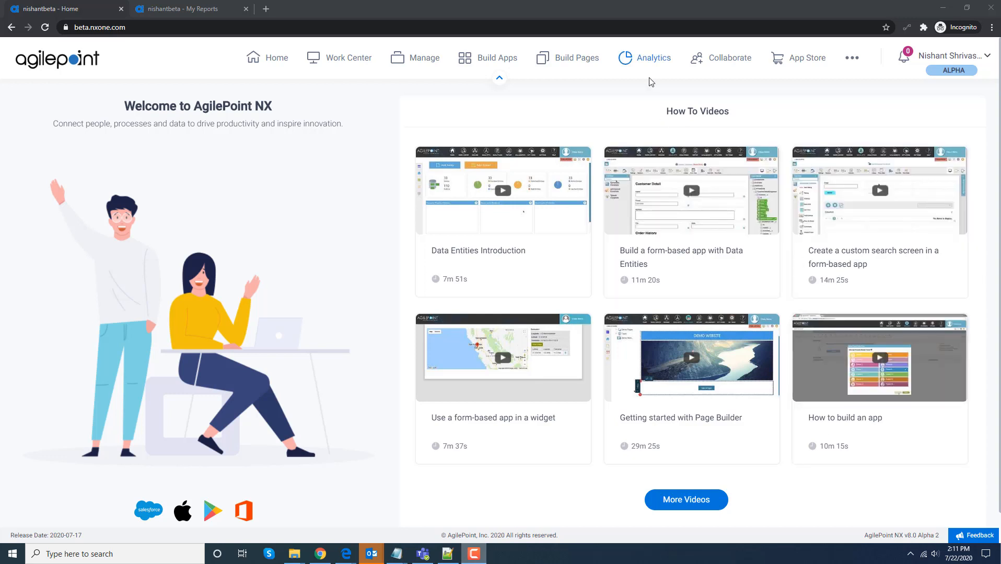
Step: Open the Analytics report list and review the whole AW Sales Overview report in the other browser tab
{"action": "left_click", "coordinate": [647, 63]}
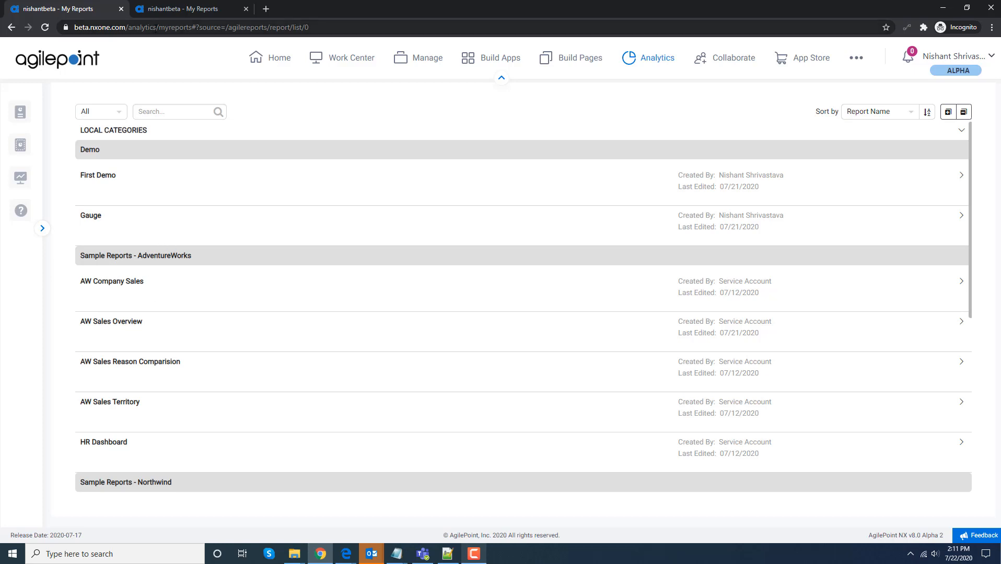
{"action": "left_click", "coordinate": [159, 14]}
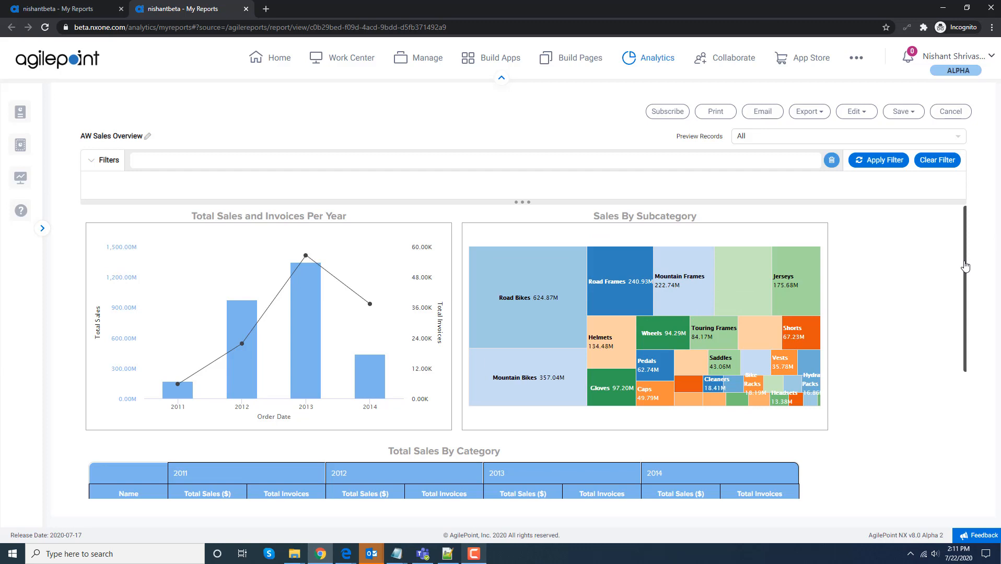
{"action": "left_click_drag", "start_coordinate": [965, 266], "coordinate": [965, 370]}
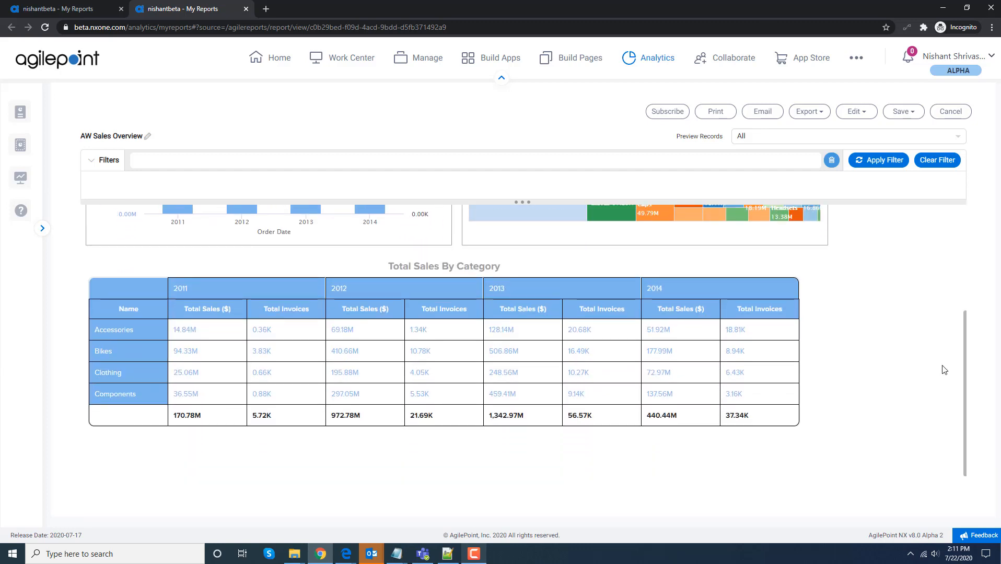
{"action": "left_click_drag", "start_coordinate": [965, 370], "coordinate": [958, 255]}
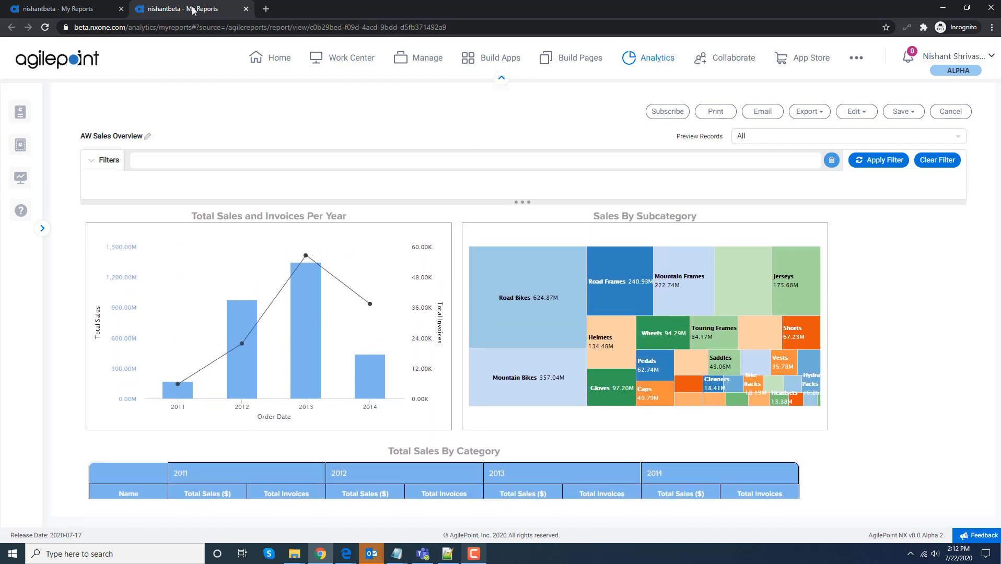
Step: Return to the report list, start creating a new report, and collapse the site's main navigation
{"action": "left_click", "coordinate": [50, 9]}
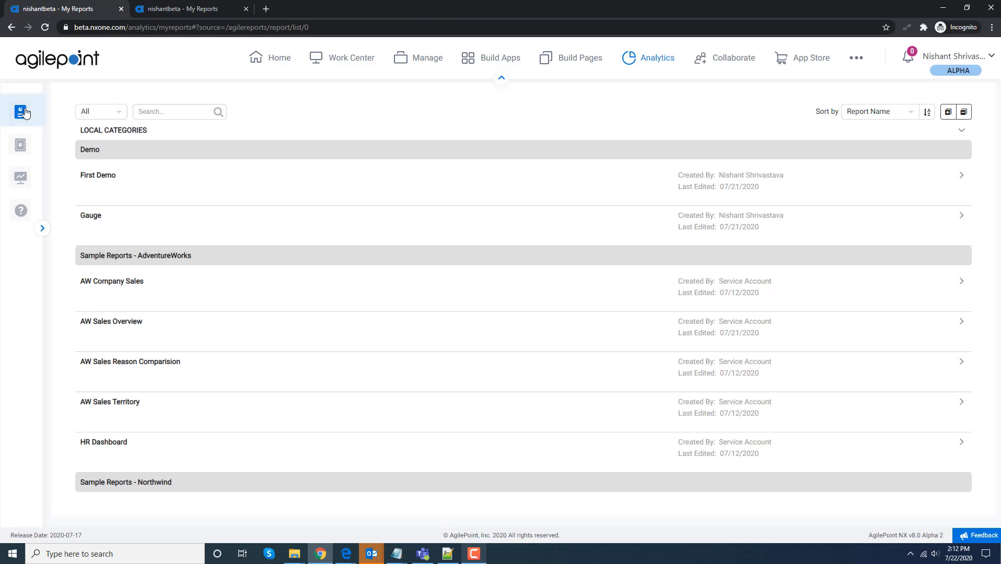
{"action": "mouse_move", "coordinate": [21, 112]}
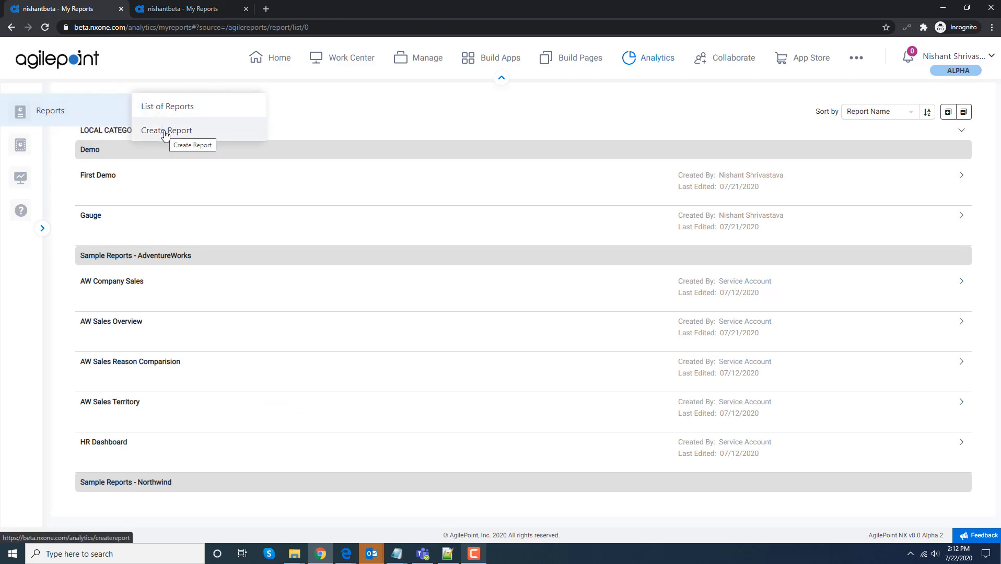
{"action": "left_click", "coordinate": [189, 139]}
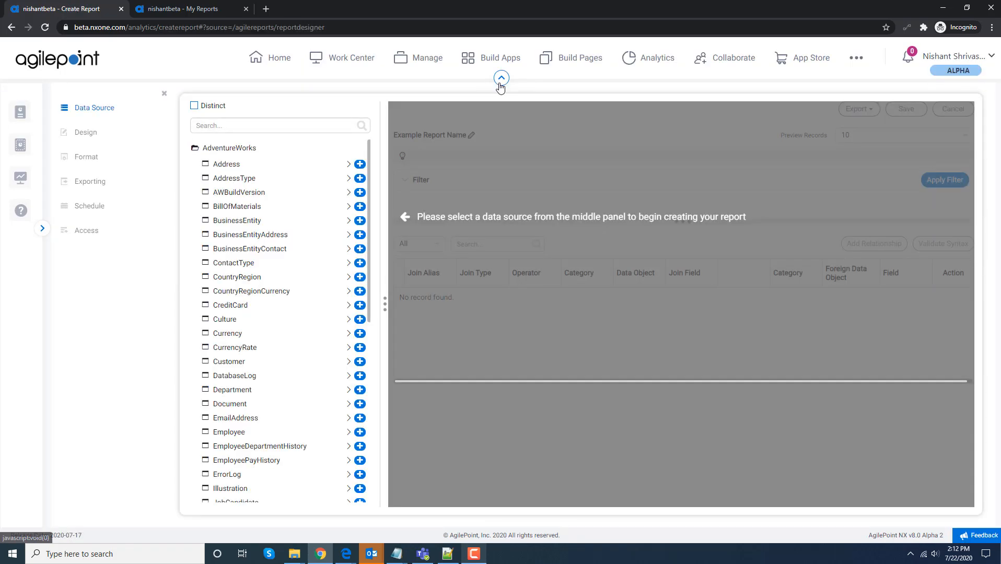
{"action": "left_click", "coordinate": [501, 78]}
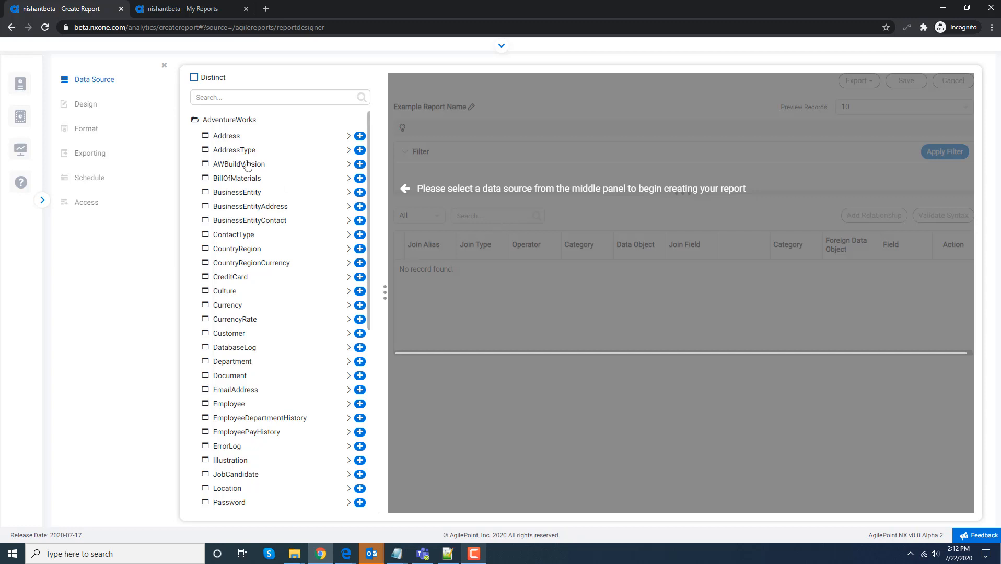
Step: Look through the available data source categories by collapsing each one, and expand AdventureWorks again
{"action": "left_click", "coordinate": [194, 121]}
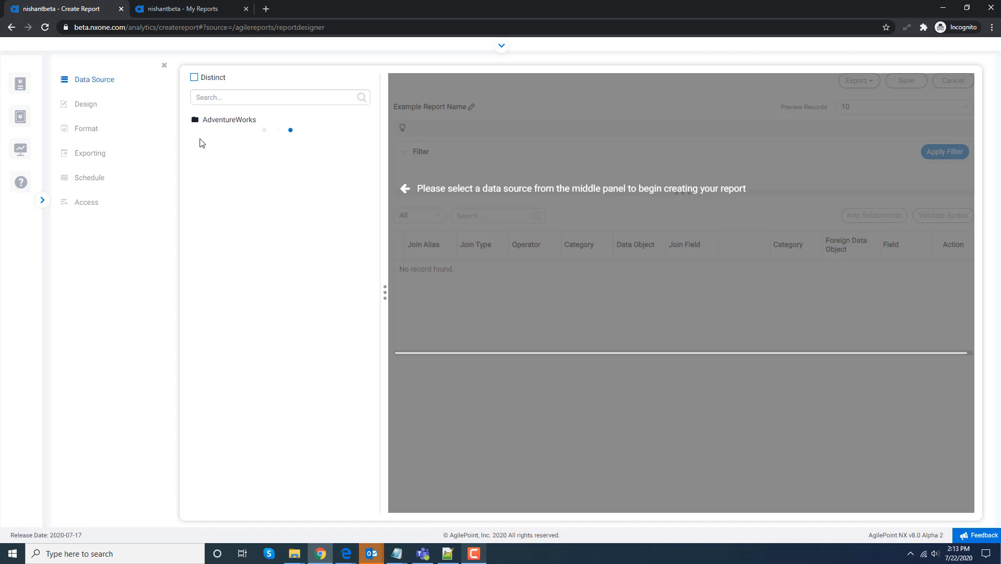
{"action": "left_click", "coordinate": [196, 154]}
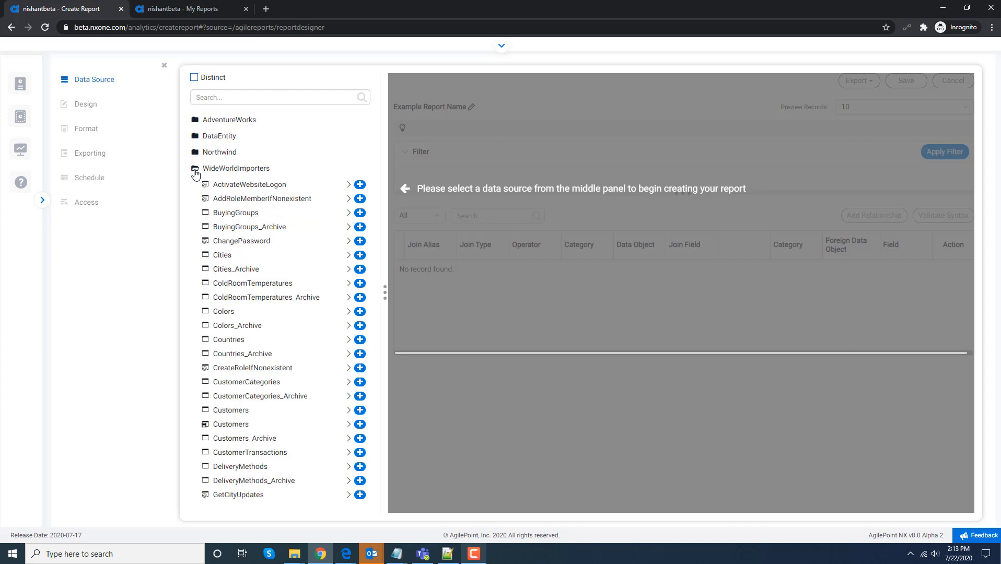
{"action": "left_click", "coordinate": [195, 170]}
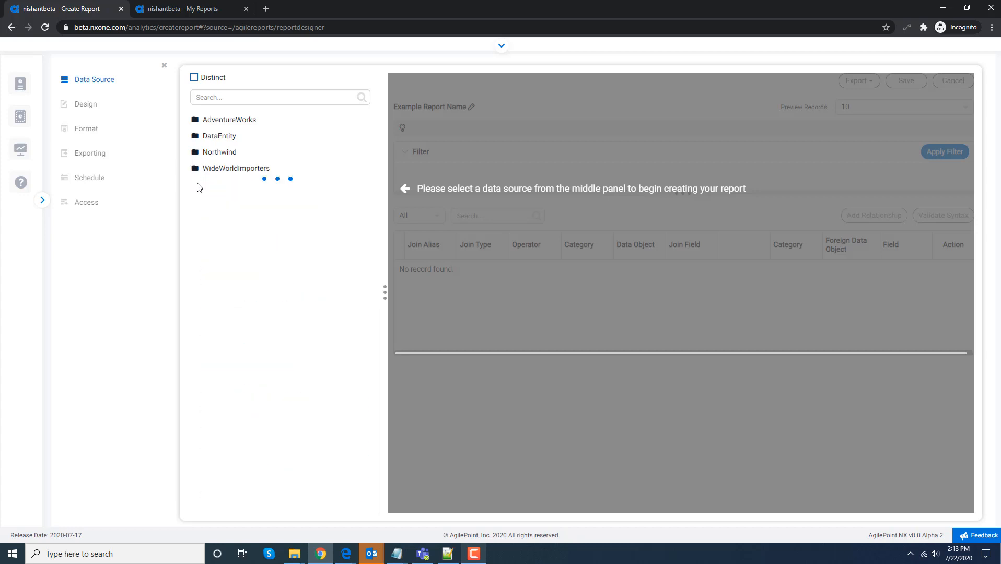
{"action": "left_click", "coordinate": [194, 186]}
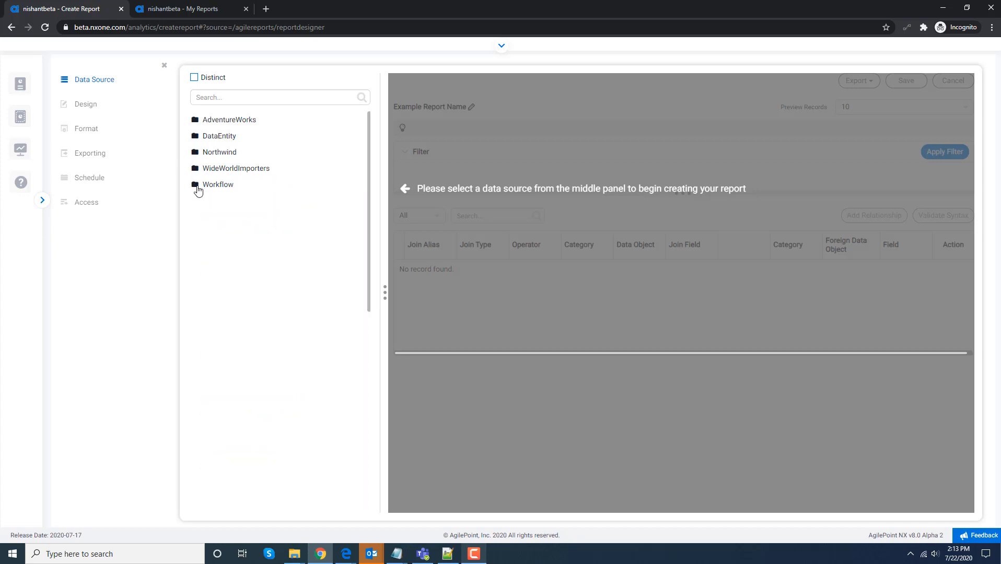
{"action": "left_click", "coordinate": [194, 122]}
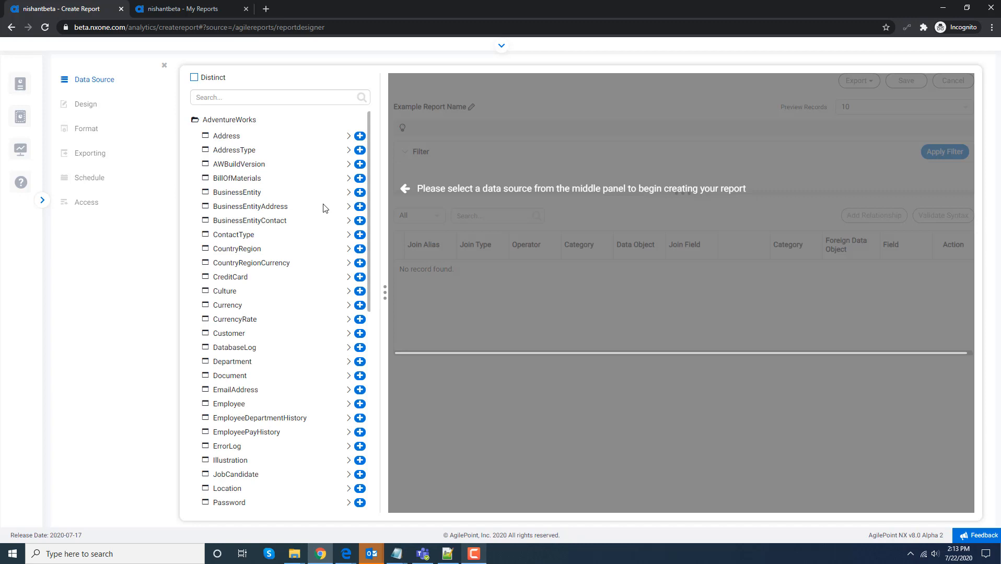
Step: Add the AdventureWorks tables Product, ProductCategory and ProductSubcategory as data sources of the report
{"action": "left_click_drag", "start_coordinate": [369, 228], "coordinate": [377, 296]}
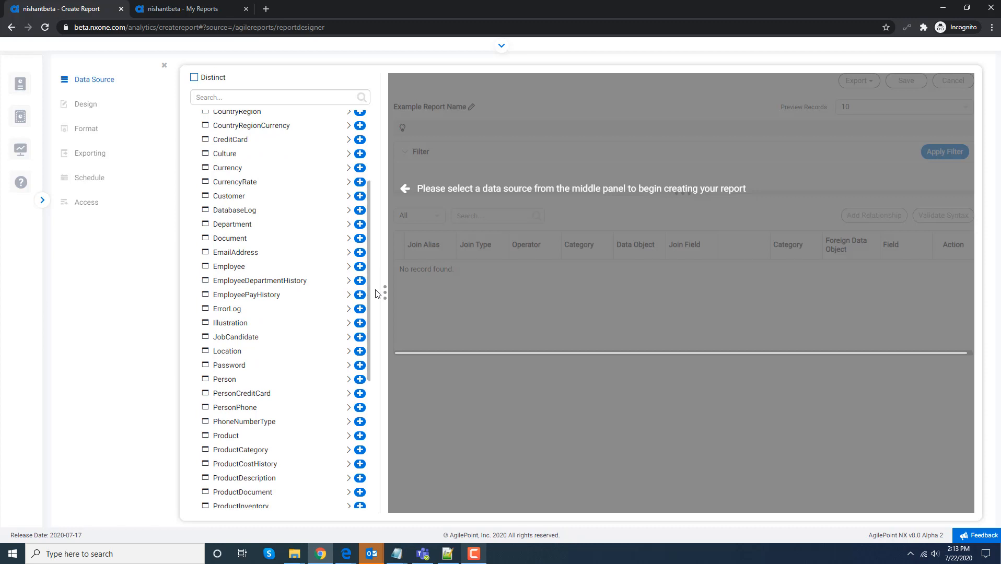
{"action": "left_click", "coordinate": [360, 436]}
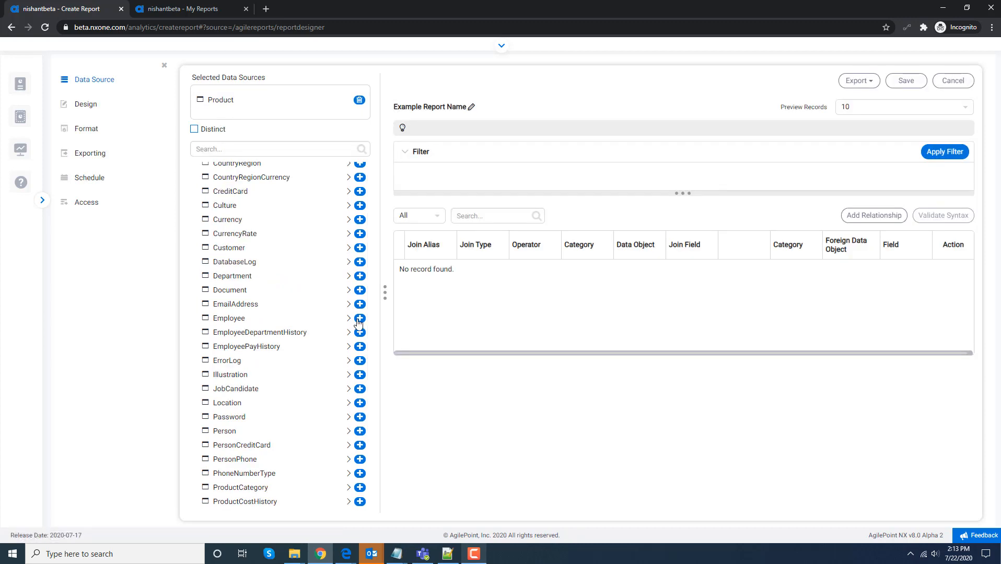
{"action": "left_click", "coordinate": [360, 488]}
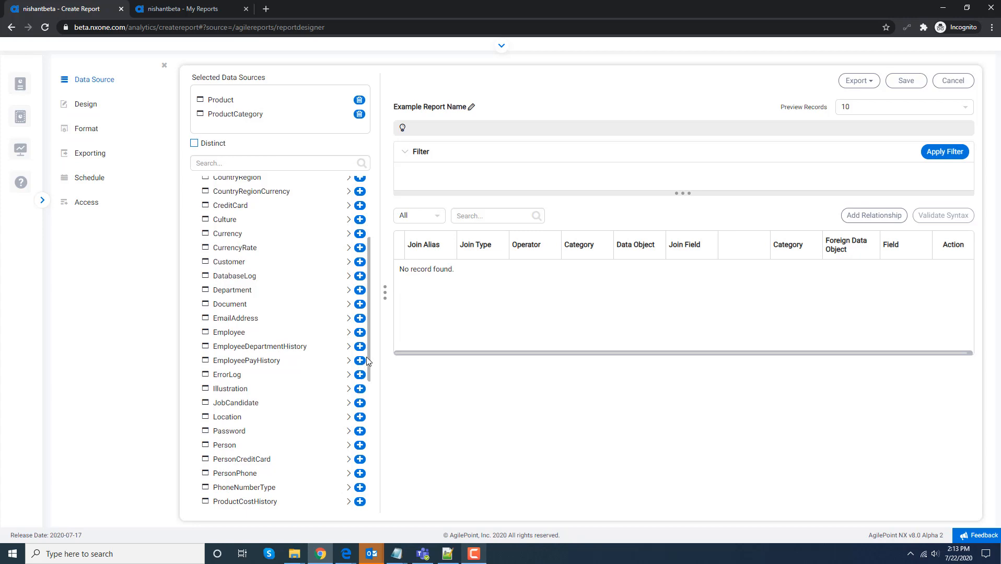
{"action": "left_click_drag", "start_coordinate": [368, 361], "coordinate": [381, 437]}
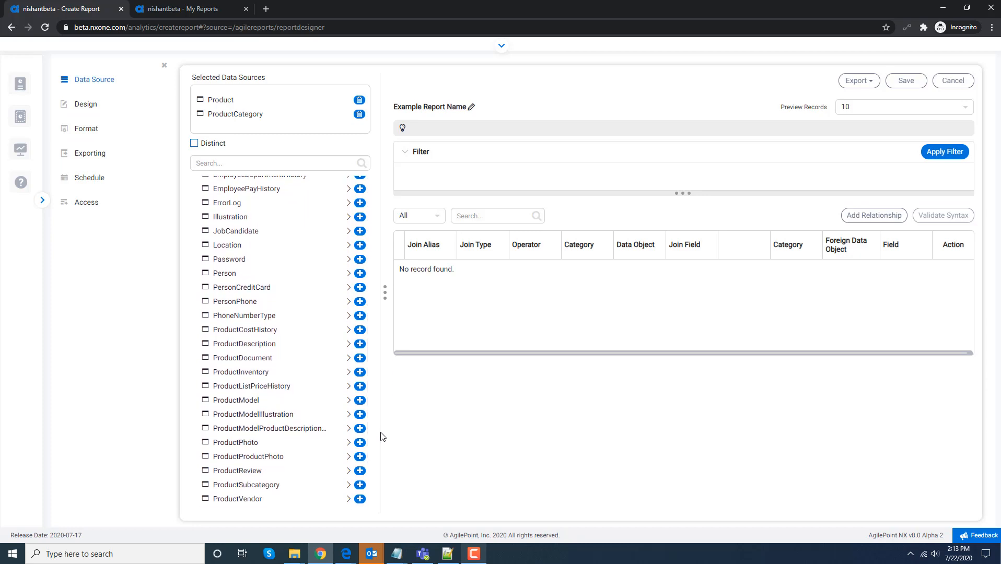
{"action": "left_click", "coordinate": [359, 485]}
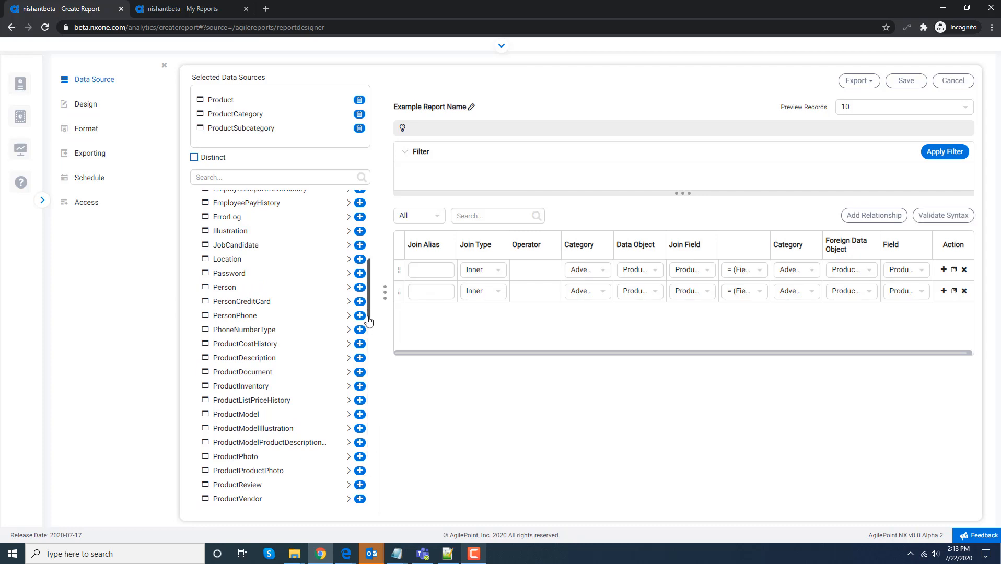
Step: Add SalesOrderDetail, SalesOrderHeader and SpecialOfferProduct from AdventureWorks to the report's data sources
{"action": "left_click_drag", "start_coordinate": [369, 316], "coordinate": [371, 342]}
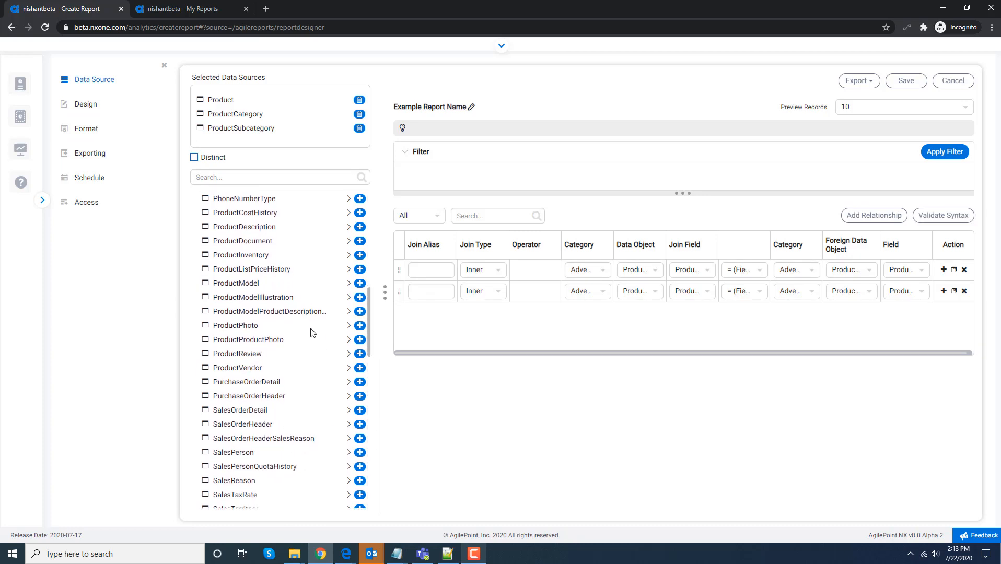
{"action": "left_click", "coordinate": [360, 411]}
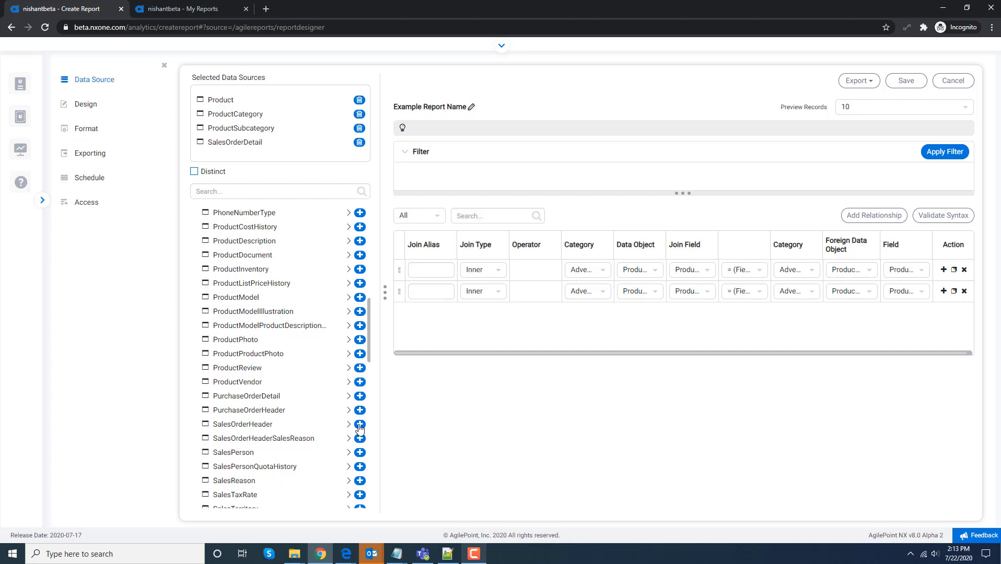
{"action": "left_click", "coordinate": [359, 424]}
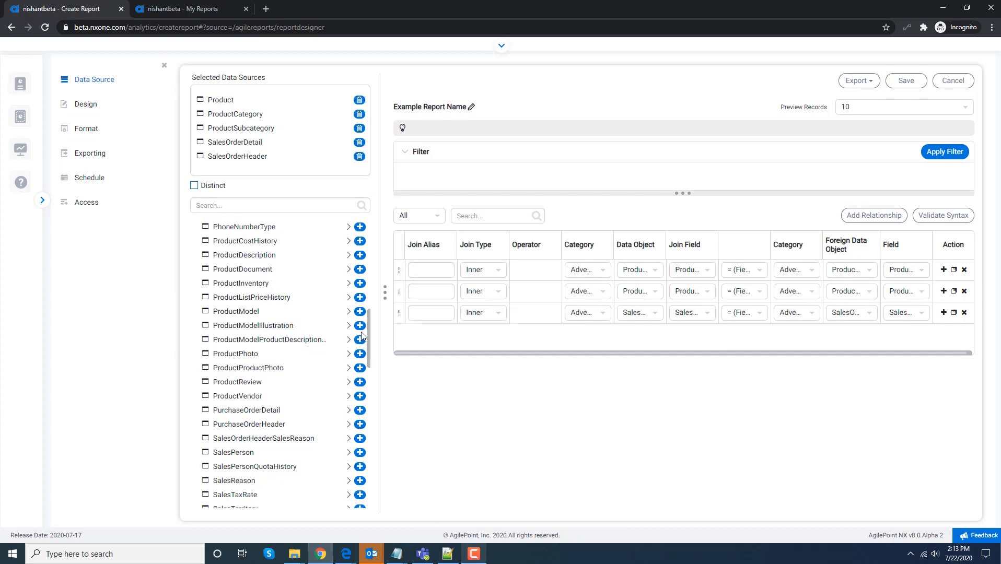
{"action": "left_click_drag", "start_coordinate": [368, 341], "coordinate": [374, 372]}
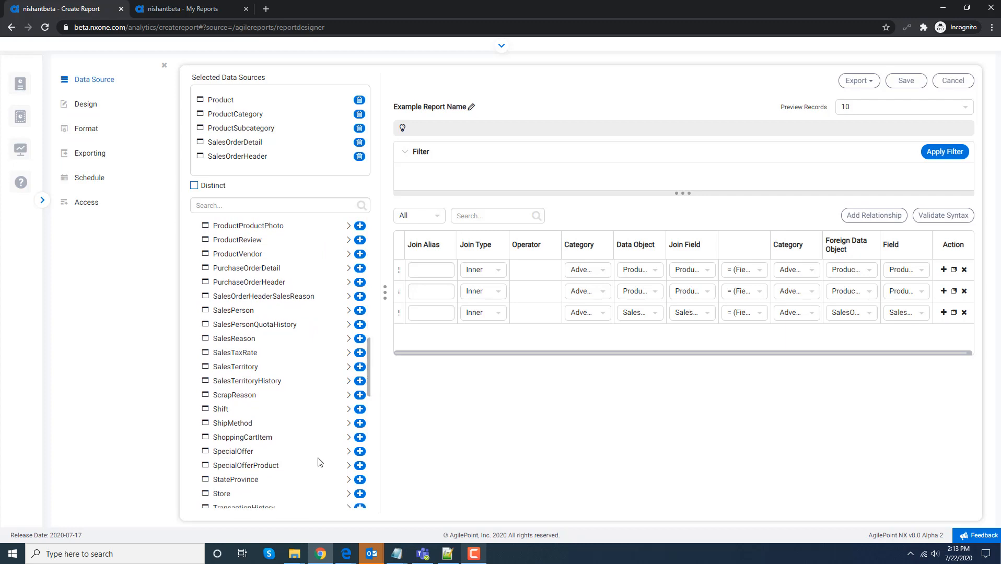
{"action": "left_click", "coordinate": [360, 465]}
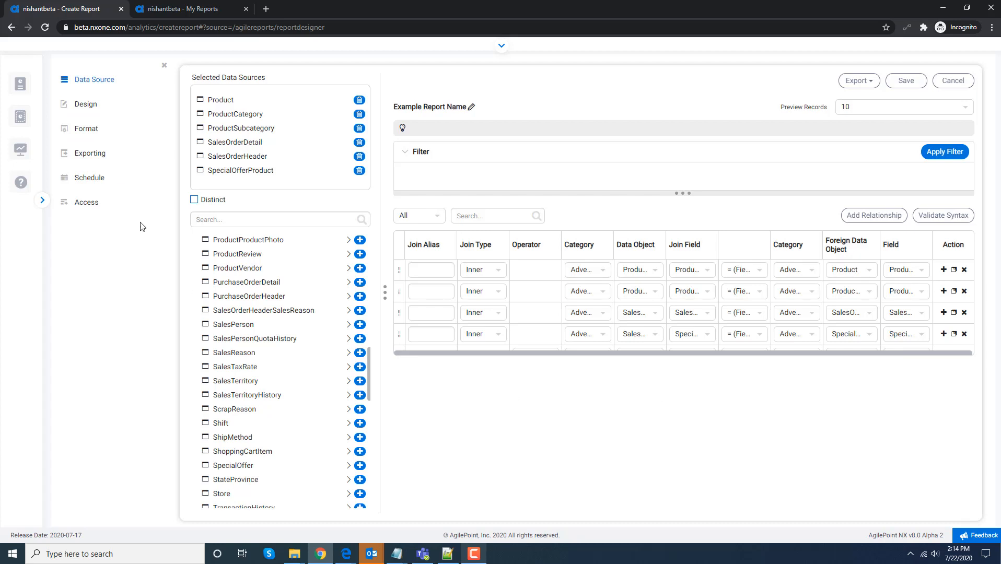
Step: Go to the report's design stage, create a chart report part and set its chart type to Combination
{"action": "left_click", "coordinate": [87, 106]}
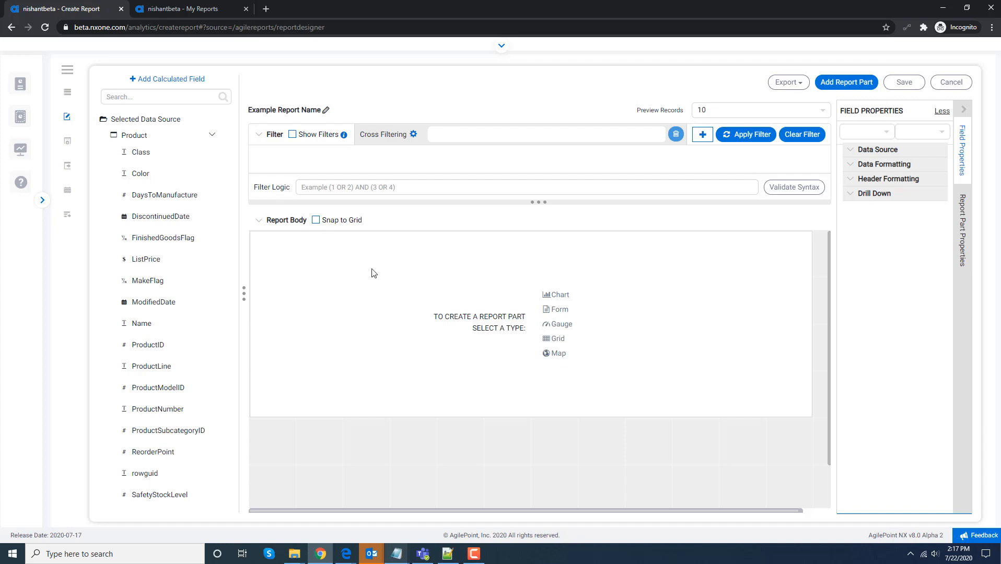
{"action": "left_click", "coordinate": [560, 298]}
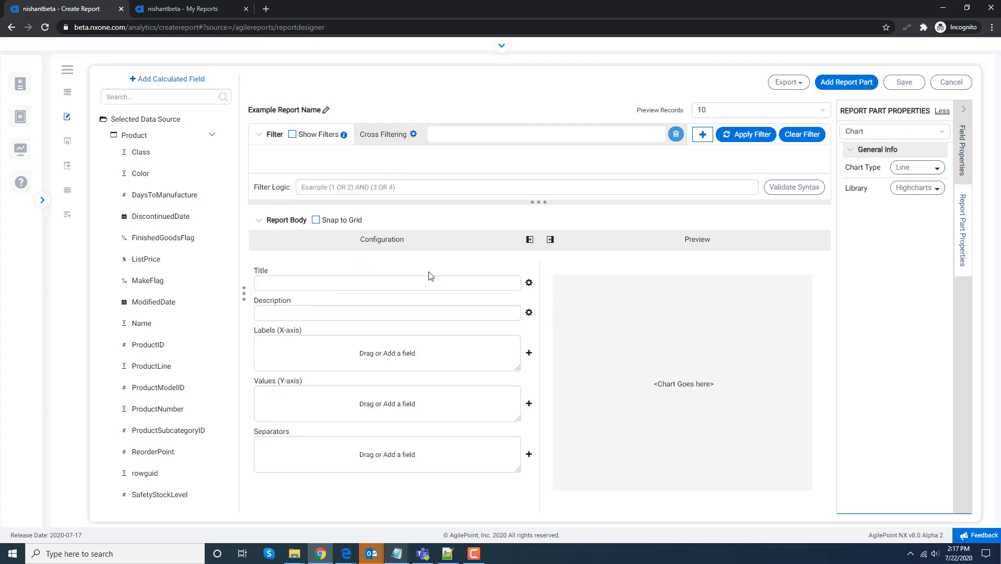
{"action": "left_click", "coordinate": [930, 167]}
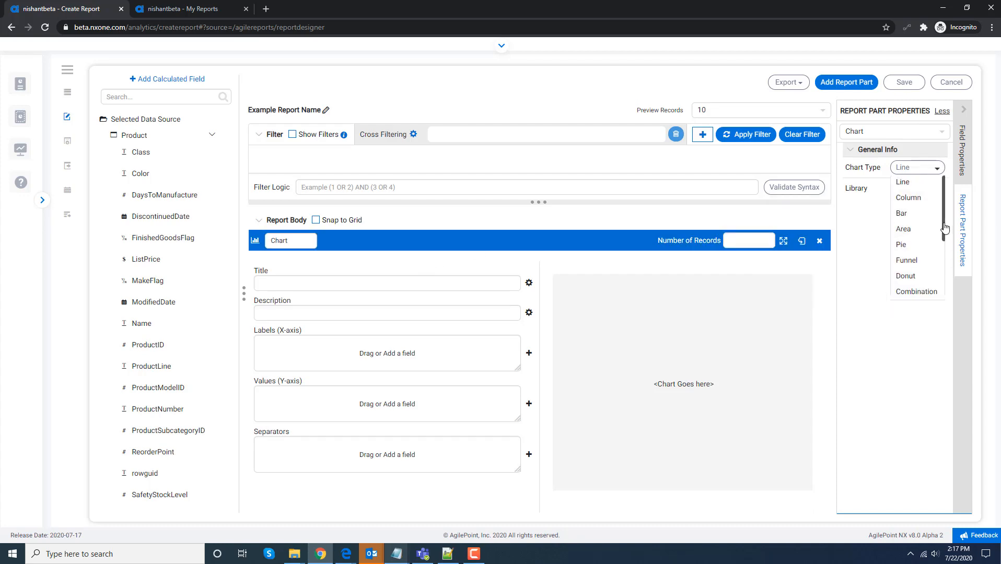
{"action": "scroll", "coordinate": [940, 232], "scroll_direction": "down", "scroll_amount": 1}
{"action": "left_click", "coordinate": [929, 260]}
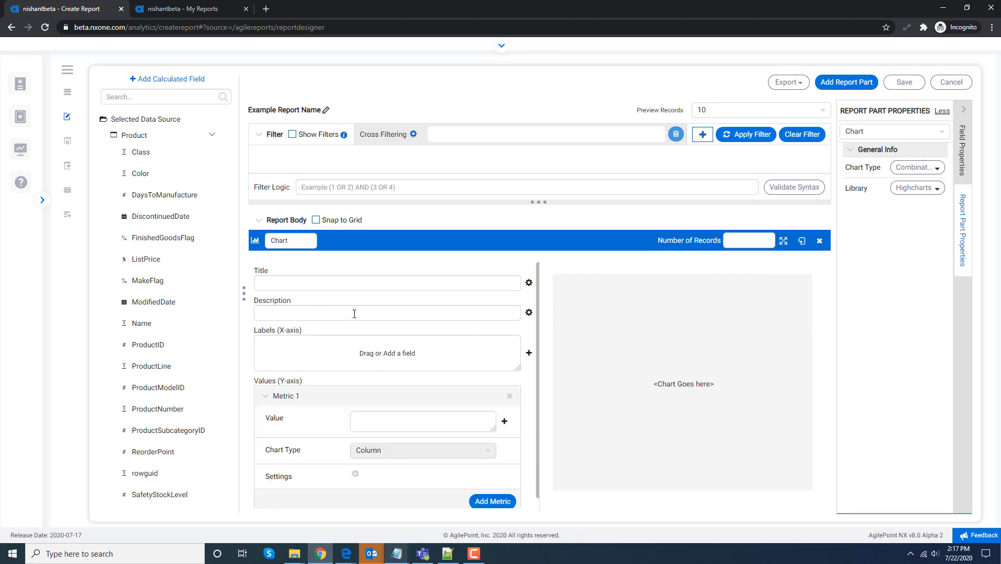
Step: Copy "Total Sales and Invoice Per year" from the Notepad notes into the chart's title
{"action": "key", "text": "alt+Tab"}
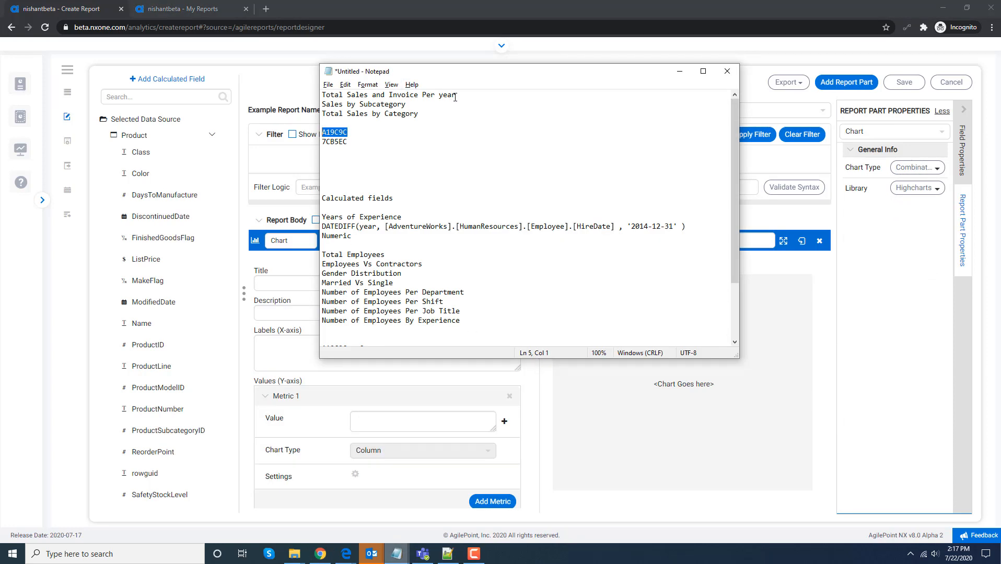
{"action": "left_click_drag", "start_coordinate": [457, 97], "coordinate": [316, 99]}
{"action": "key", "text": "ctrl+c"}
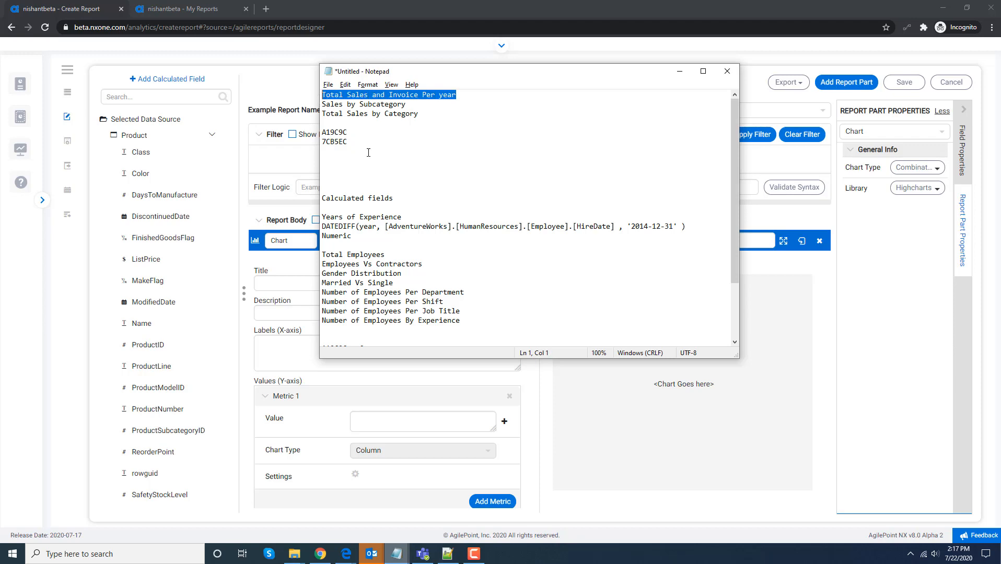
{"action": "key", "text": "alt+Tab"}
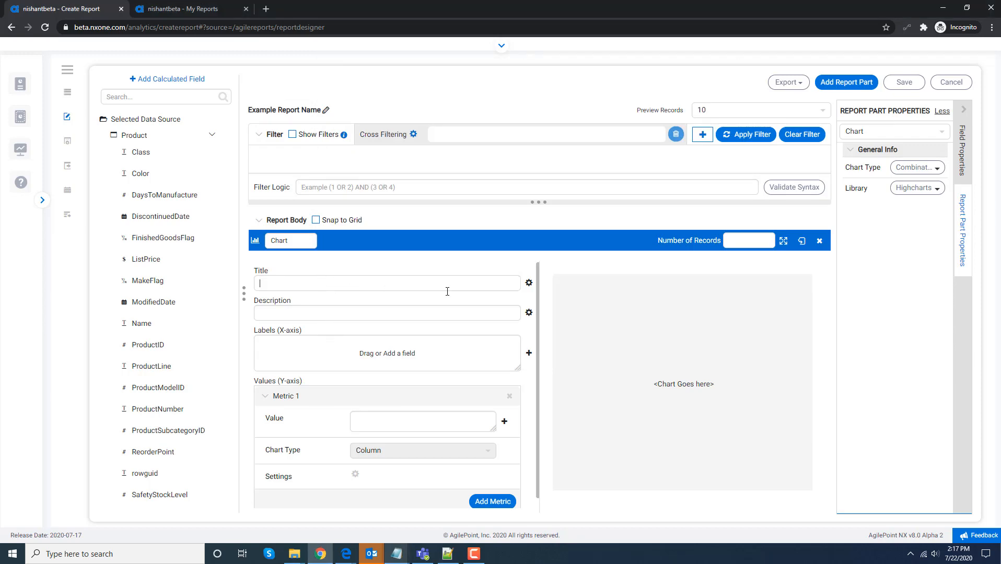
{"action": "key", "text": "ctrl+v"}
Step: Set the chart title's font to Roboto, size 20, in the title settings
{"action": "left_click", "coordinate": [529, 283]}
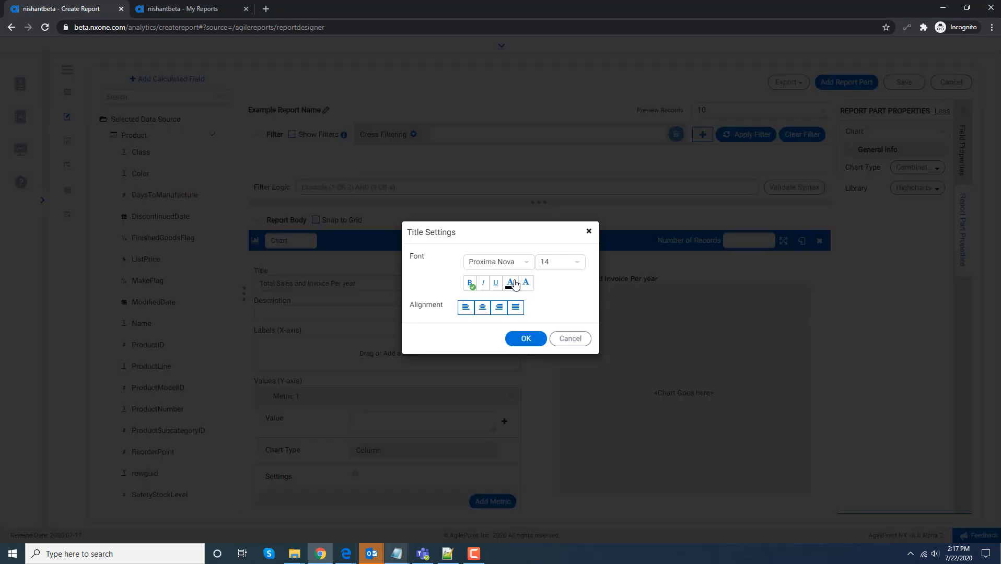
{"action": "left_click", "coordinate": [509, 264]}
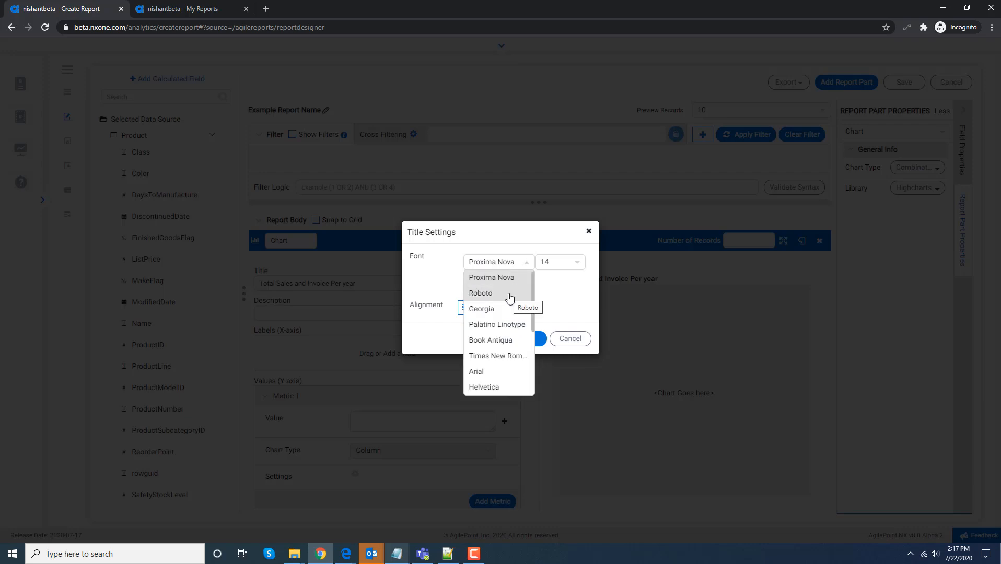
{"action": "left_click", "coordinate": [509, 294]}
{"action": "left_click", "coordinate": [558, 263]}
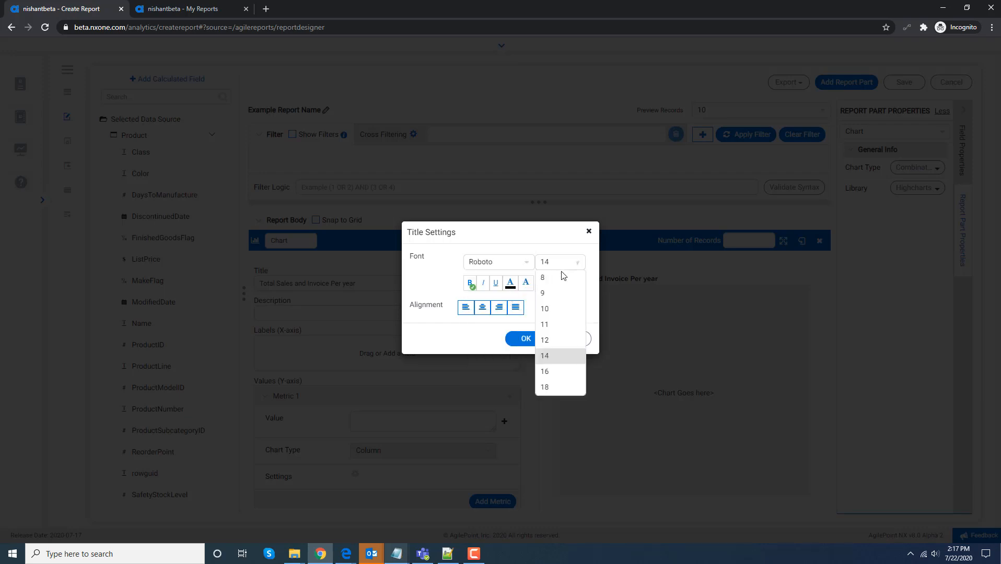
{"action": "scroll", "coordinate": [585, 319], "scroll_direction": "down", "scroll_amount": 2}
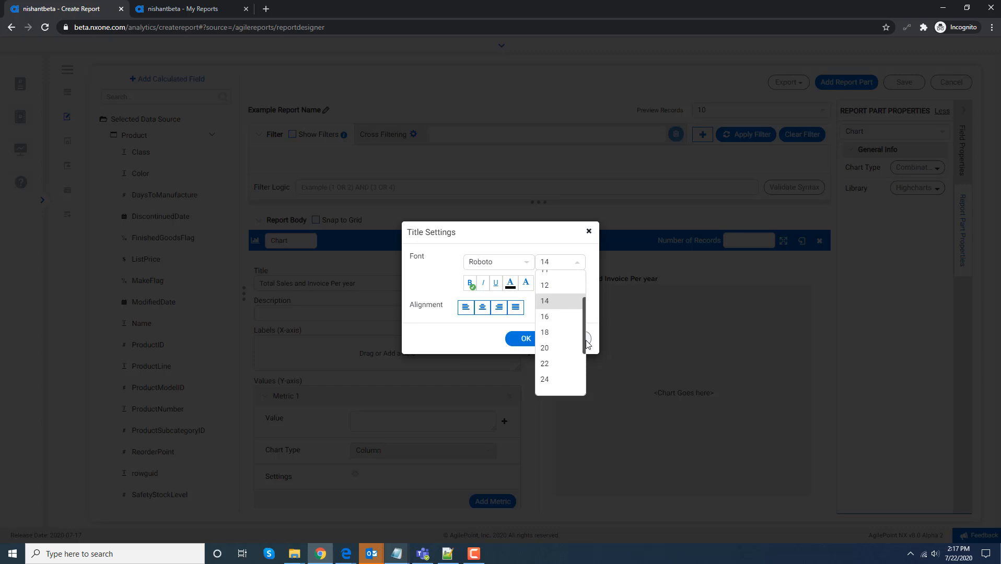
{"action": "left_click", "coordinate": [544, 347]}
Step: Copy the hex colour A19C9C from the Notepad notes into the title's font colour, and centre the title
{"action": "key", "text": "alt+Tab"}
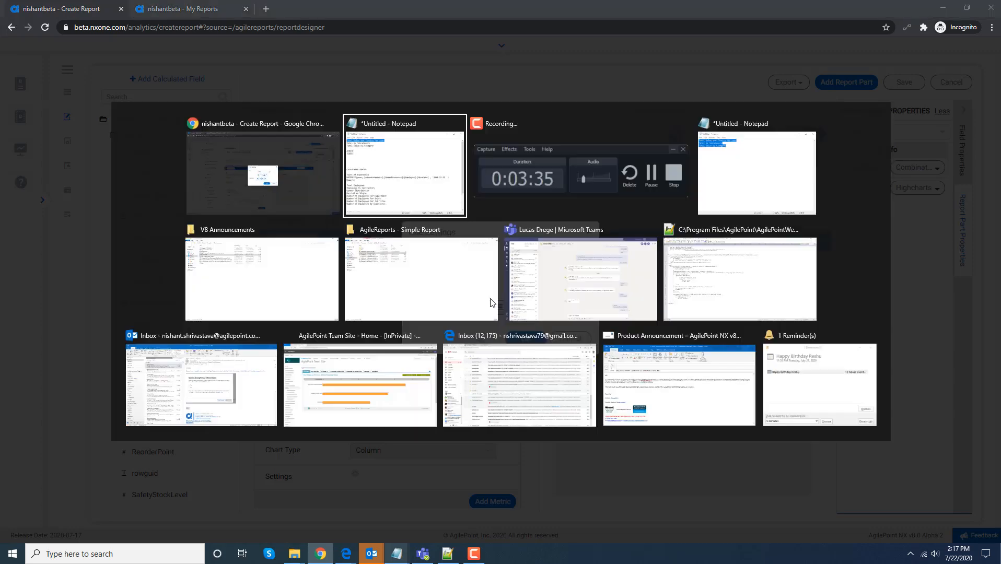
{"action": "left_click_drag", "start_coordinate": [349, 132], "coordinate": [321, 135]}
{"action": "key", "text": "ctrl+c"}
{"action": "key", "text": "alt+Tab"}
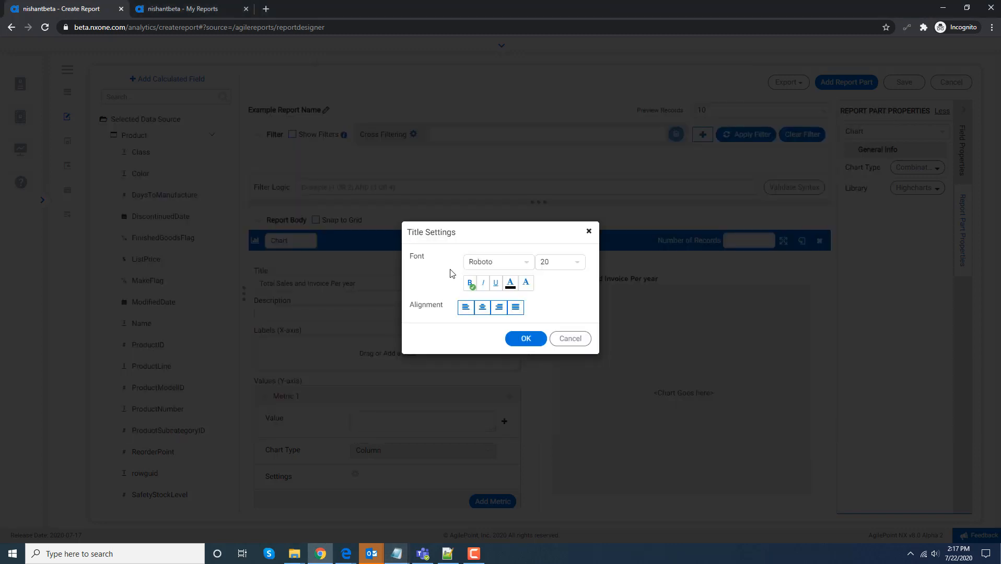
{"action": "left_click", "coordinate": [510, 283]}
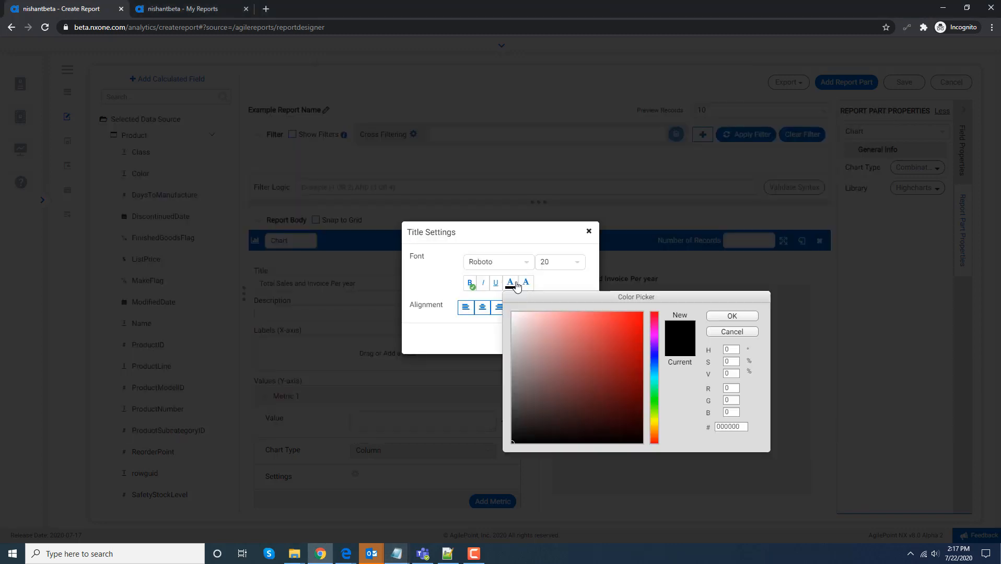
{"action": "double_click", "coordinate": [743, 426]}
{"action": "key", "text": "ctrl+v"}
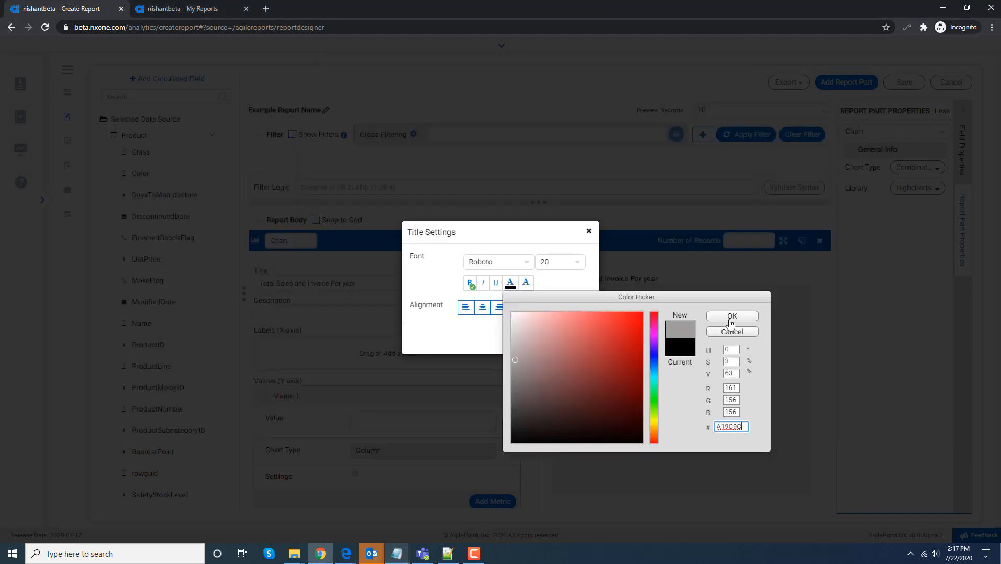
{"action": "left_click", "coordinate": [731, 316]}
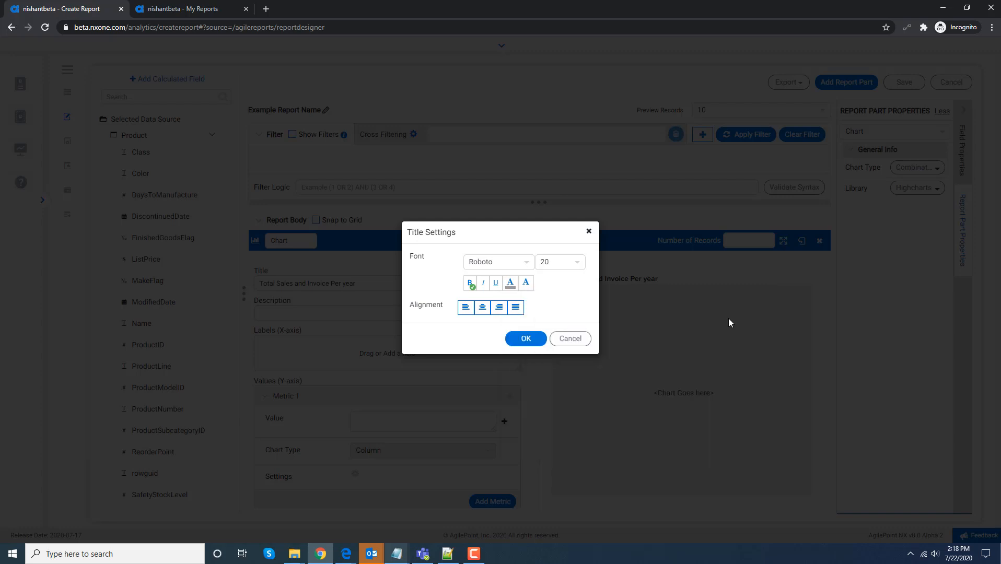
{"action": "left_click", "coordinate": [482, 308]}
{"action": "left_click", "coordinate": [524, 338]}
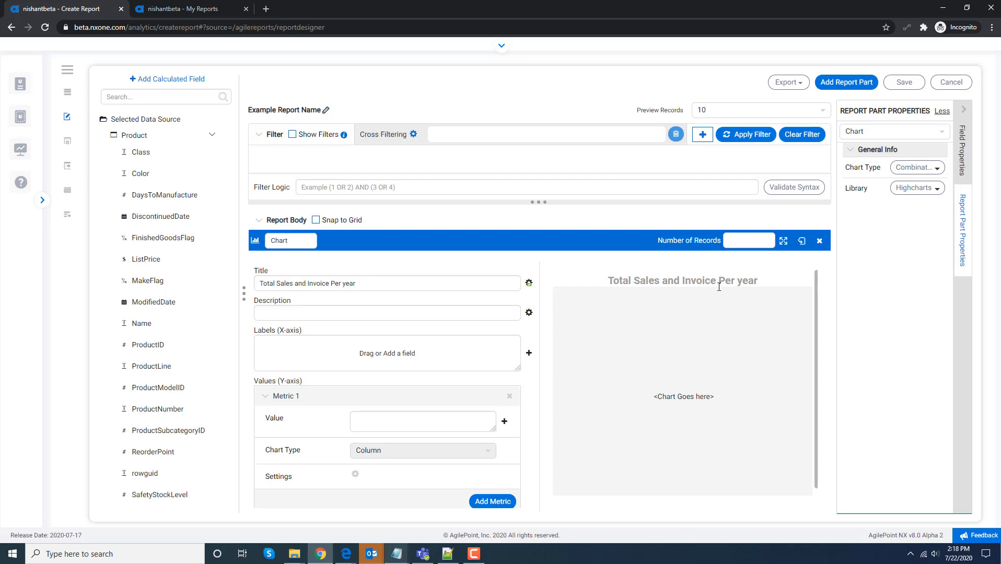
Step: Collapse the tables listed before SalesOrderHeader and add its OrderDate field to the chart's X-axis labels
{"action": "left_click", "coordinate": [211, 134]}
{"action": "left_click", "coordinate": [211, 149]}
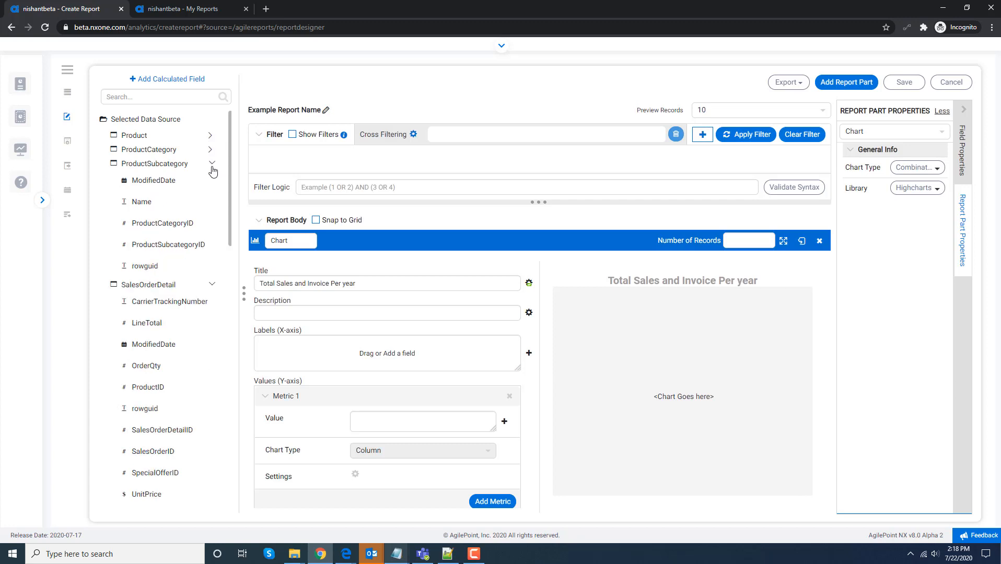
{"action": "left_click", "coordinate": [212, 164]}
{"action": "left_click", "coordinate": [211, 178]}
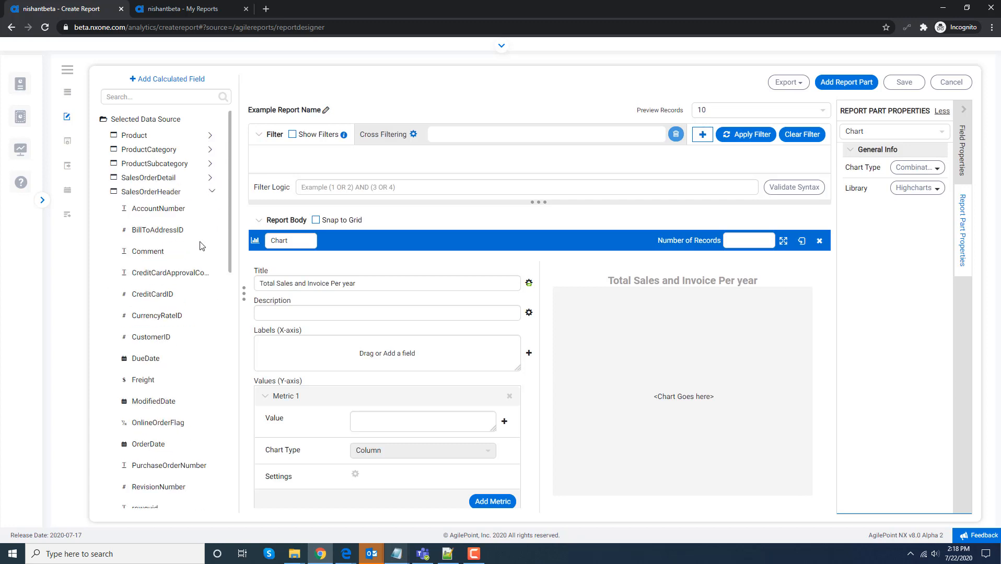
{"action": "left_click_drag", "start_coordinate": [154, 445], "coordinate": [302, 358]}
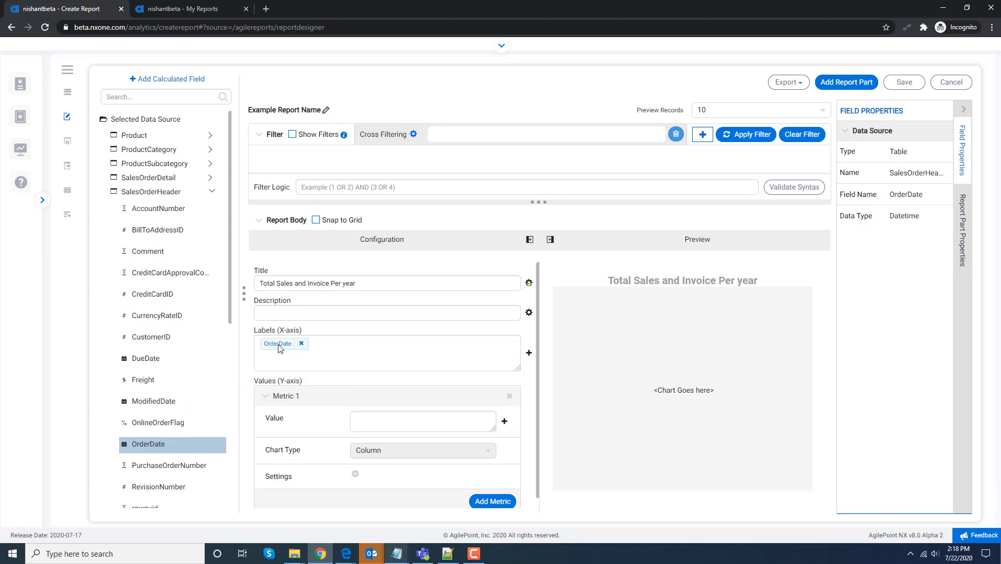
Step: Set the field name alias of the X-axis OrderDate label to "Order Date"
{"action": "left_click", "coordinate": [279, 346]}
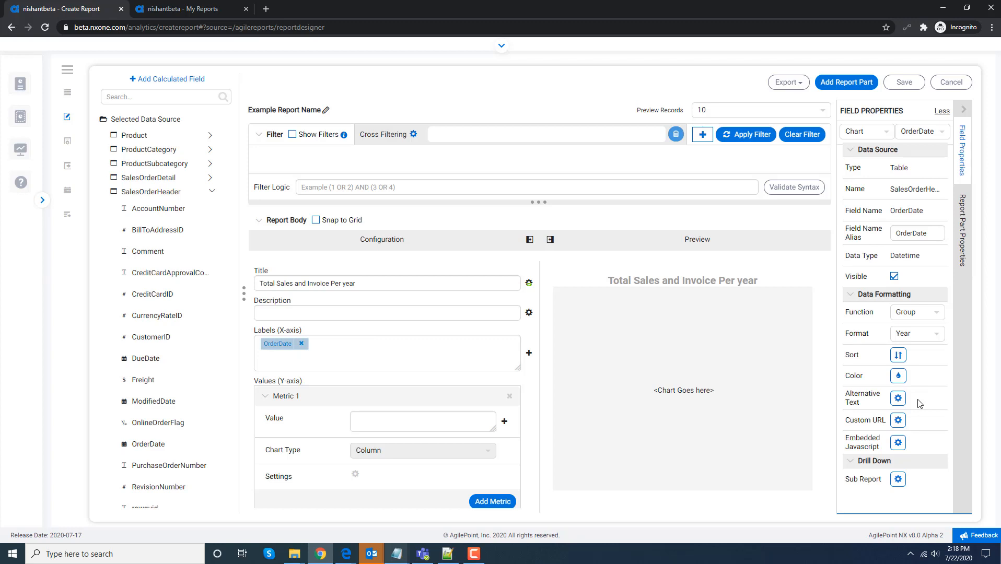
{"action": "left_click", "coordinate": [633, 250]}
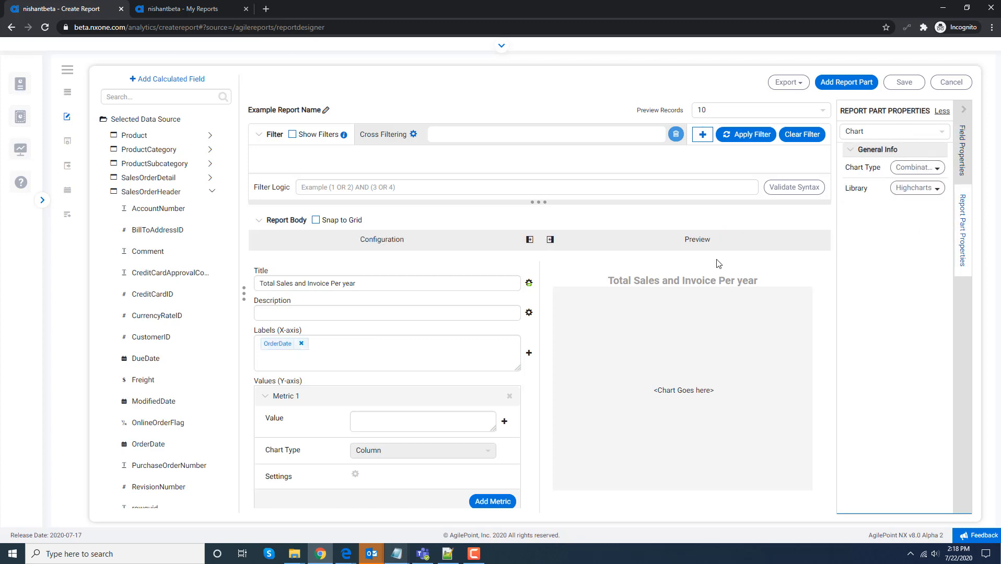
{"action": "left_click", "coordinate": [272, 346]}
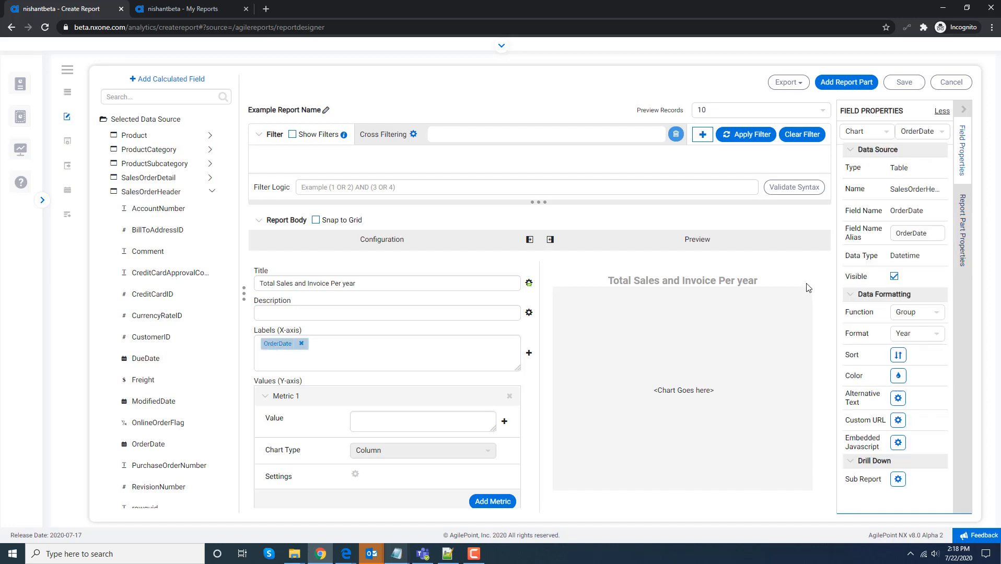
{"action": "left_click", "coordinate": [912, 234]}
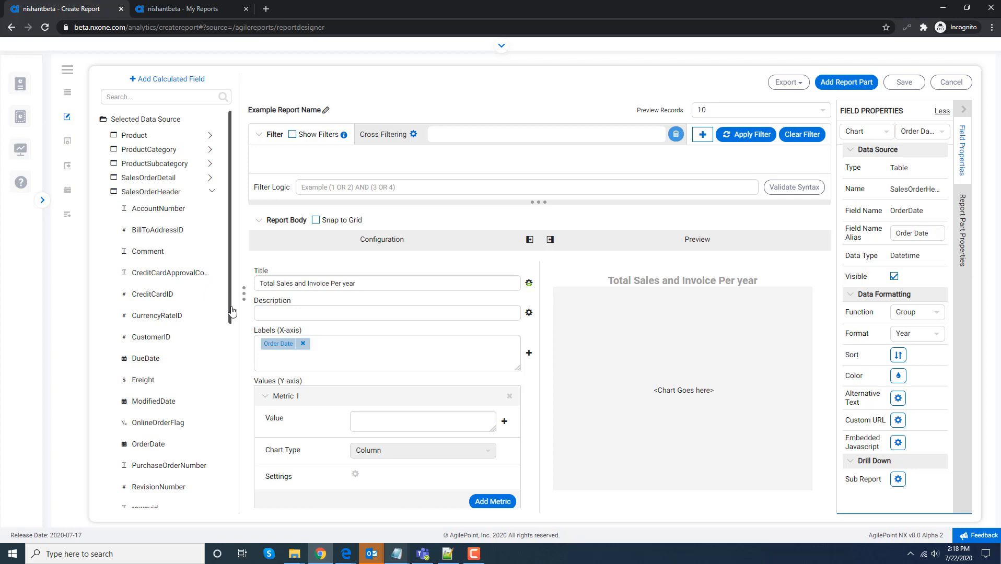
Step: Add the TotalDue field from SalesOrderHeader as the value of Metric 1
{"action": "scroll", "coordinate": [232, 364], "scroll_direction": "down", "scroll_amount": 3}
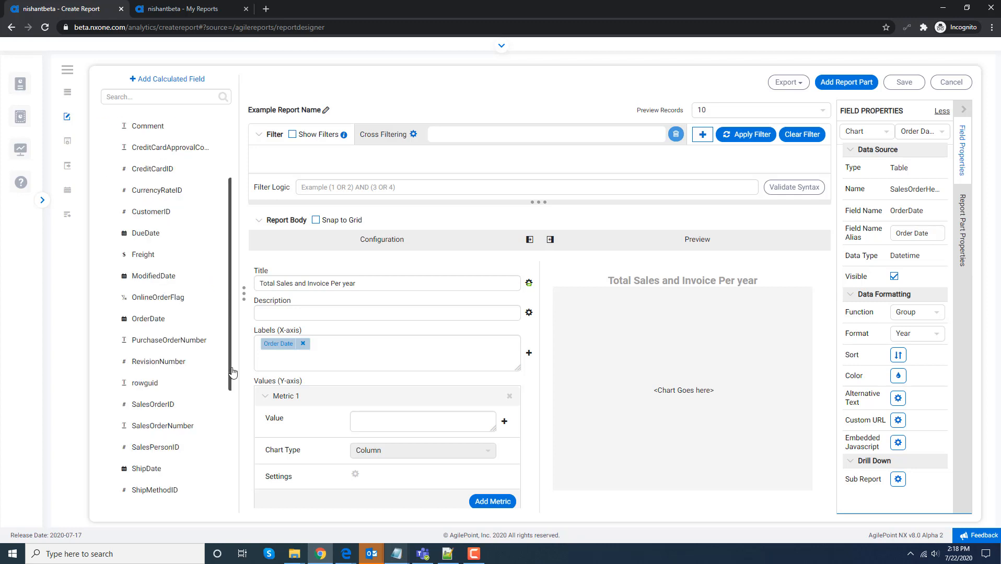
{"action": "scroll", "coordinate": [233, 418], "scroll_direction": "down", "scroll_amount": 3}
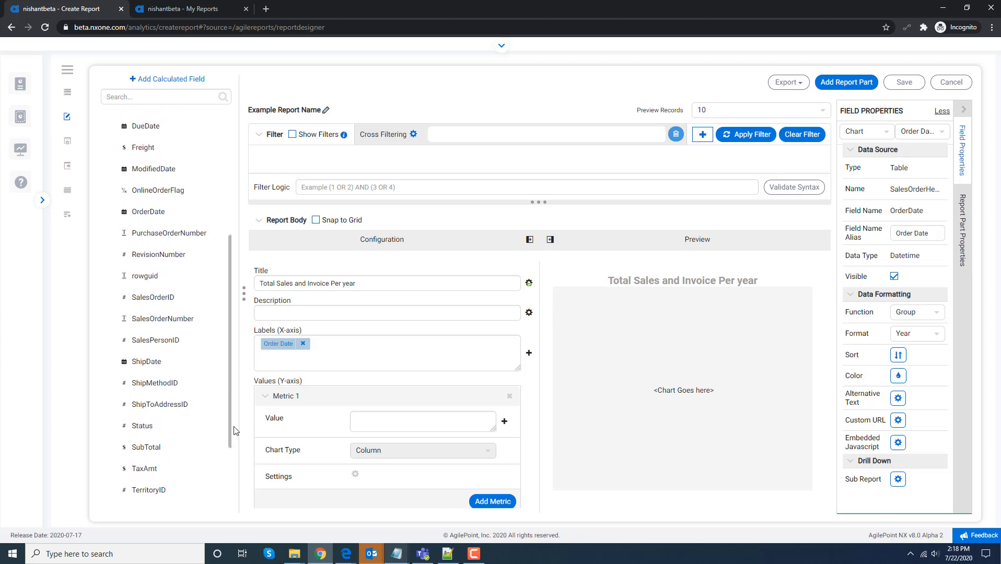
{"action": "scroll", "coordinate": [230, 449], "scroll_direction": "down", "scroll_amount": 2}
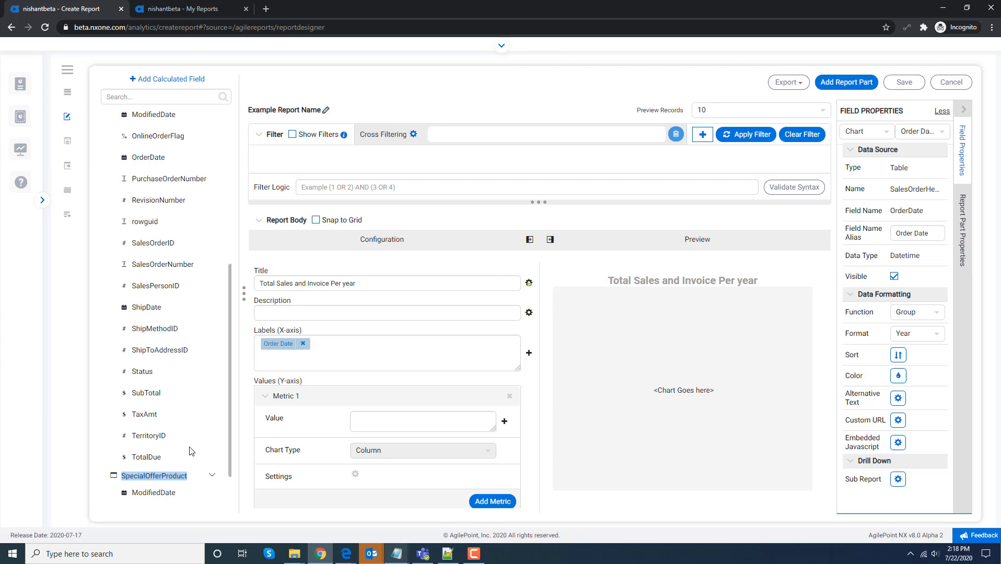
{"action": "left_click_drag", "start_coordinate": [152, 458], "coordinate": [384, 426]}
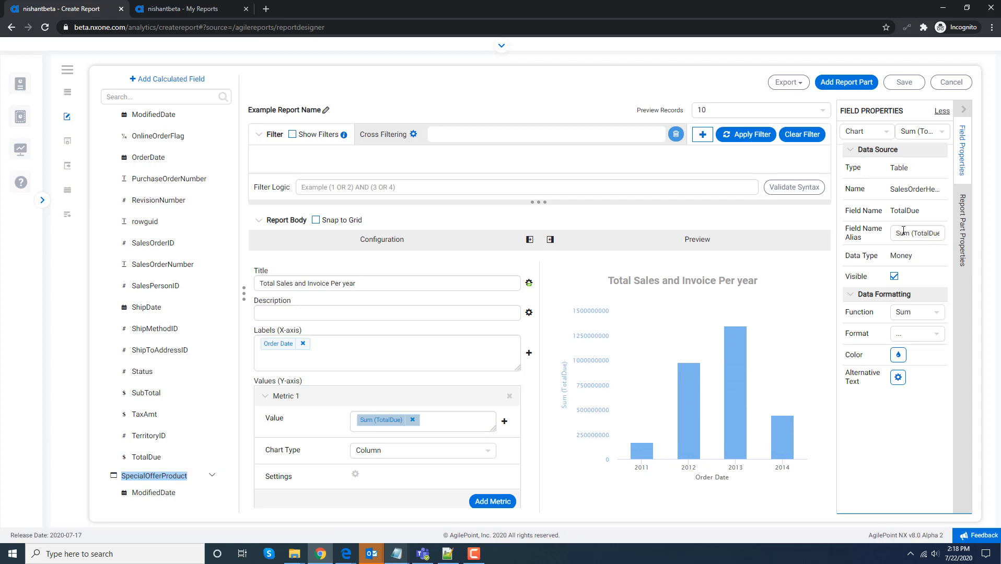
Step: Format the Metric 1 TotalDue value as $1M and set its field name alias to "Total Sales"
{"action": "left_click", "coordinate": [938, 338]}
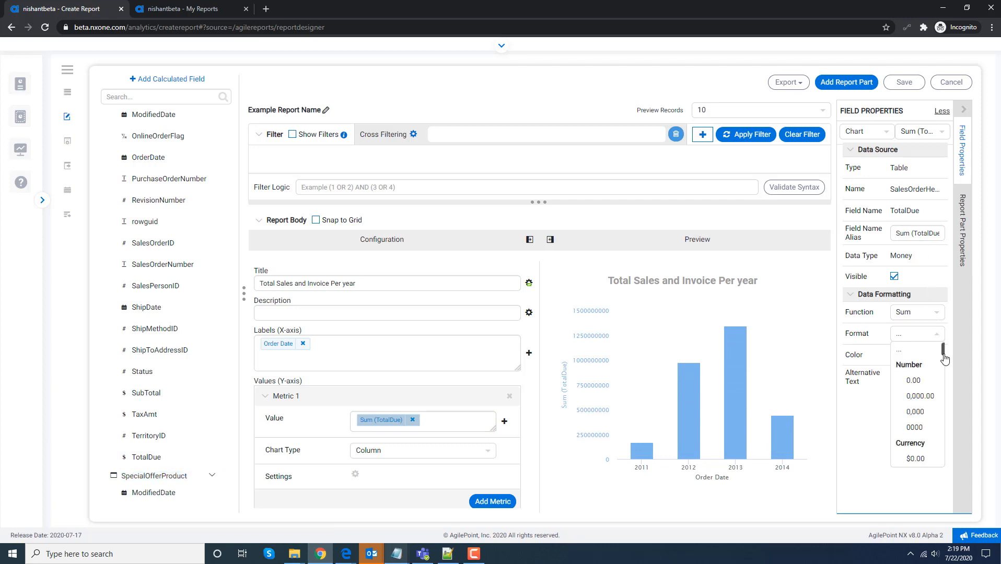
{"action": "scroll", "coordinate": [942, 366], "scroll_direction": "down", "scroll_amount": 3}
{"action": "scroll", "coordinate": [947, 381], "scroll_direction": "down", "scroll_amount": 5}
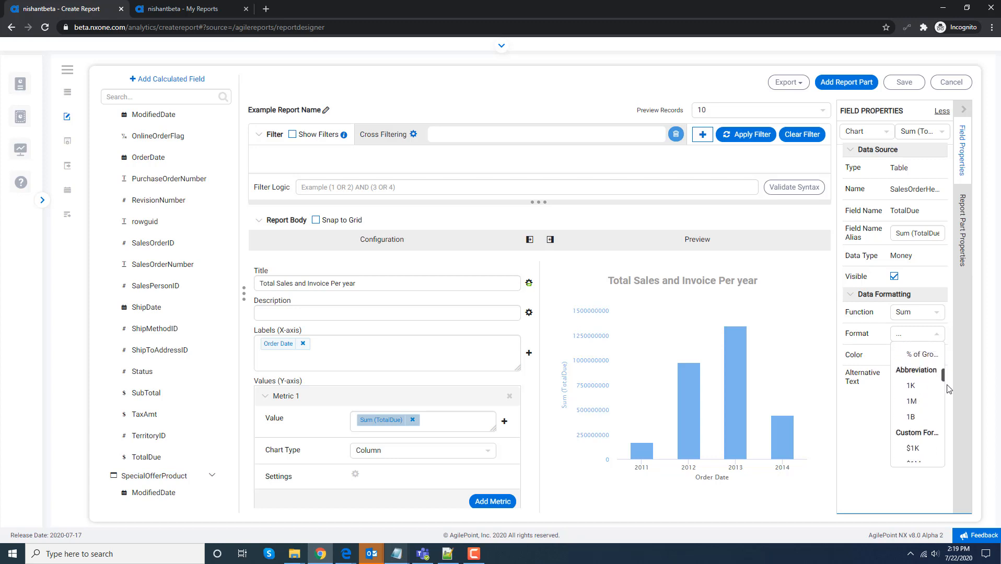
{"action": "left_click_drag", "start_coordinate": [947, 385], "coordinate": [947, 385]}
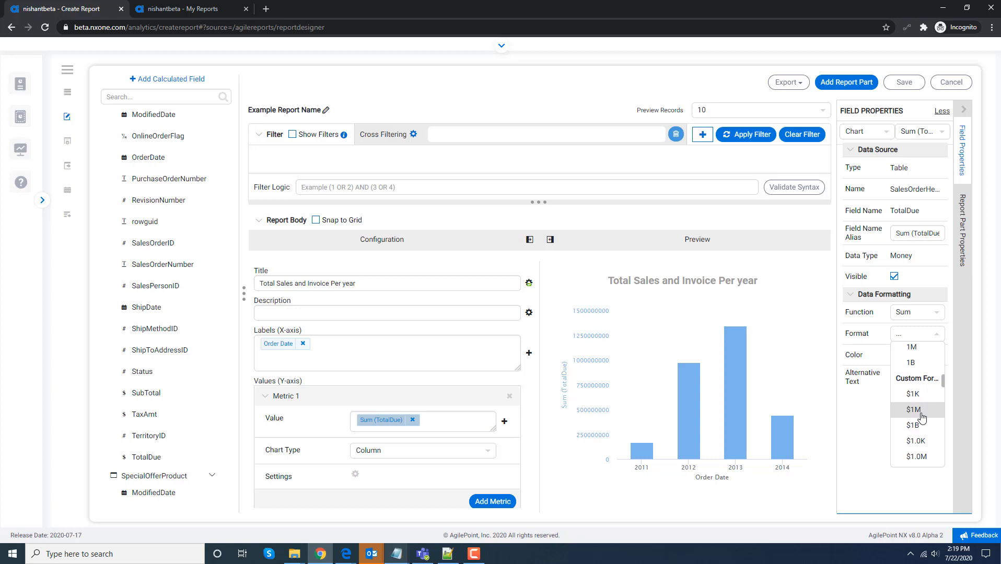
{"action": "left_click", "coordinate": [921, 417]}
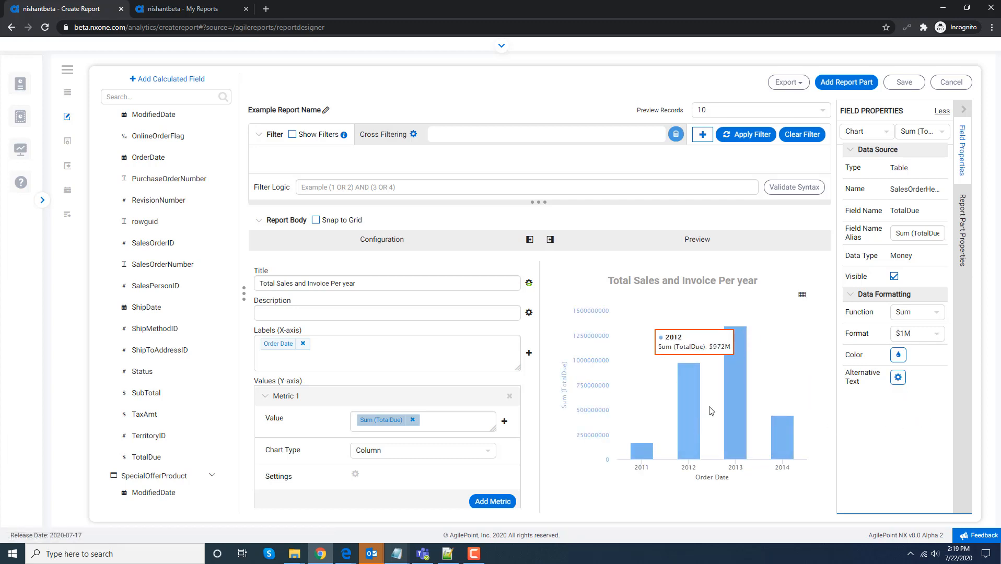
{"action": "triple_click", "coordinate": [899, 232]}
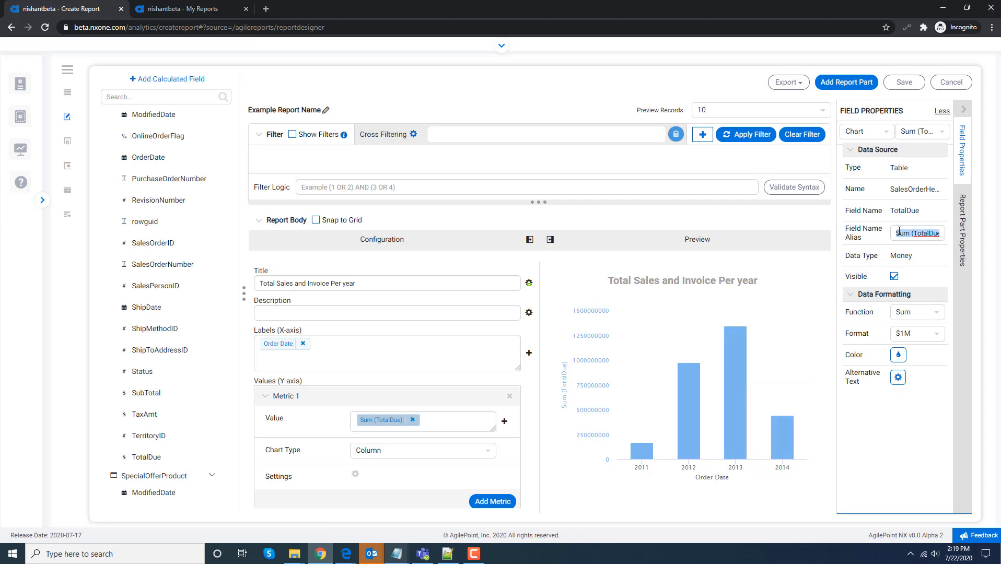
{"action": "key", "text": "BackSpace"}
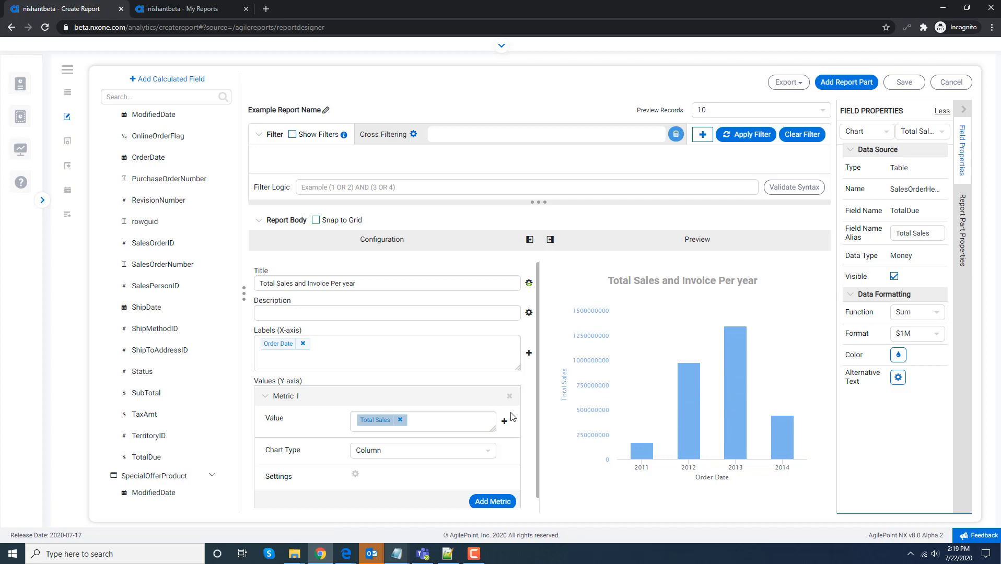
Step: Add a second metric to the chart with SalesOrderID from SalesOrderHeader as its value
{"action": "left_click", "coordinate": [498, 501]}
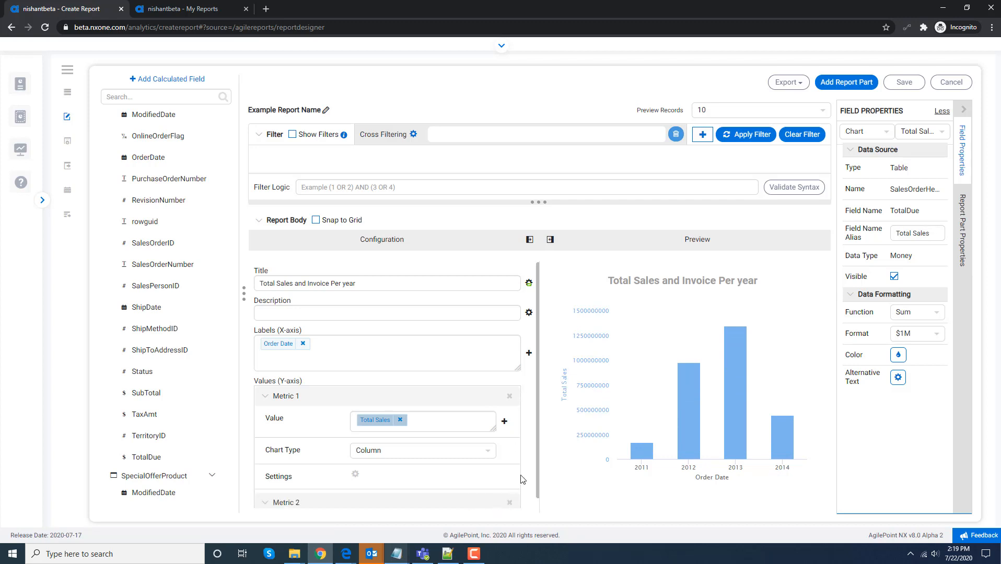
{"action": "scroll", "coordinate": [543, 480], "scroll_direction": "down", "scroll_amount": 2}
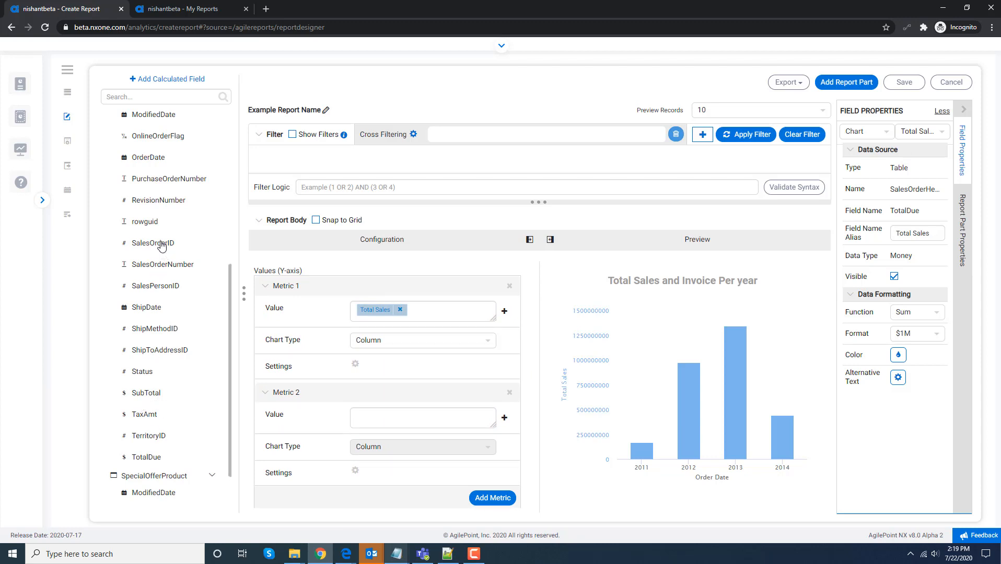
{"action": "left_click_drag", "start_coordinate": [162, 245], "coordinate": [421, 417]}
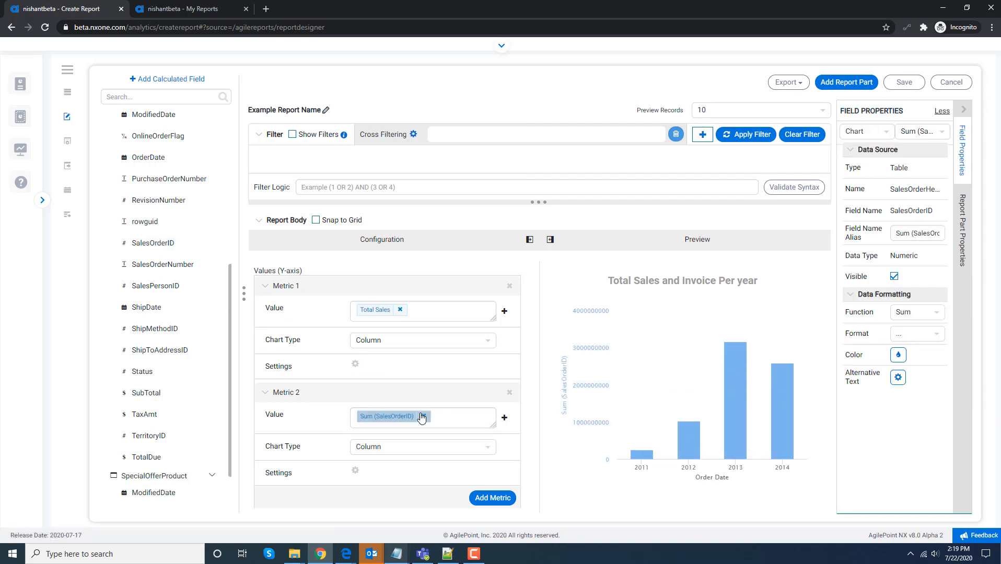
Step: Set the Metric 2 SalesOrderID value's function to Count and its format to 1K
{"action": "left_click", "coordinate": [933, 313]}
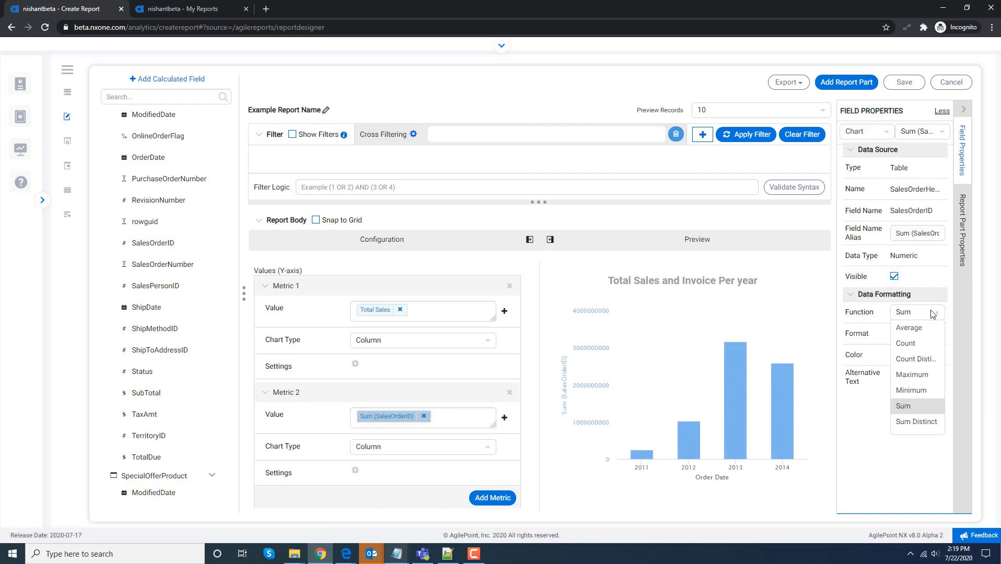
{"action": "left_click", "coordinate": [907, 344]}
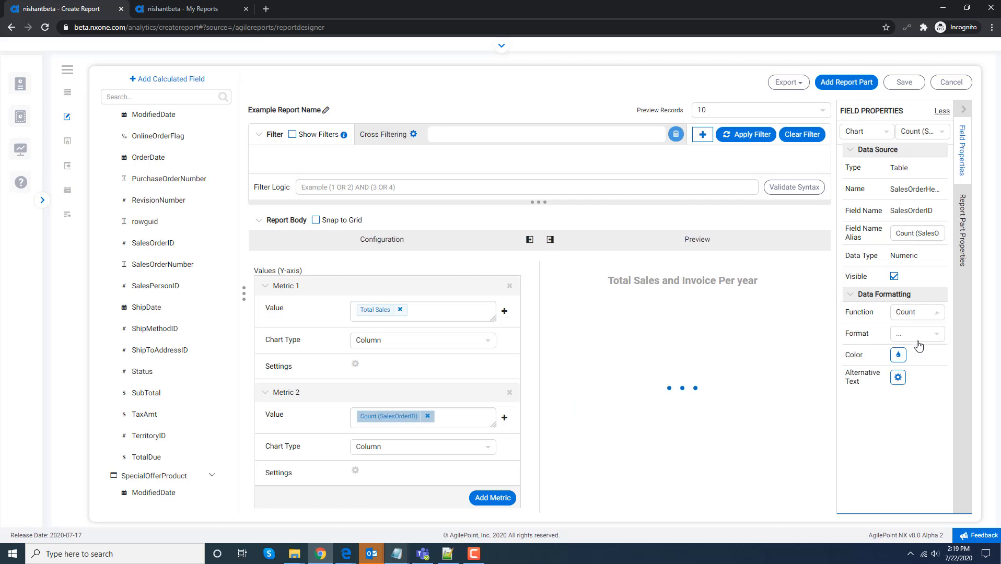
{"action": "left_click", "coordinate": [920, 335]}
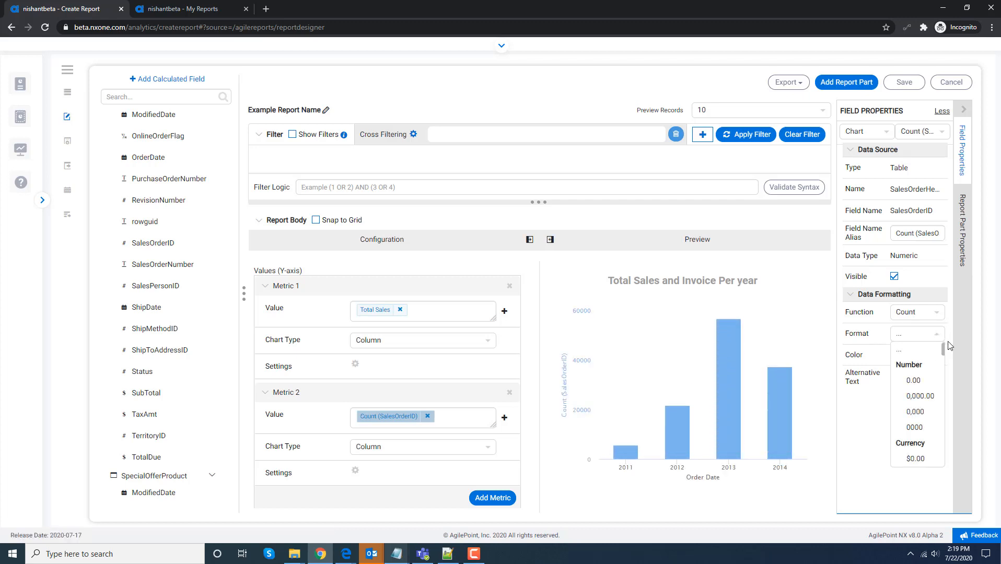
{"action": "left_click_drag", "start_coordinate": [943, 348], "coordinate": [945, 370]}
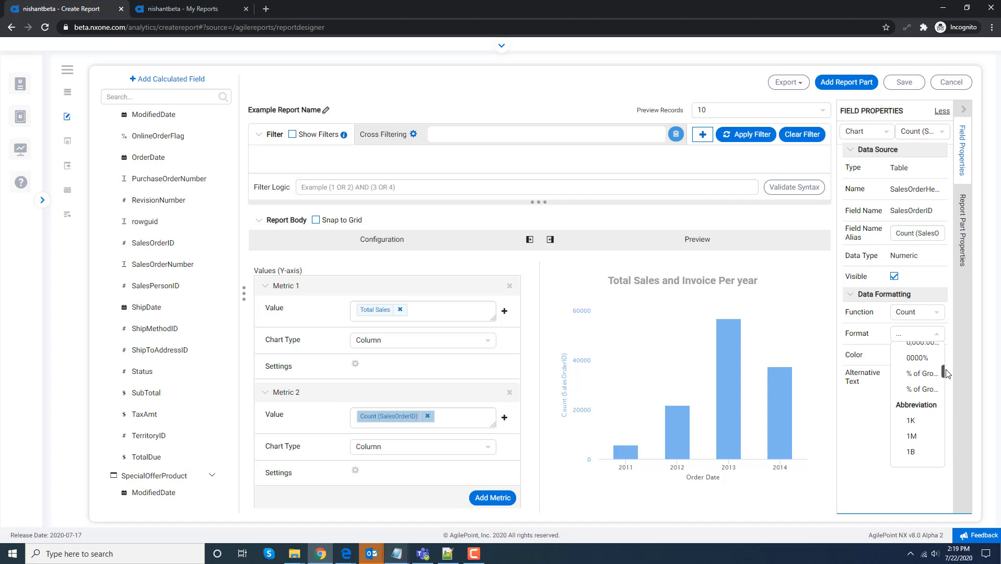
{"action": "left_click", "coordinate": [911, 421]}
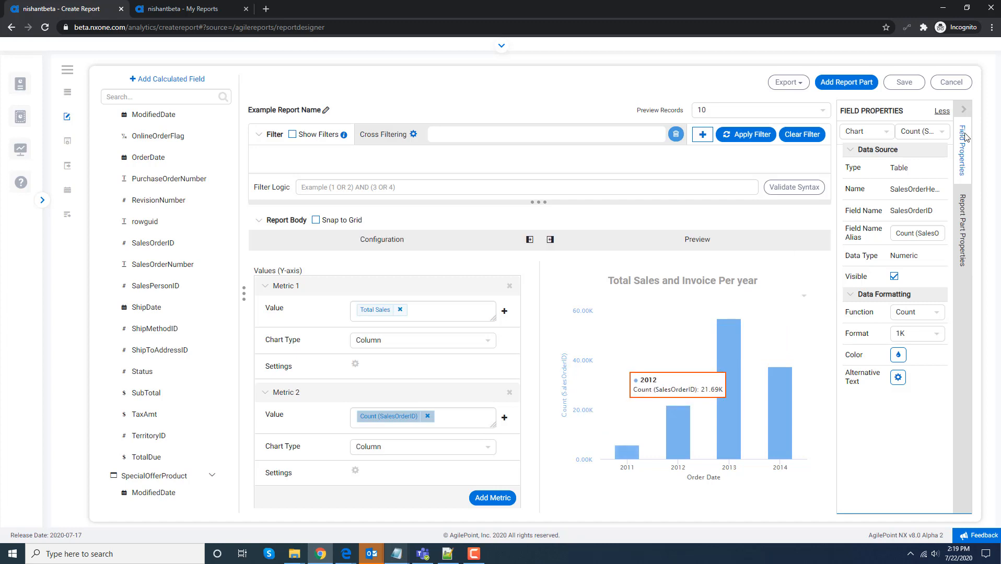
Step: Set the field name alias of the Metric 2 SalesOrderID value to "Total Invlices"
{"action": "triple_click", "coordinate": [920, 233]}
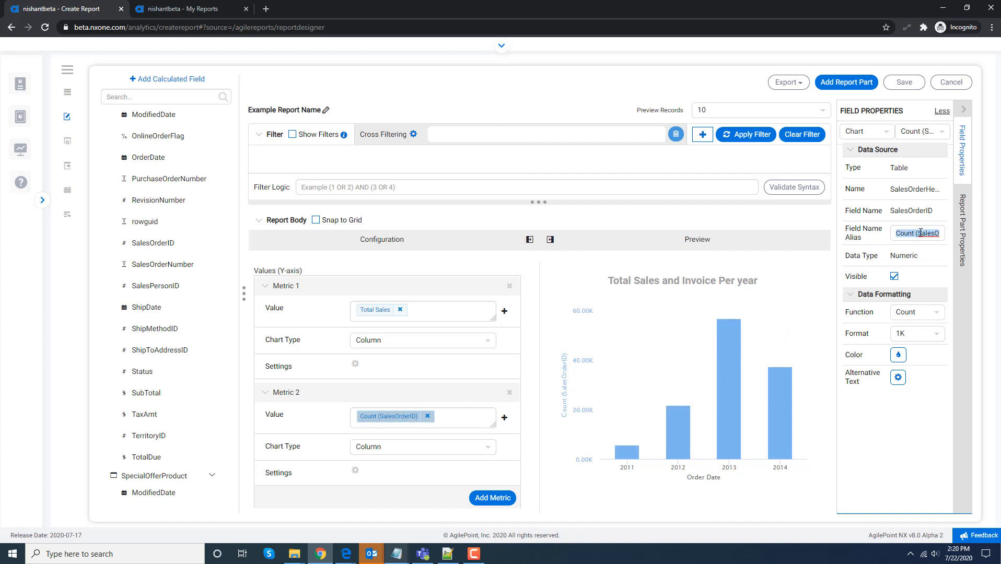
{"action": "type", "text": "Total Invlices"}
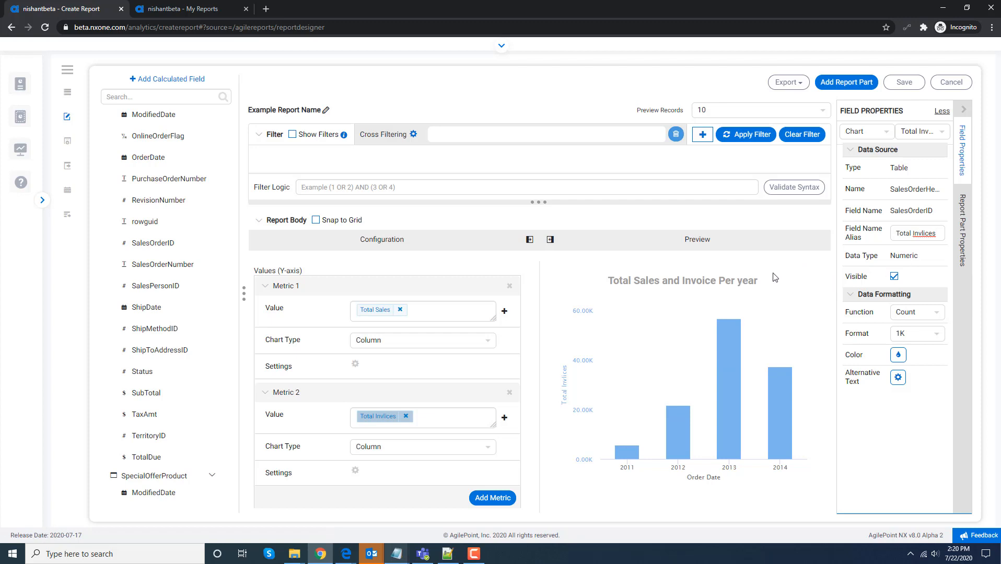
Step: Change Metric 2's chart type to Line and show all metrics in the chart preview
{"action": "left_click", "coordinate": [459, 448]}
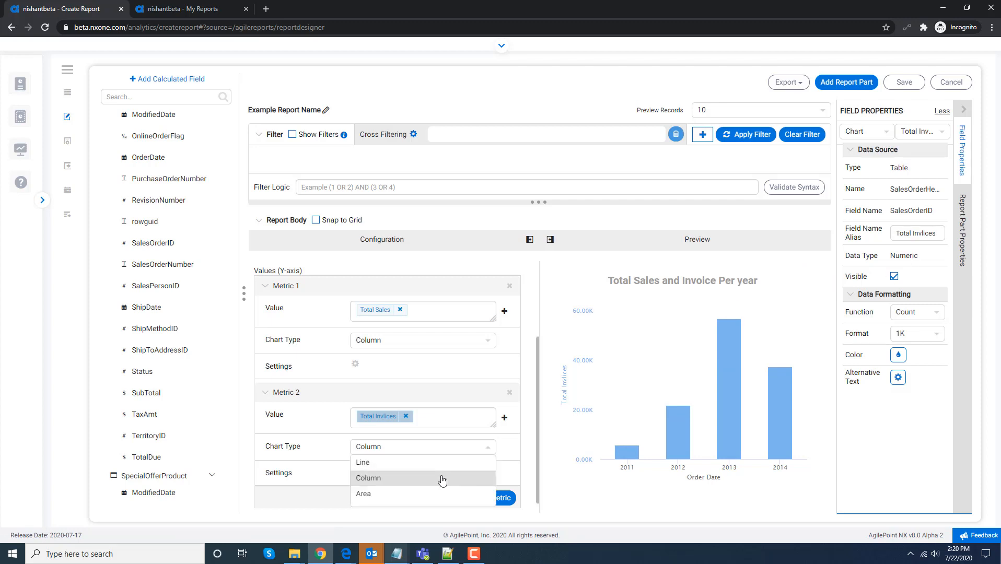
{"action": "left_click", "coordinate": [427, 463]}
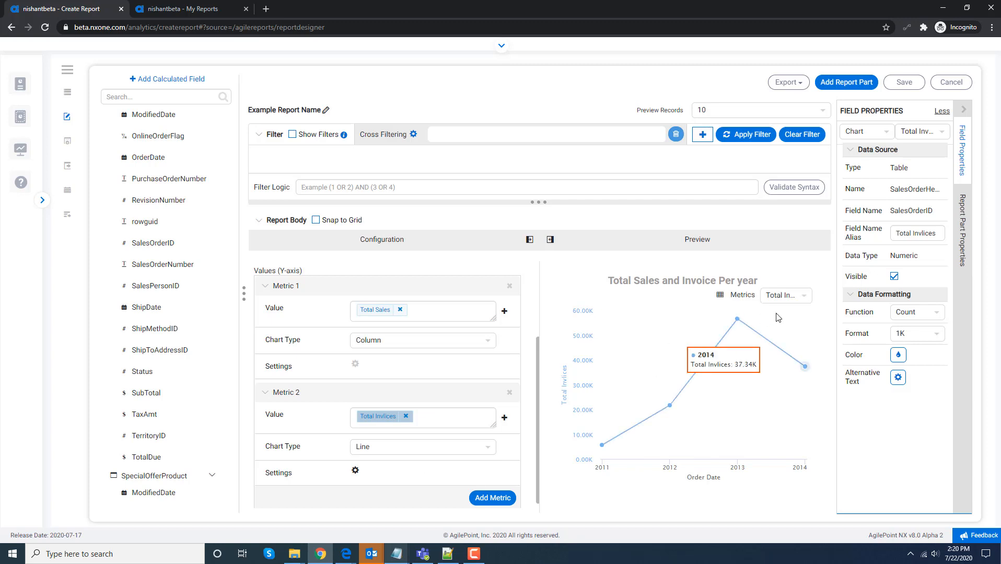
{"action": "left_click", "coordinate": [799, 296]}
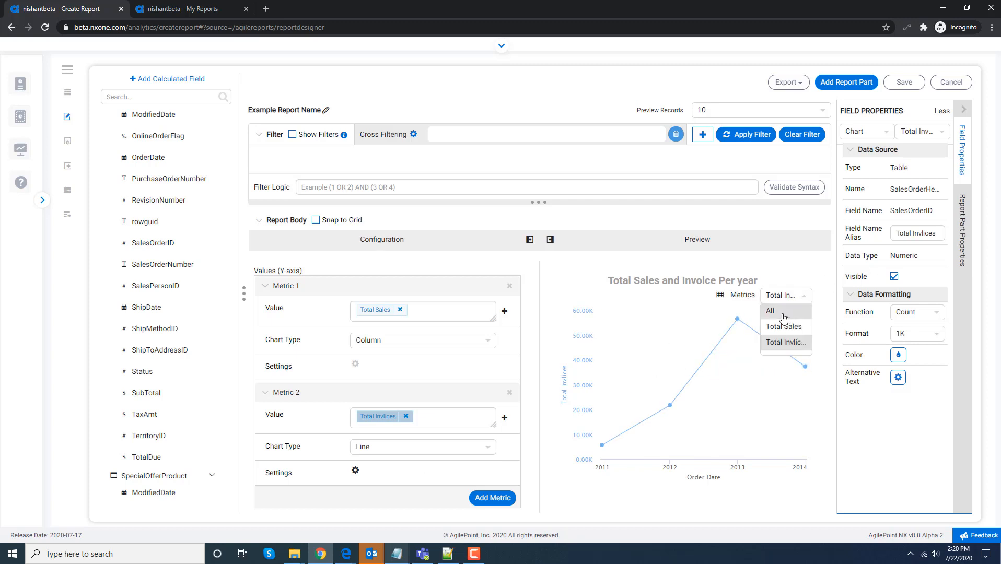
{"action": "left_click", "coordinate": [783, 317]}
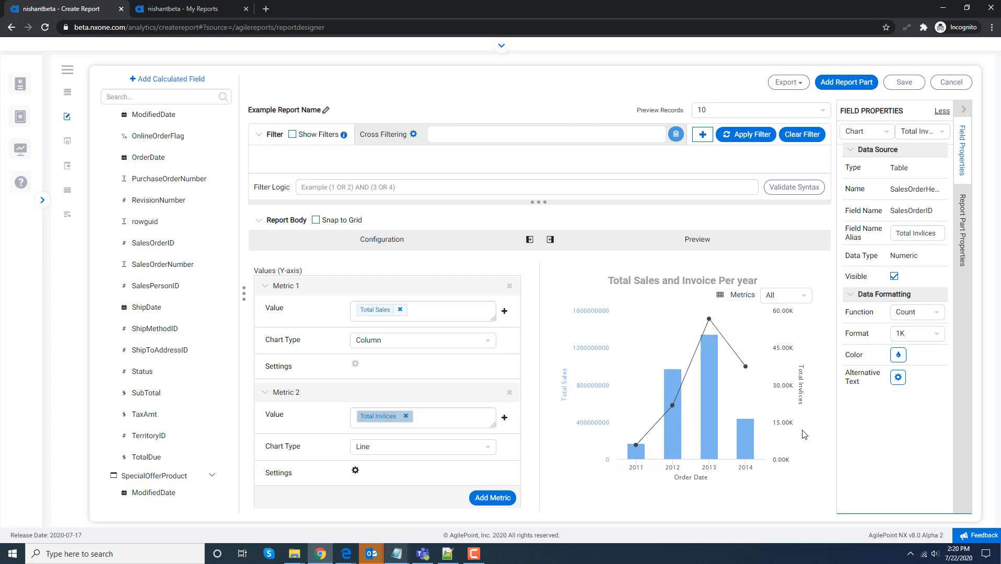
Step: Make the combination chart's border visible and set its color to A19C9C from the Notepad notes
{"action": "left_click", "coordinate": [666, 349]}
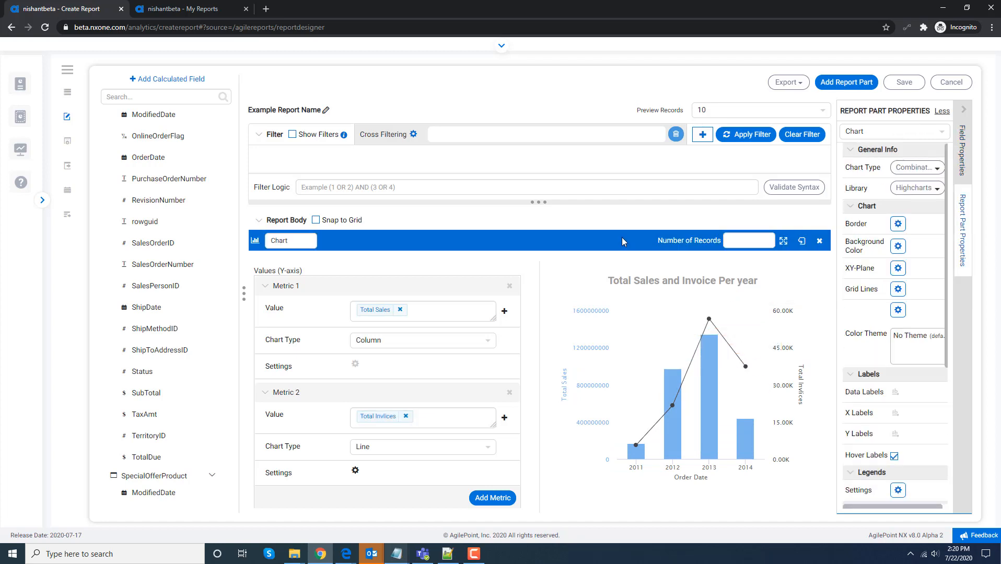
{"action": "left_click", "coordinate": [897, 225]}
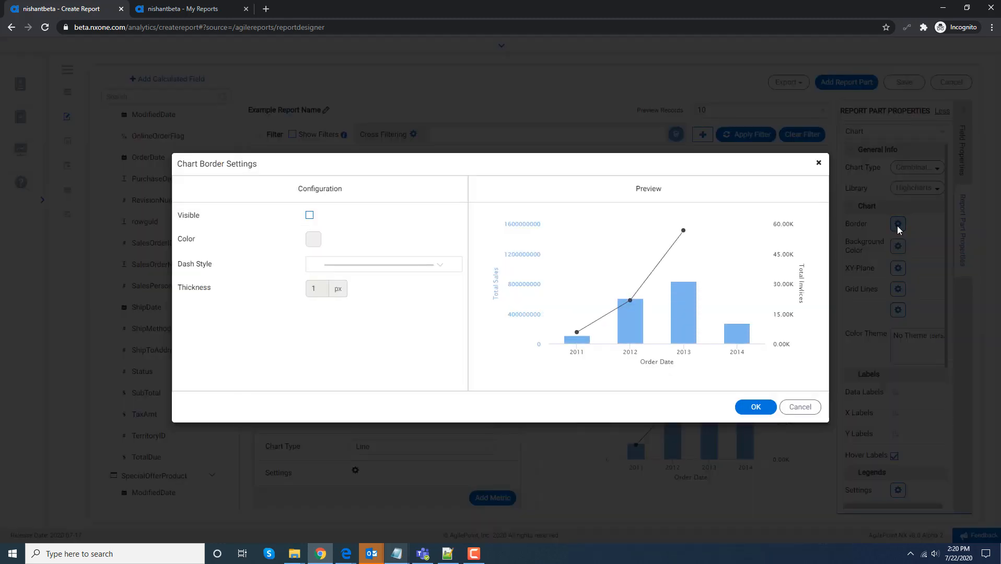
{"action": "left_click", "coordinate": [309, 215]}
{"action": "key", "text": "alt+Tab"}
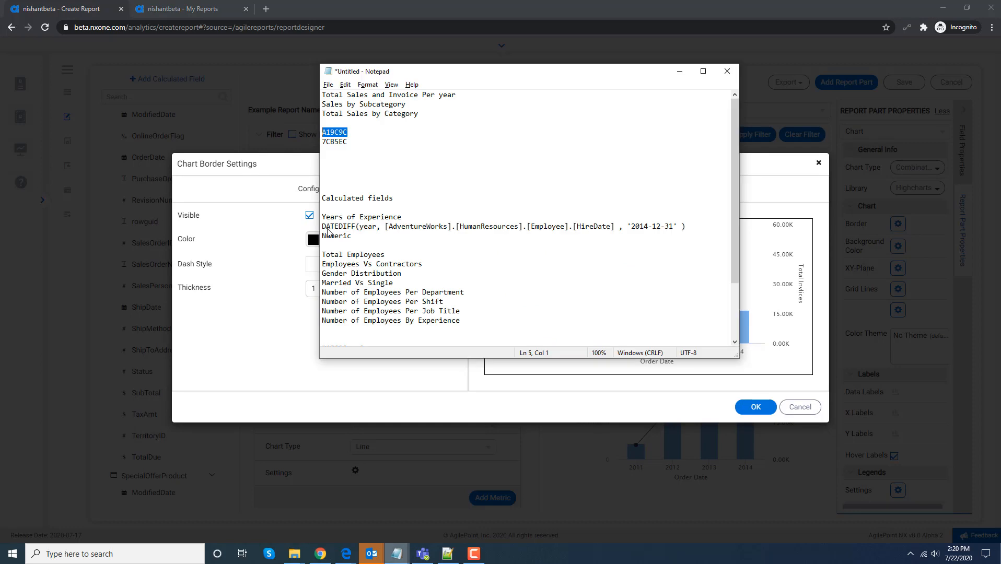
{"action": "left_click", "coordinate": [307, 249]}
{"action": "left_click", "coordinate": [313, 238]}
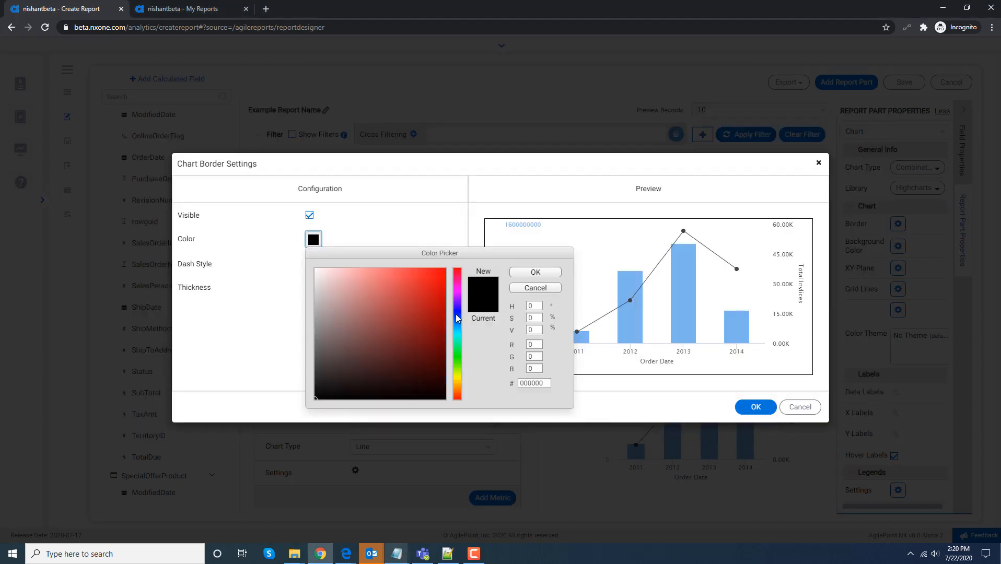
{"action": "left_click_drag", "start_coordinate": [547, 381], "coordinate": [487, 382]}
{"action": "key", "text": "ctrl+v"}
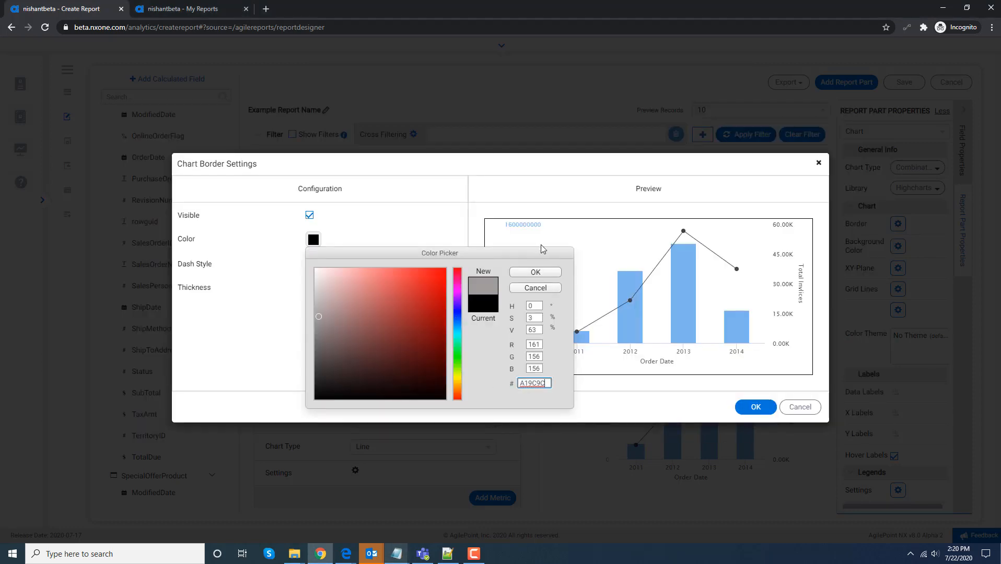
{"action": "left_click", "coordinate": [537, 272]}
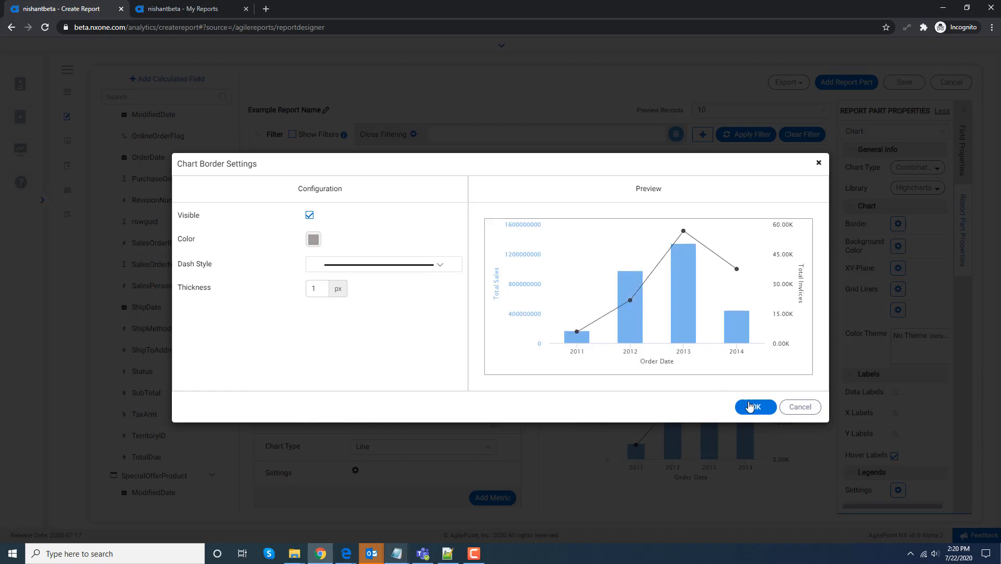
{"action": "left_click", "coordinate": [752, 409]}
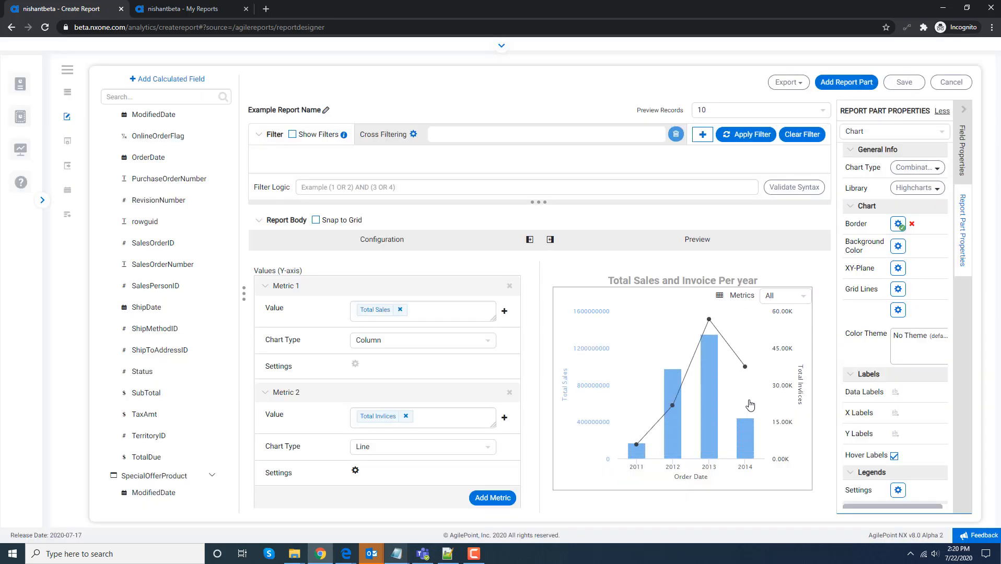
Step: Review the axis options in the chart's XY-plane settings, including the Y-axis intervals
{"action": "left_click", "coordinate": [898, 269]}
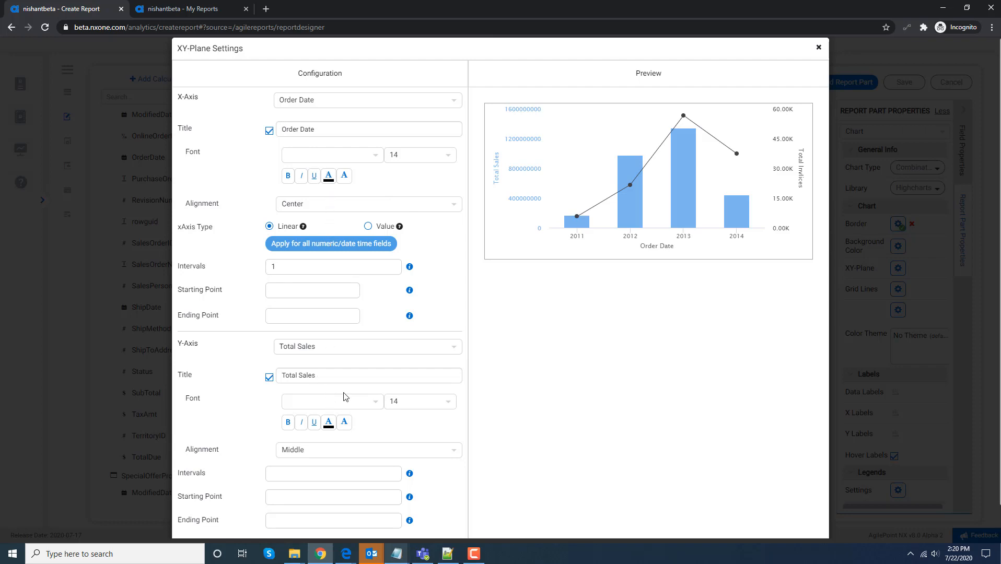
{"action": "left_click", "coordinate": [345, 475]}
{"action": "left_click", "coordinate": [818, 47]}
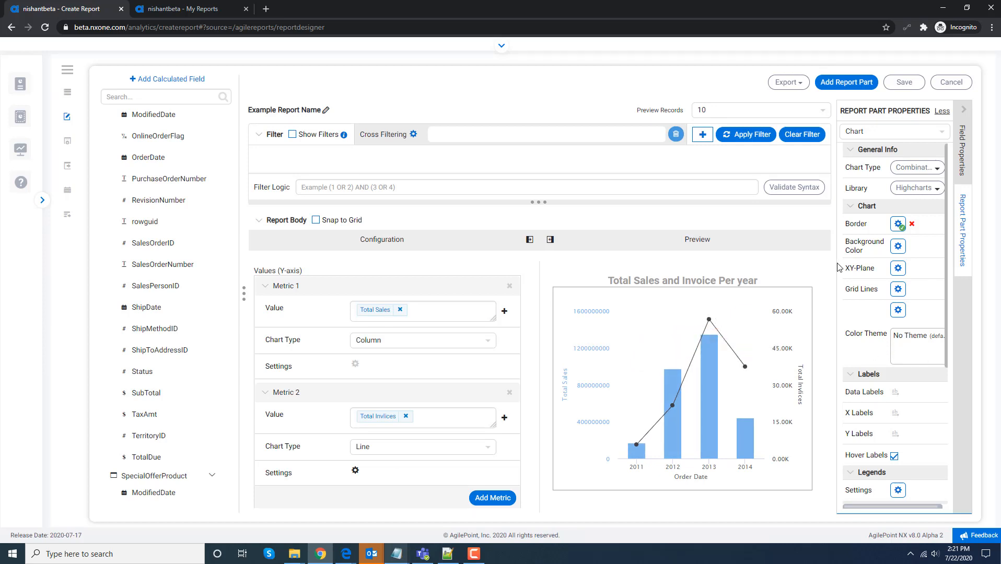
Step: Return the combination chart to the report body layout and narrow it to about half its width
{"action": "mouse_move", "coordinate": [759, 238]}
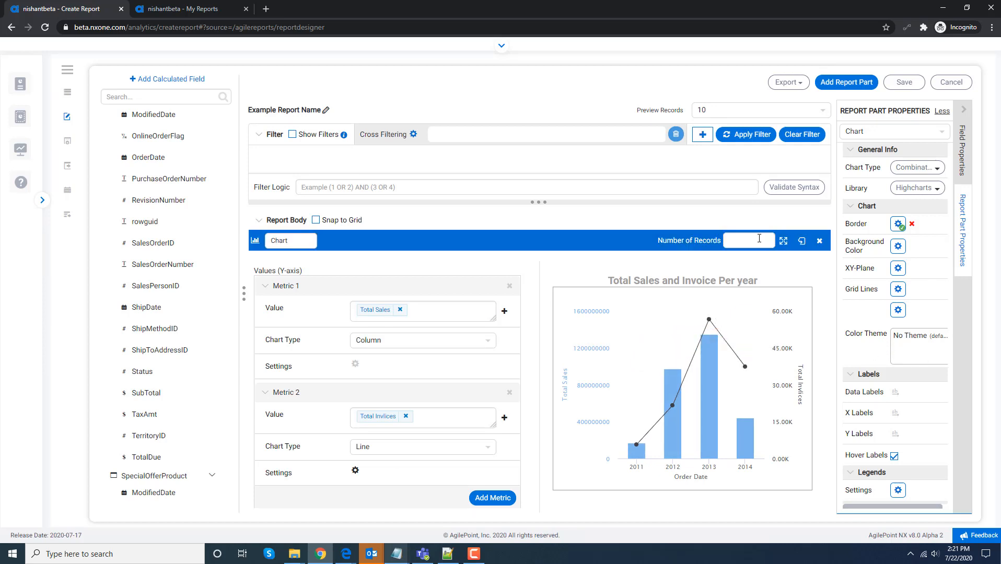
{"action": "left_click", "coordinate": [802, 242]}
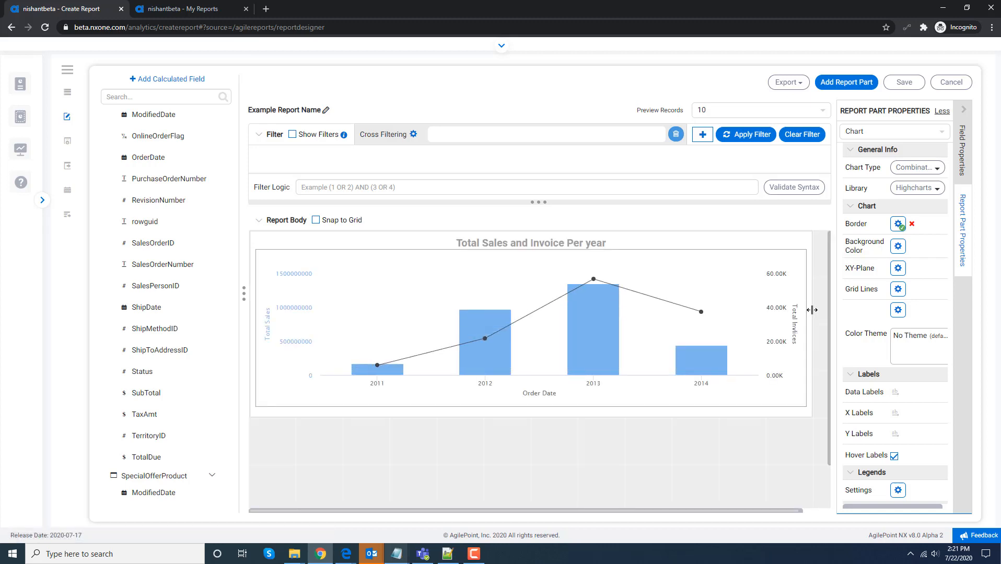
{"action": "left_click_drag", "start_coordinate": [812, 310], "coordinate": [529, 338]}
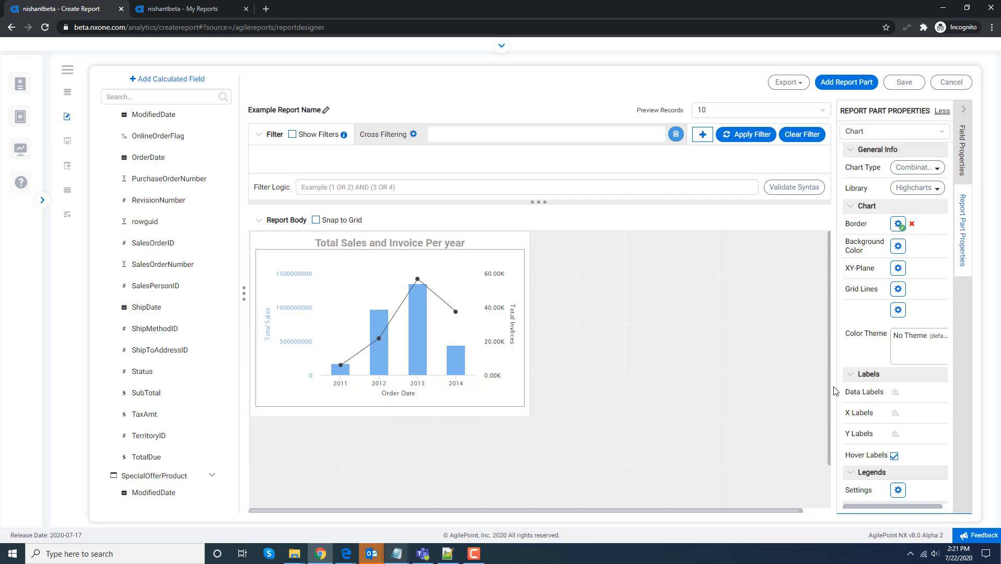
Step: Add a chart report part in the empty space beside the first chart and set its chart type to Tree Map
{"action": "left_click_drag", "start_coordinate": [830, 393], "coordinate": [834, 444]}
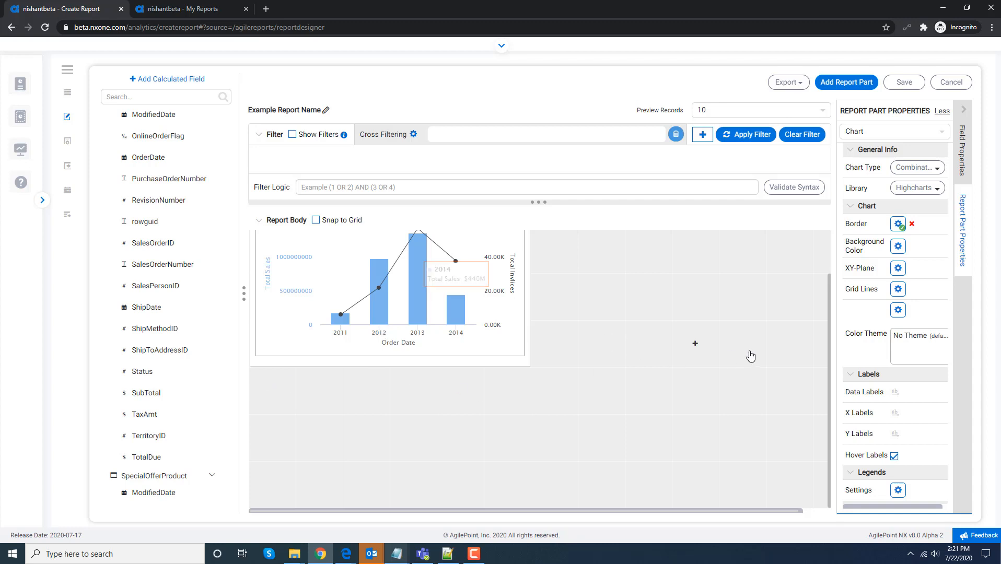
{"action": "left_click_drag", "start_coordinate": [829, 349], "coordinate": [543, 243]}
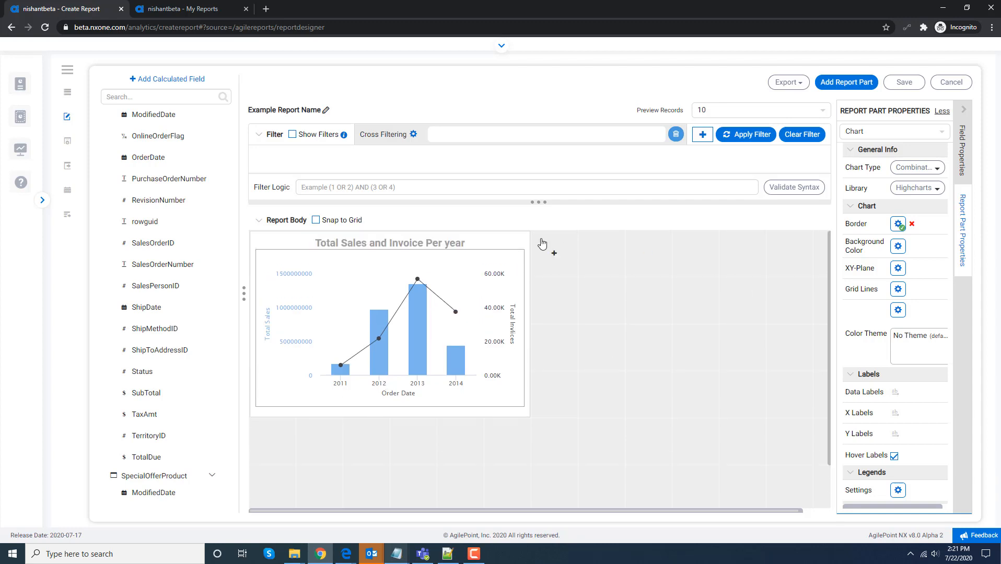
{"action": "left_click", "coordinate": [552, 256]}
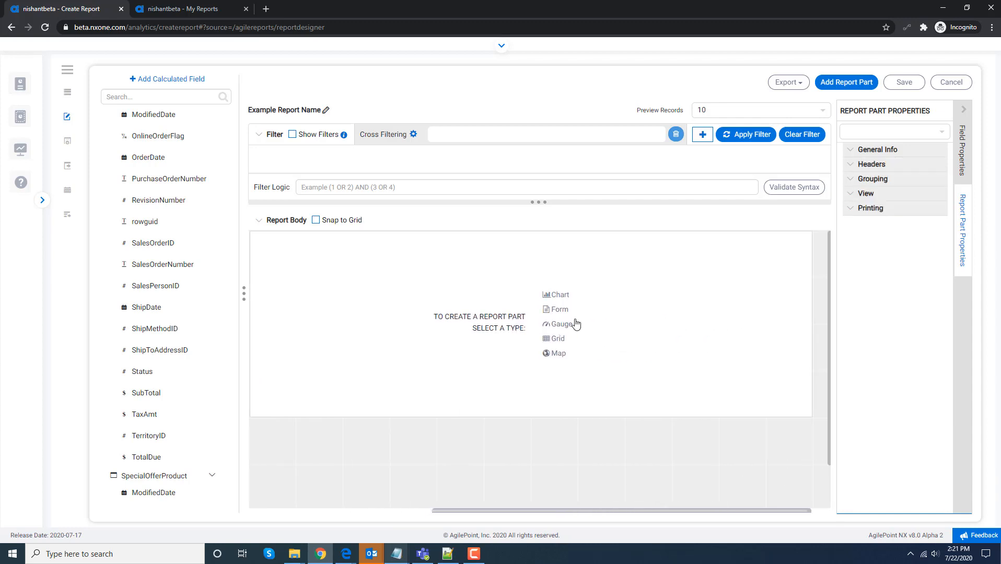
{"action": "left_click", "coordinate": [560, 295]}
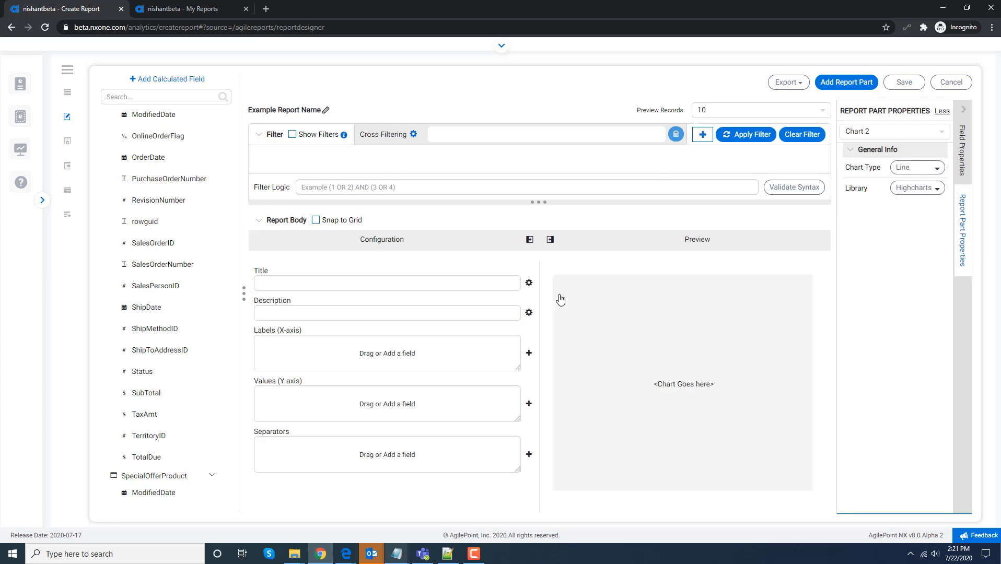
{"action": "left_click", "coordinate": [936, 167]}
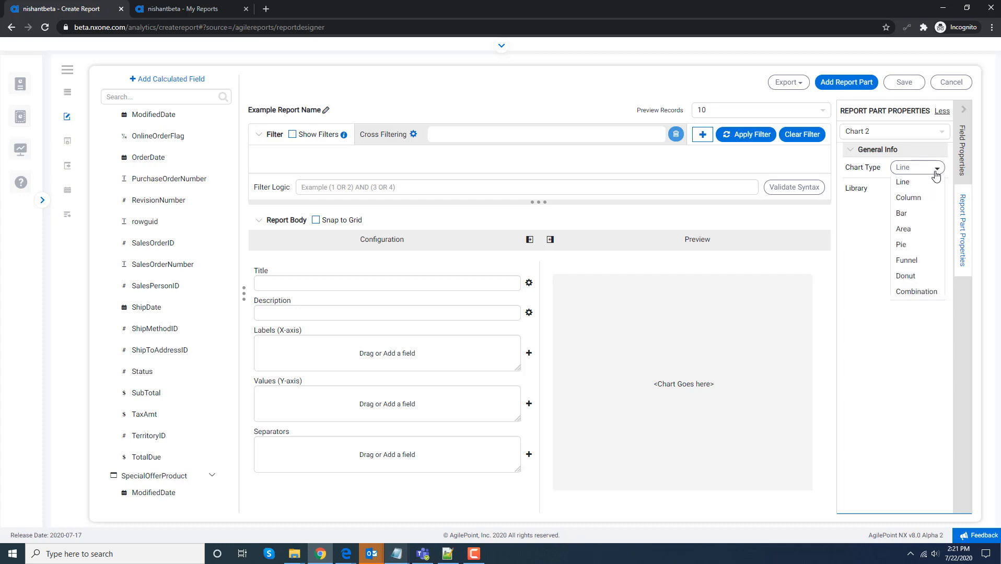
{"action": "scroll", "coordinate": [922, 250], "scroll_direction": "down", "scroll_amount": 3}
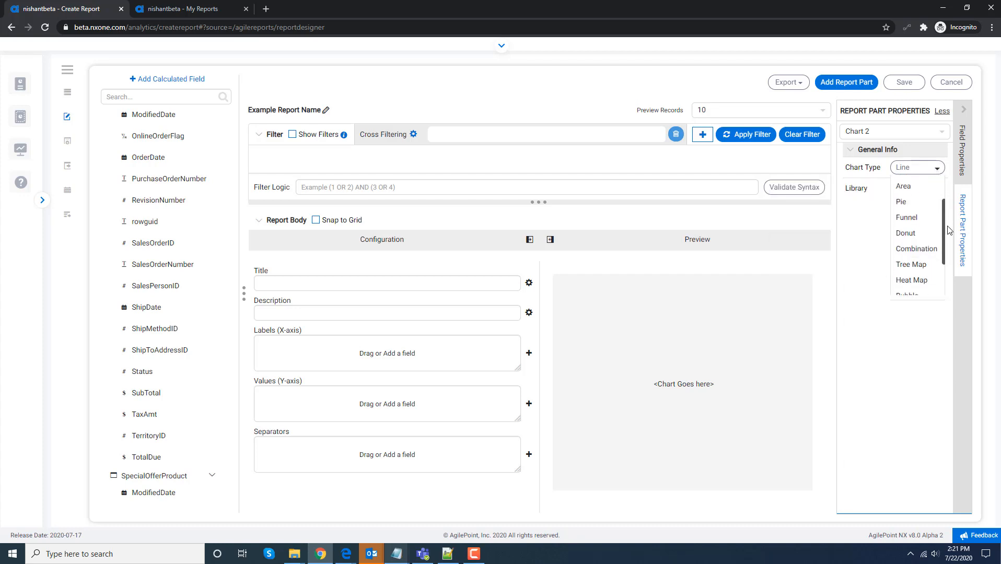
{"action": "left_click", "coordinate": [924, 264]}
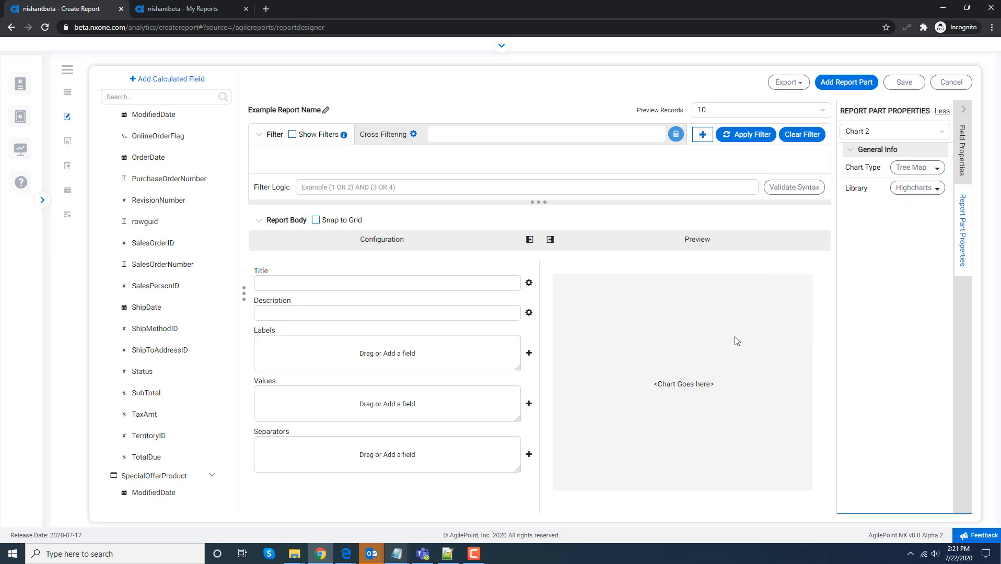
Step: Enter "Sales by Subcategory" from the Notepad notes as the tree map's title
{"action": "key", "text": "alt+Tab"}
{"action": "left_click_drag", "start_coordinate": [405, 104], "coordinate": [324, 104]}
{"action": "key", "text": "alt+Tab"}
{"action": "type", "text": "Sales by Subcategory"}
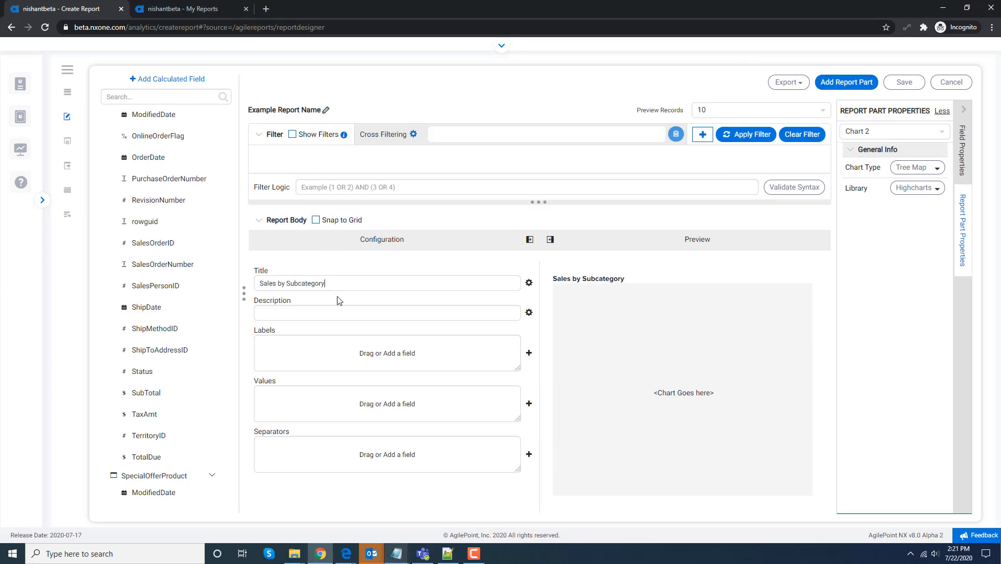
Step: Set the tree map title's font to Roboto at size 20
{"action": "left_click", "coordinate": [529, 283]}
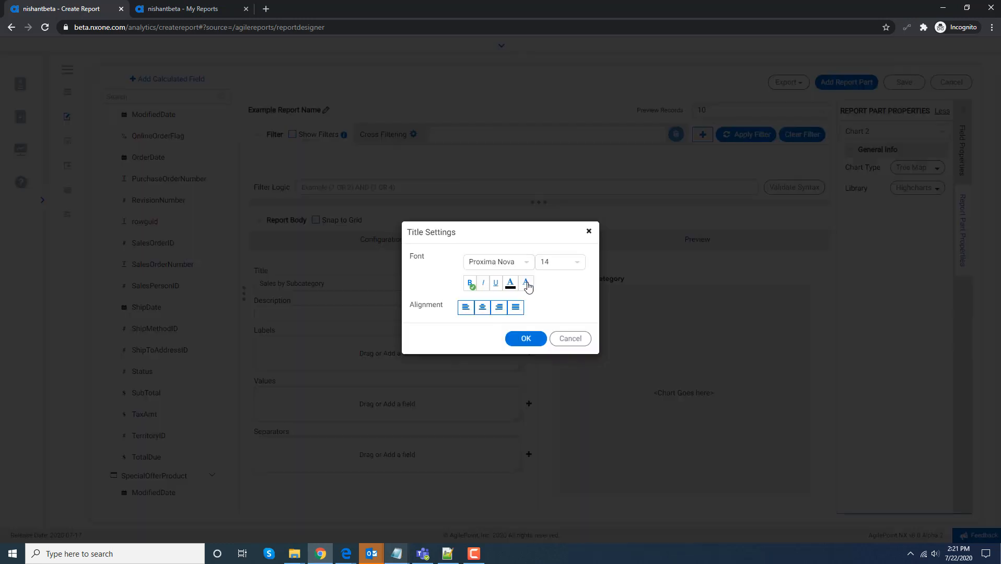
{"action": "left_click", "coordinate": [489, 265]}
{"action": "left_click", "coordinate": [498, 293]}
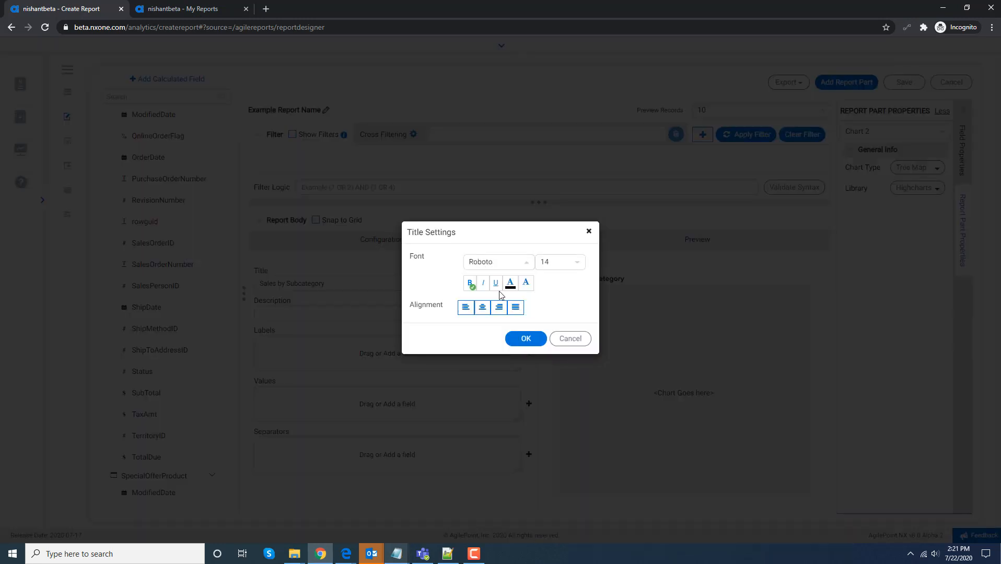
{"action": "left_click", "coordinate": [552, 265]}
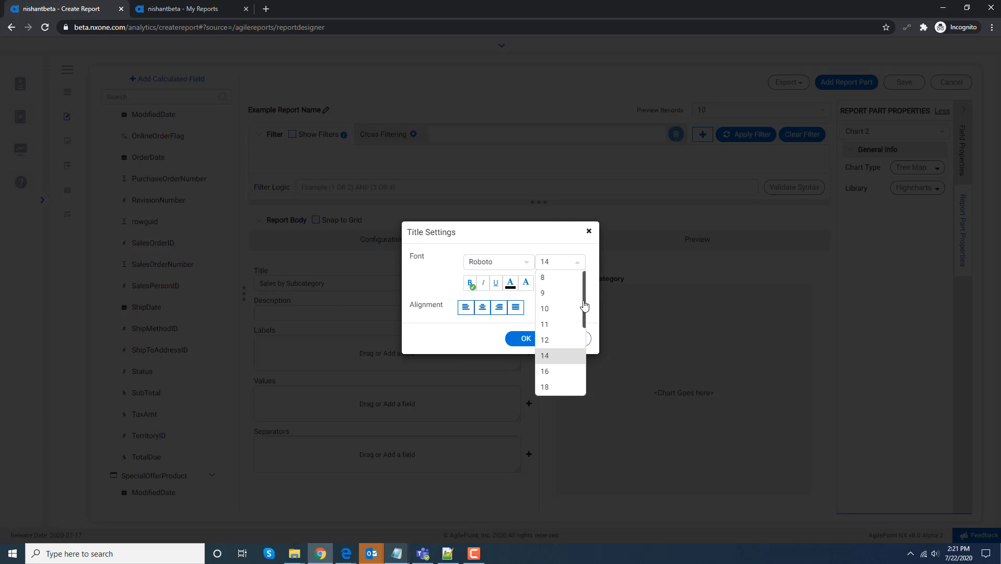
{"action": "left_click_drag", "start_coordinate": [583, 305], "coordinate": [583, 323]}
{"action": "left_click", "coordinate": [559, 335]}
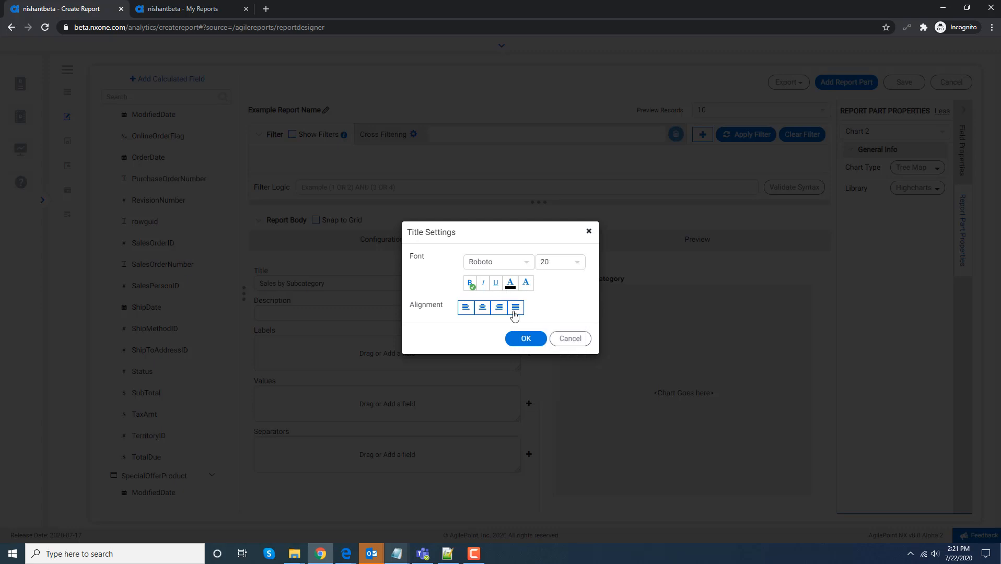
Step: Set the tree map title's font color to A19C9C from the Notepad notes and center the title
{"action": "key", "text": "alt+Tab"}
{"action": "left_click_drag", "start_coordinate": [344, 132], "coordinate": [320, 131]}
{"action": "key", "text": "ctrl+c"}
{"action": "key", "text": "alt+Tab"}
{"action": "left_click", "coordinate": [510, 284]}
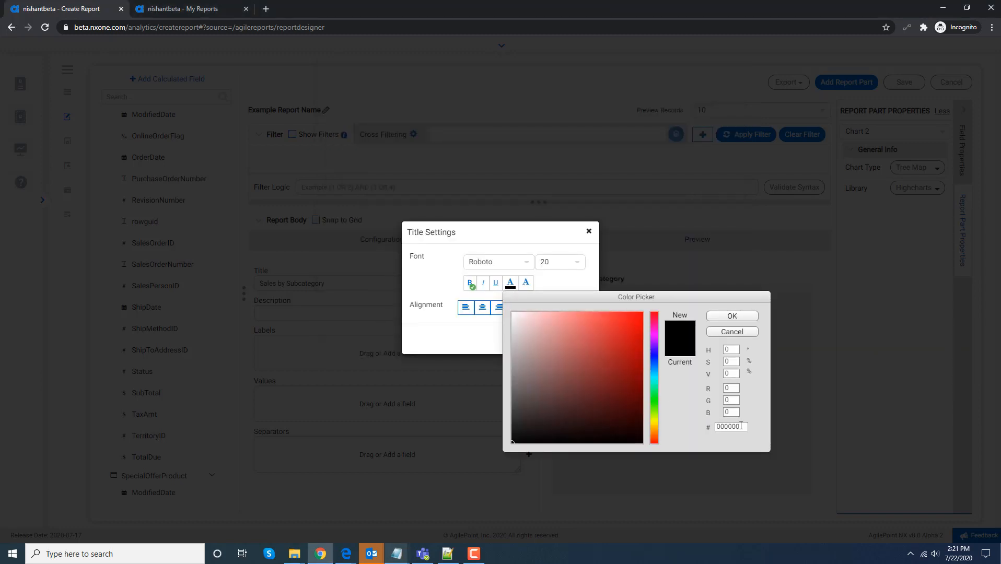
{"action": "left_click_drag", "start_coordinate": [741, 426], "coordinate": [702, 428]}
{"action": "key", "text": "ctrl+v"}
{"action": "left_click", "coordinate": [731, 316]}
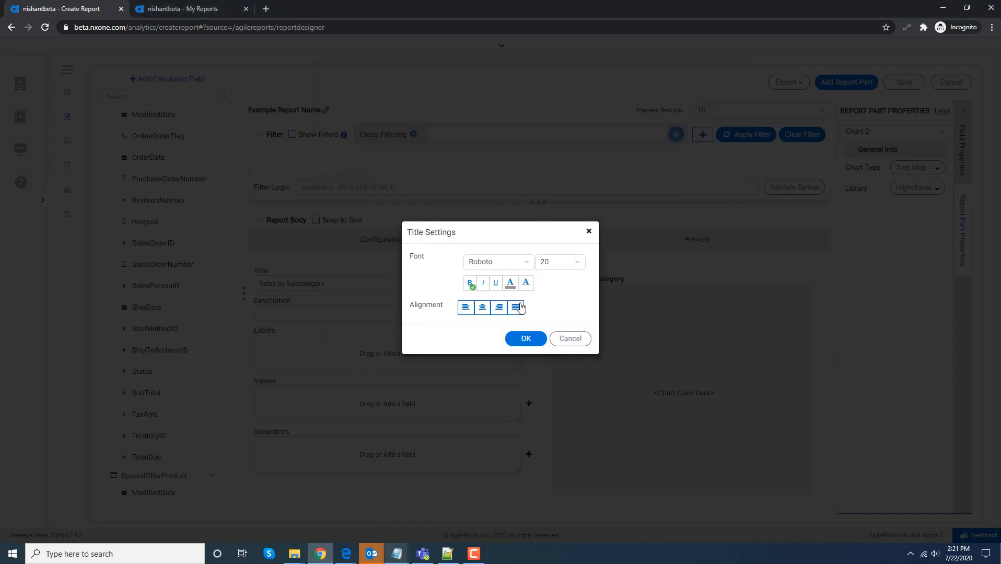
{"action": "left_click", "coordinate": [482, 307]}
{"action": "left_click", "coordinate": [525, 338]}
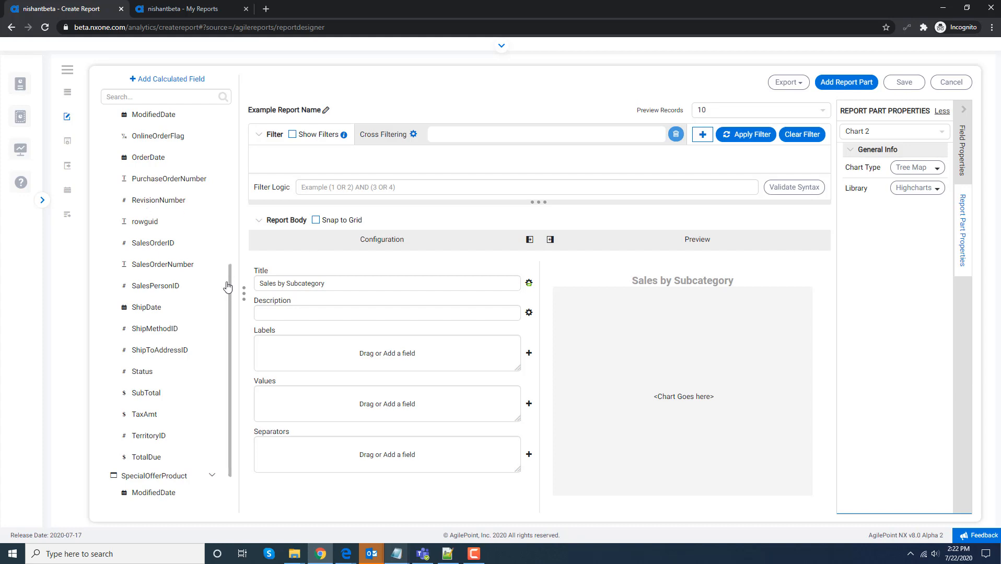
Step: Expand the ProductSubcategory table in the field list to expose its fields
{"action": "left_click_drag", "start_coordinate": [230, 287], "coordinate": [224, 163]}
{"action": "scroll", "coordinate": [219, 157], "scroll_direction": "up", "scroll_amount": 2}
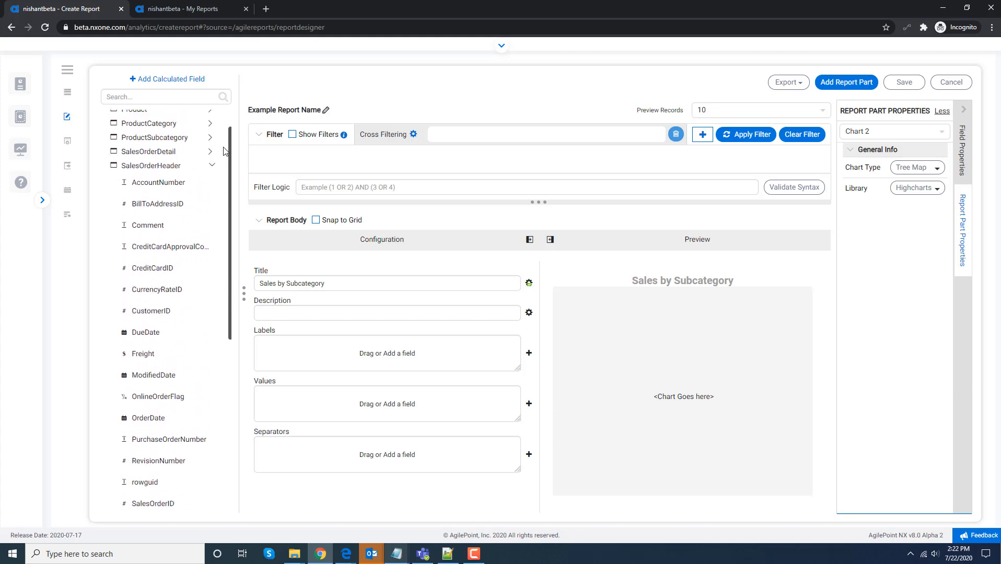
{"action": "left_click", "coordinate": [211, 145]}
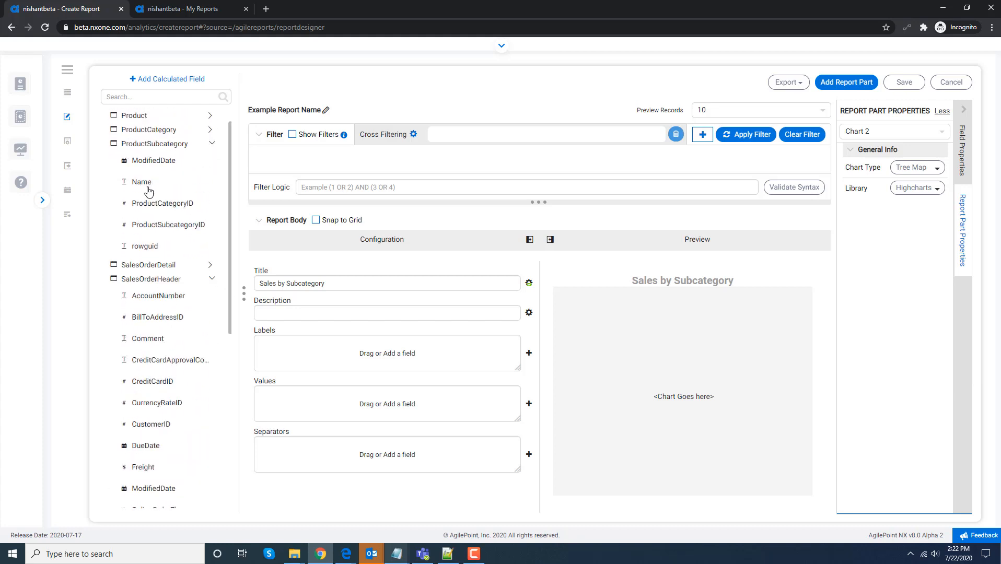
Step: Add ProductSubcategory's Name field as the tree map's label and SalesOrderHeader's TotalDue field as its value
{"action": "left_click_drag", "start_coordinate": [143, 183], "coordinate": [338, 361]}
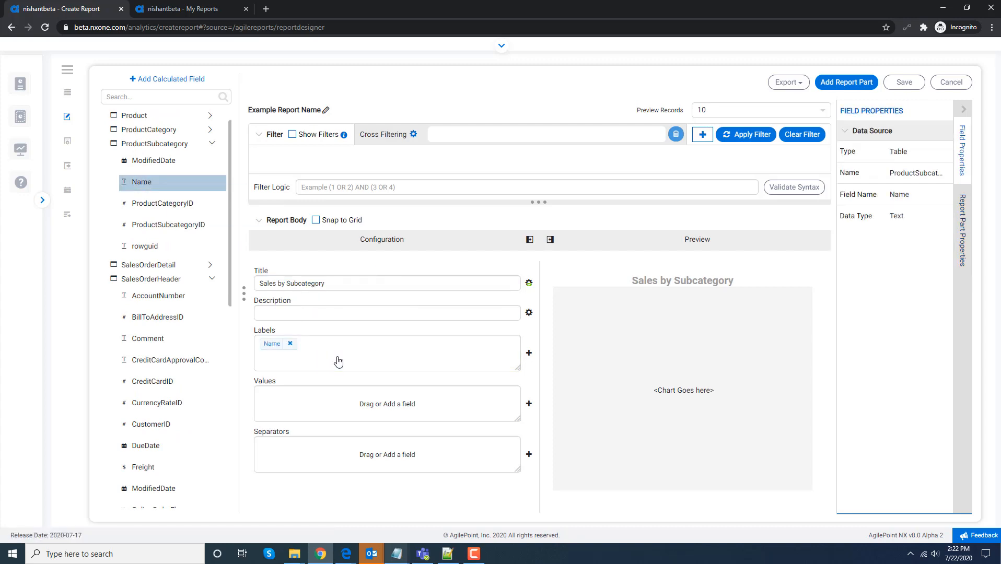
{"action": "left_click", "coordinate": [271, 344]}
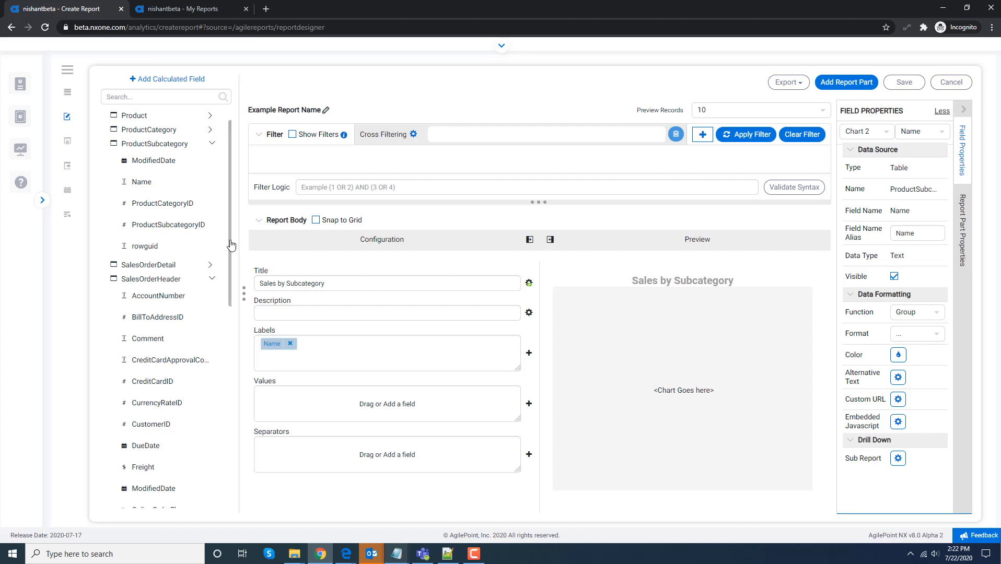
{"action": "left_click_drag", "start_coordinate": [230, 248], "coordinate": [232, 454]}
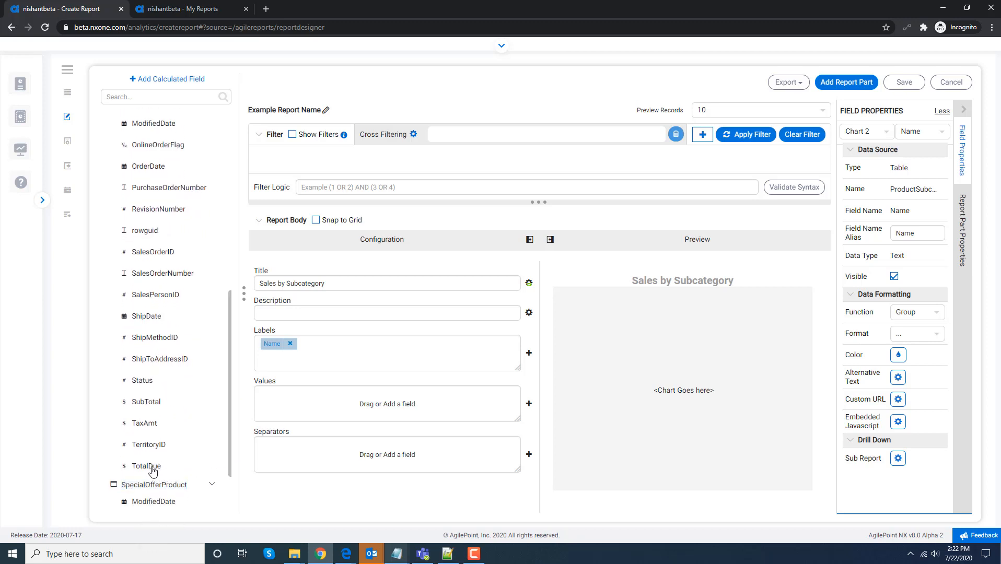
{"action": "left_click_drag", "start_coordinate": [152, 464], "coordinate": [316, 415]}
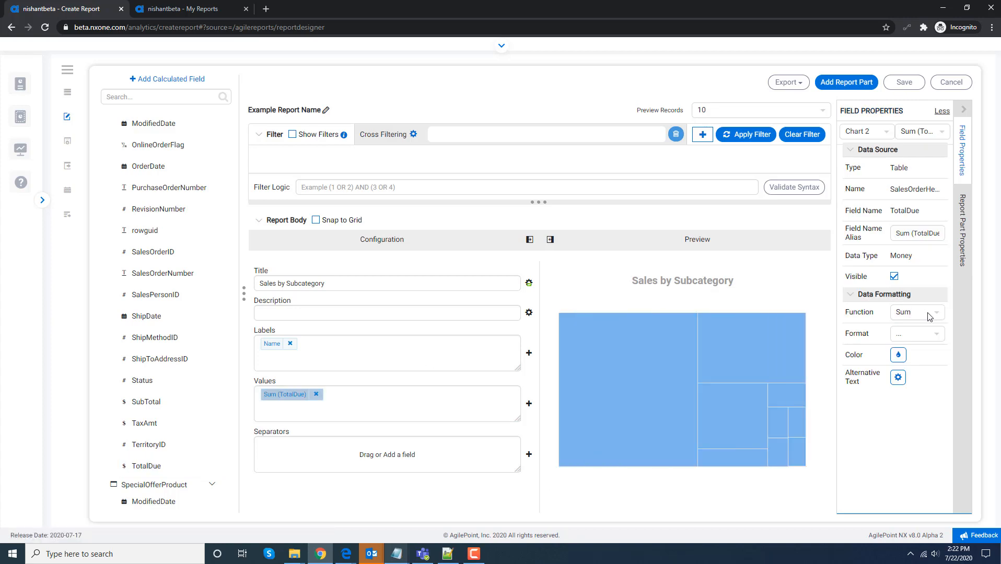
Step: Set the TotalDue value's format to $1M and its field name alias to "Total Sales ($)"
{"action": "left_click", "coordinate": [935, 337]}
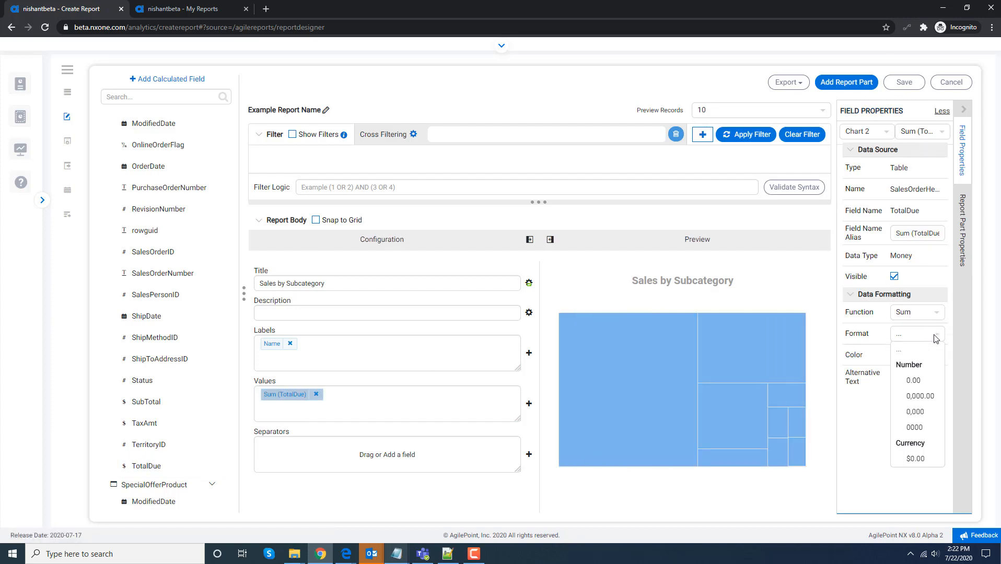
{"action": "left_click_drag", "start_coordinate": [943, 358], "coordinate": [945, 383]}
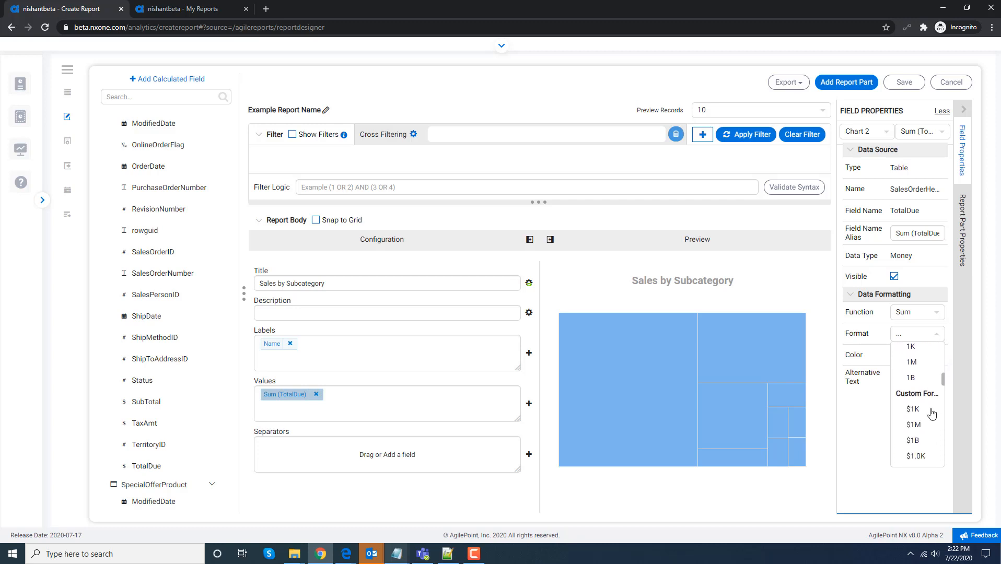
{"action": "left_click", "coordinate": [927, 424]}
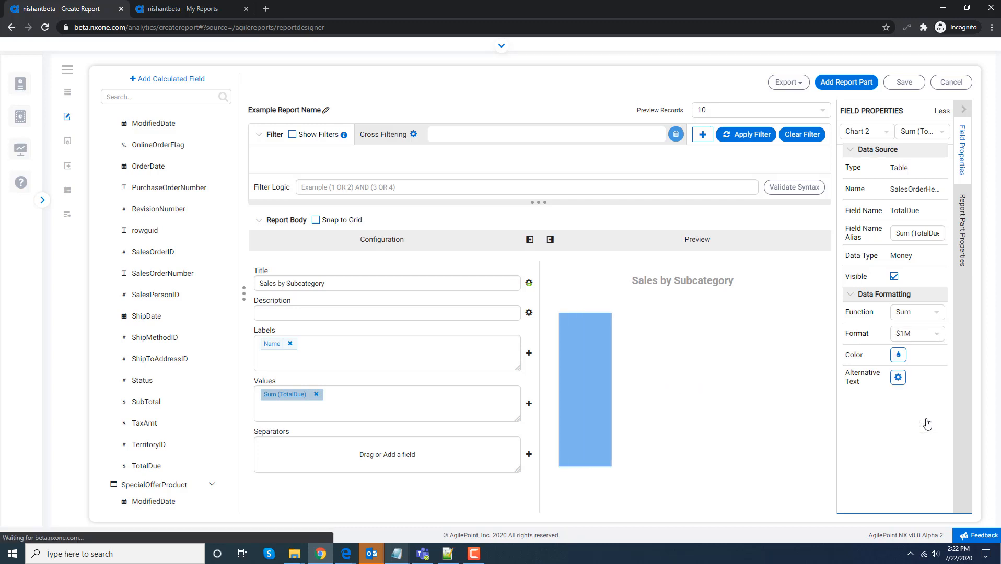
{"action": "triple_click", "coordinate": [914, 233]}
{"action": "type", "text": "Total Sales ($"}
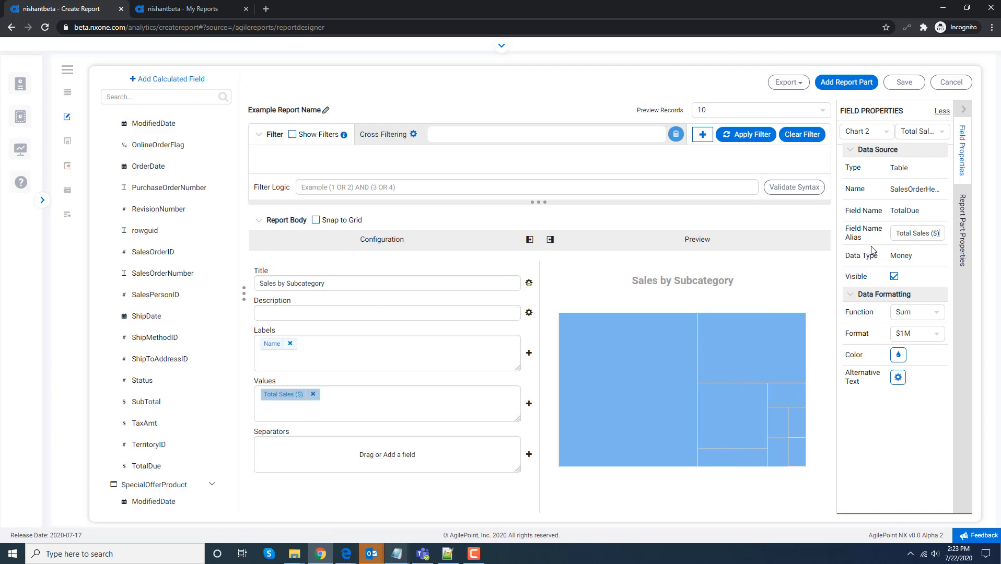
Step: Make the tree map's chart border visible and color it A19C9C
{"action": "left_click", "coordinate": [600, 242]}
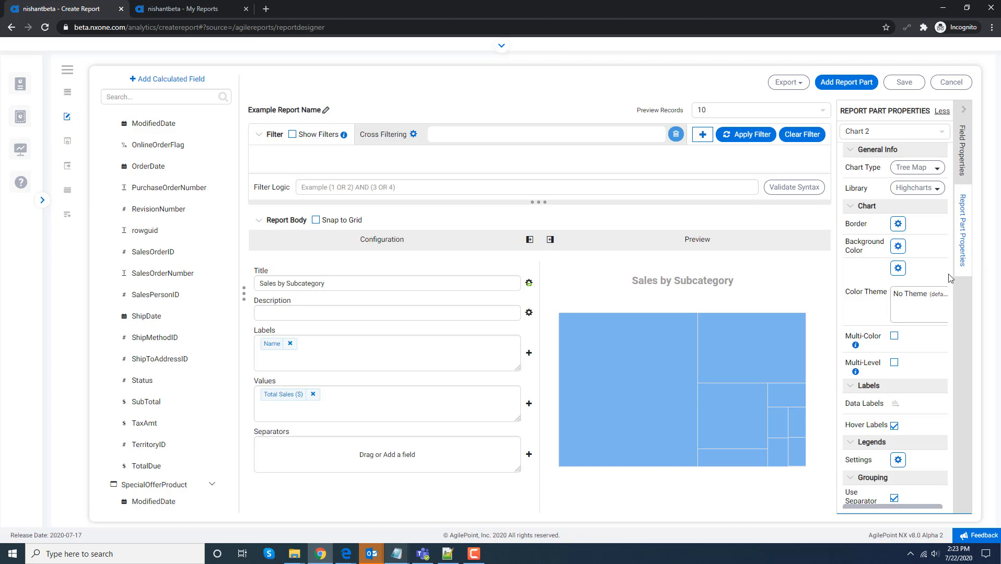
{"action": "left_click", "coordinate": [898, 224]}
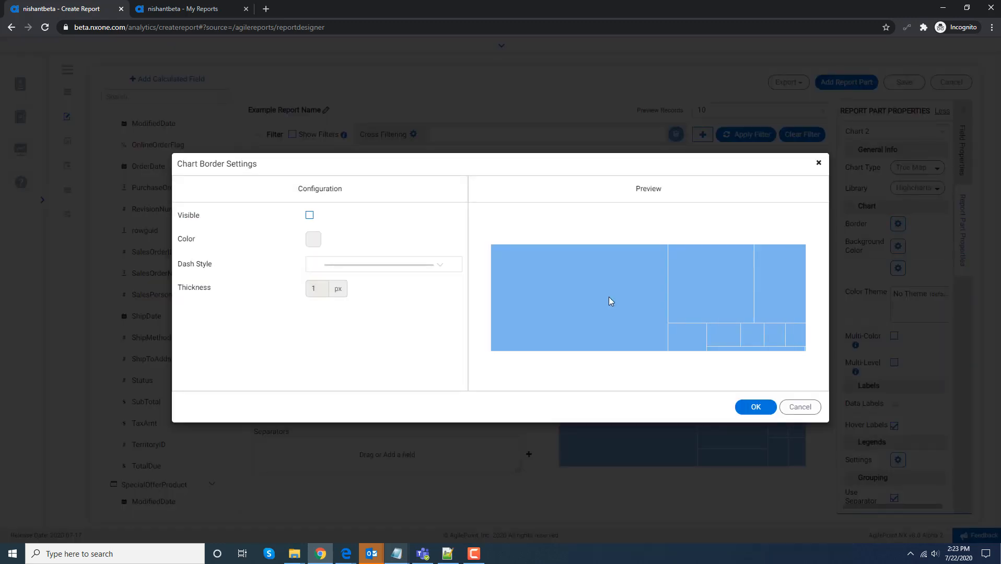
{"action": "left_click", "coordinate": [310, 216]}
{"action": "left_click", "coordinate": [313, 239]}
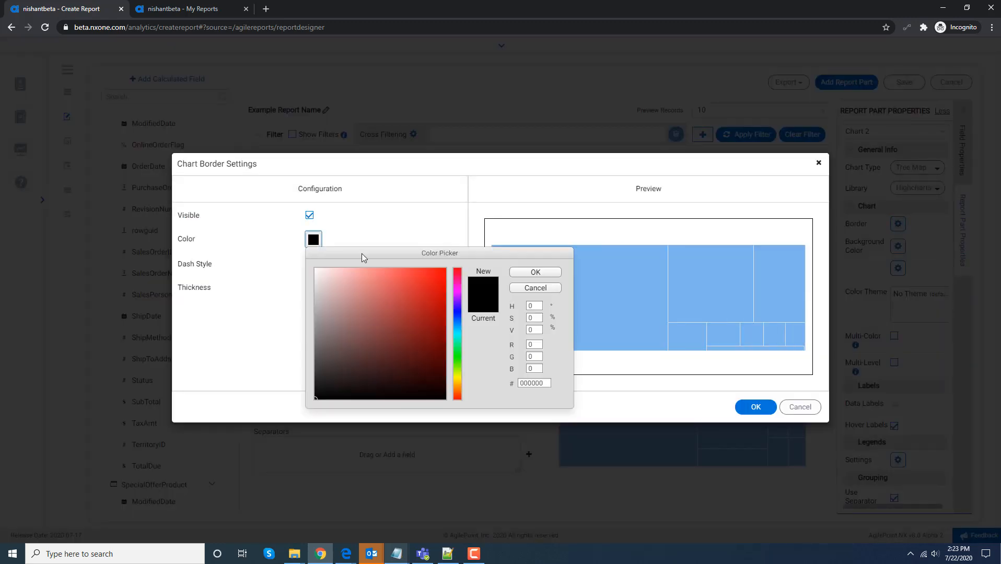
{"action": "double_click", "coordinate": [534, 384]}
{"action": "type", "text": "A19C9C"}
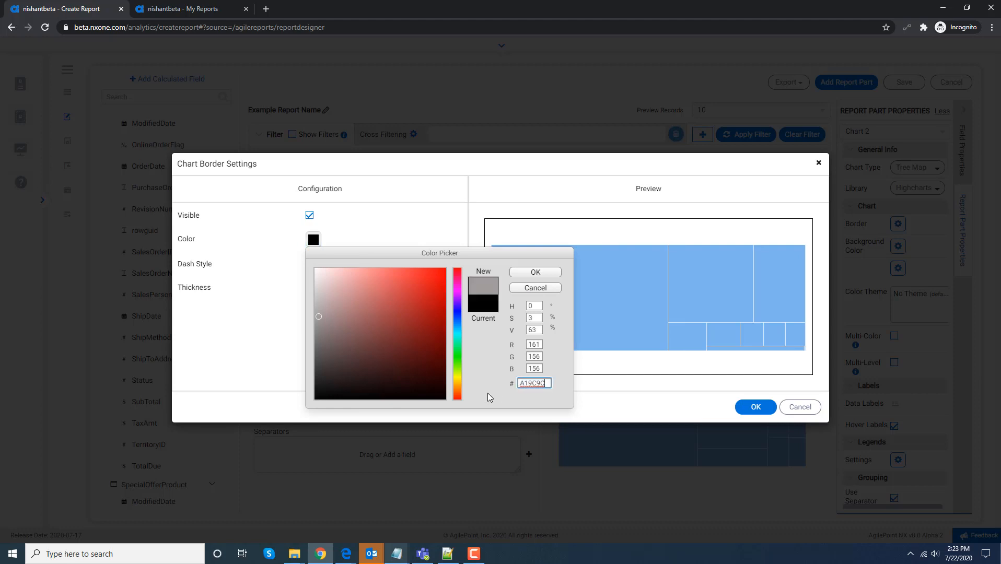
{"action": "left_click", "coordinate": [536, 273]}
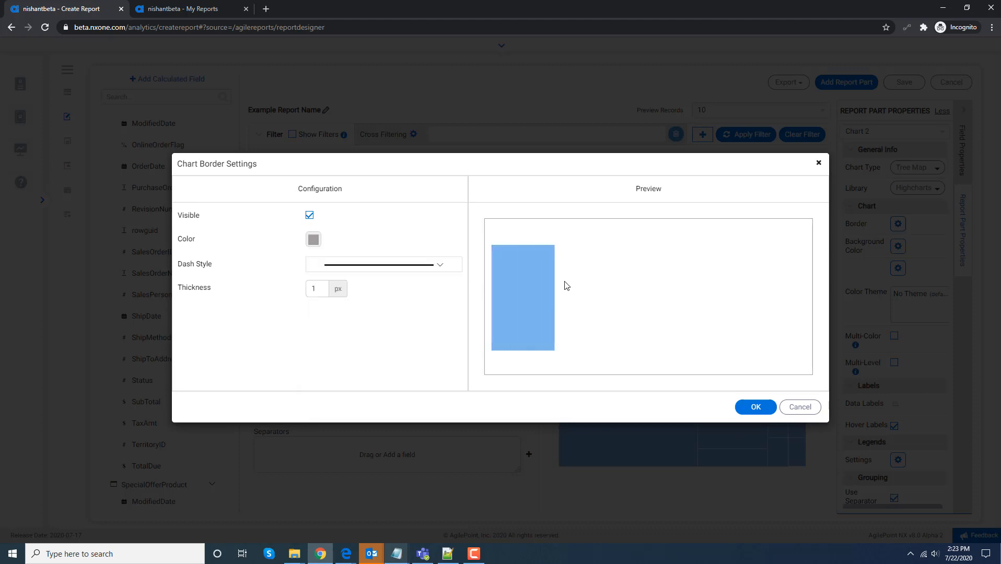
{"action": "left_click", "coordinate": [755, 407]}
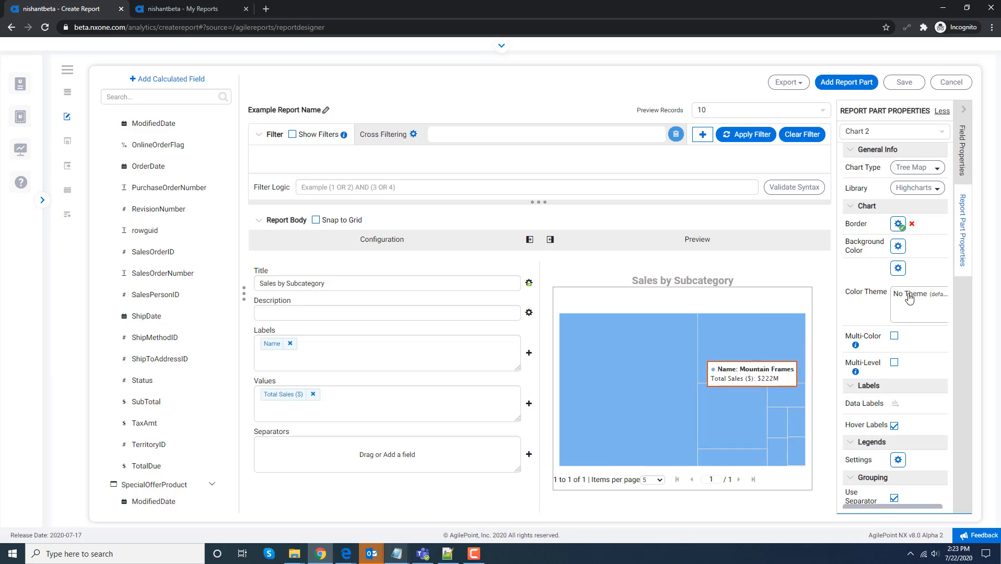
Step: Apply the Boston Blue color theme to the tree map and enable Multi-Color
{"action": "left_click", "coordinate": [897, 269]}
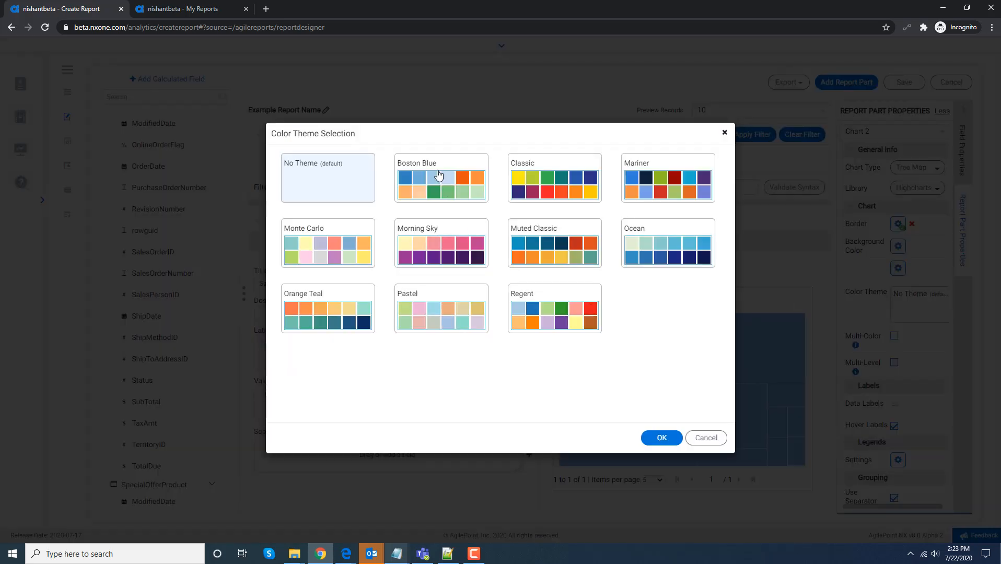
{"action": "left_click", "coordinate": [435, 174]}
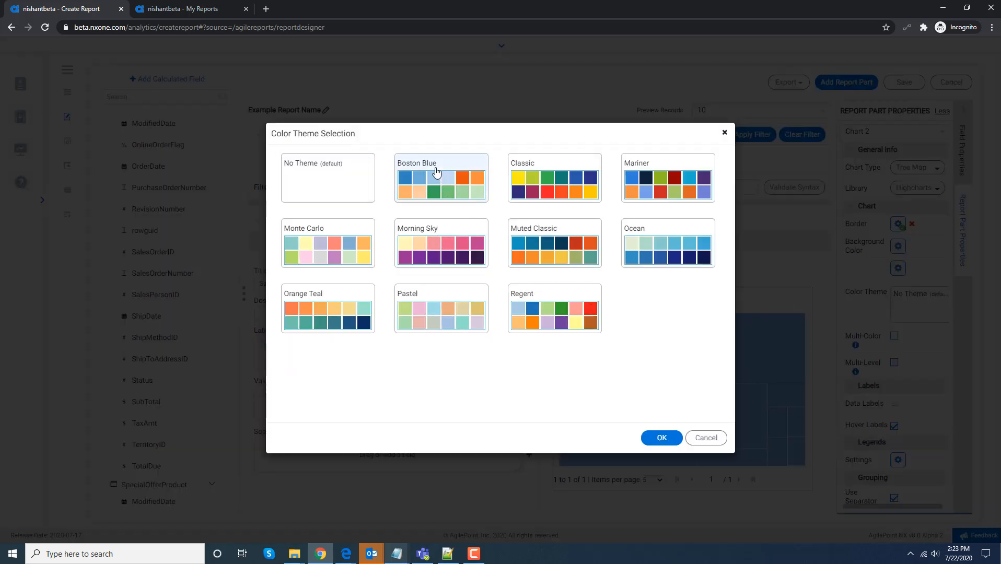
{"action": "left_click", "coordinate": [661, 438]}
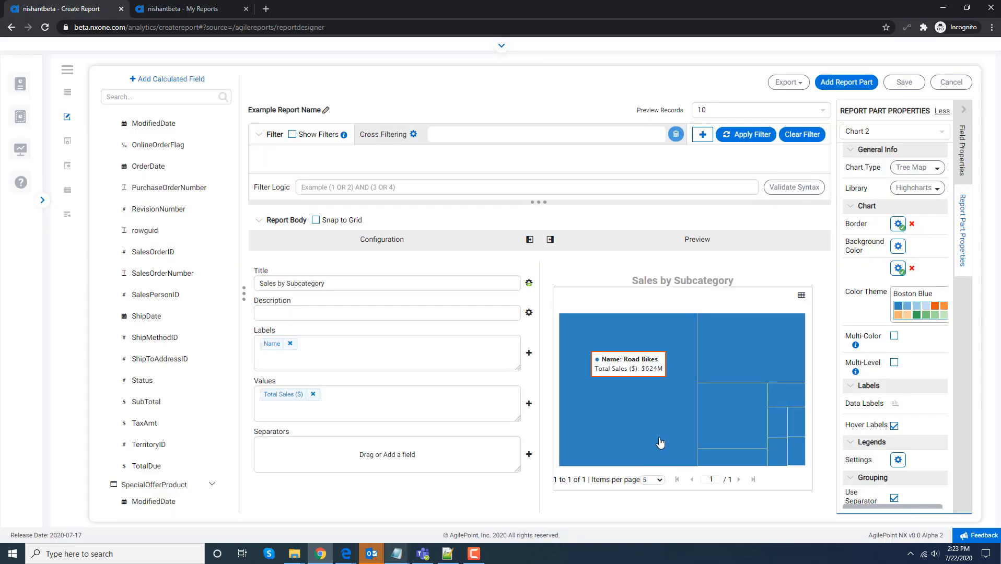
{"action": "left_click", "coordinate": [894, 336]}
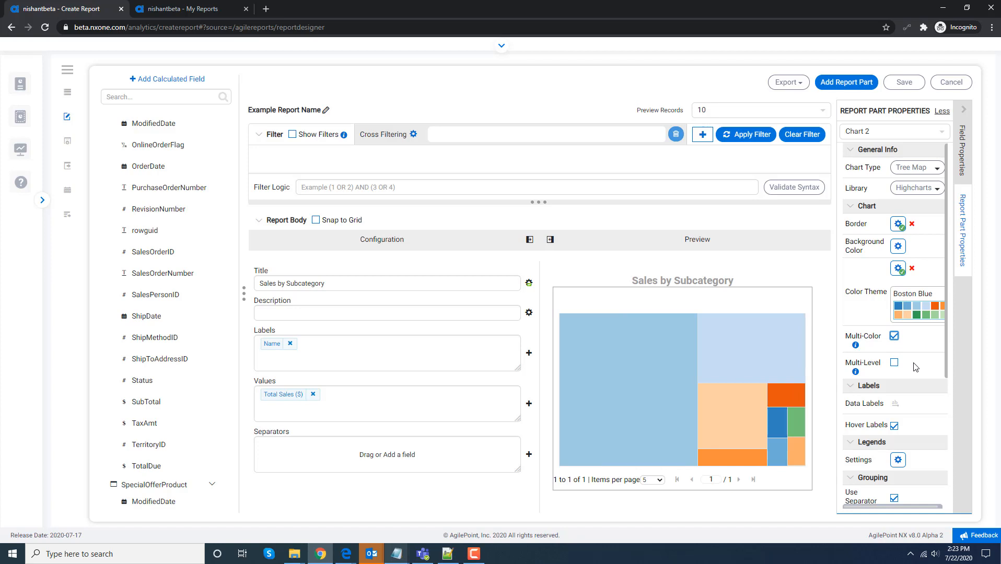
Step: Show both value labels and slice labels on the tree map
{"action": "left_click_drag", "start_coordinate": [945, 368], "coordinate": [952, 437]}
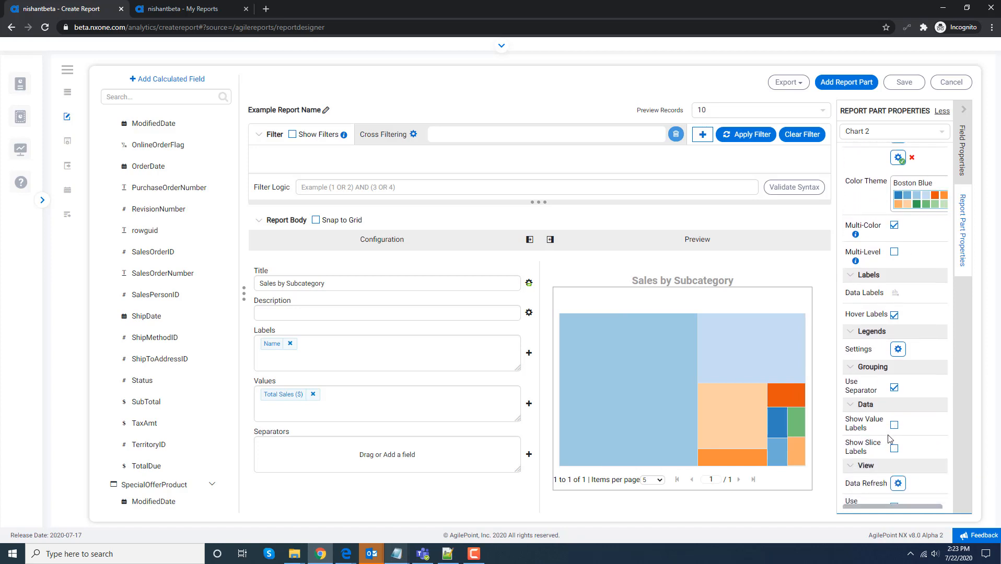
{"action": "left_click", "coordinate": [893, 425]}
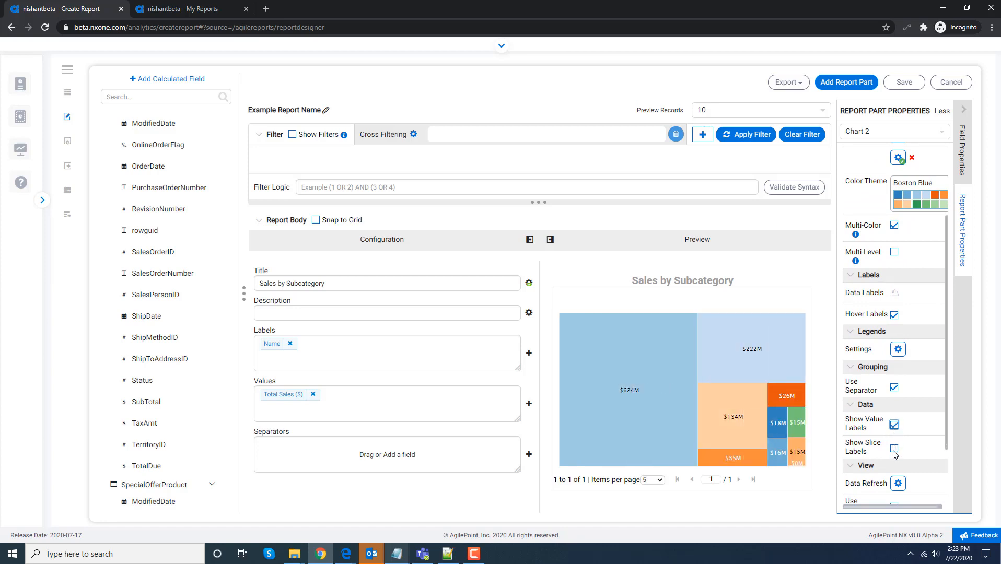
{"action": "left_click", "coordinate": [894, 449]}
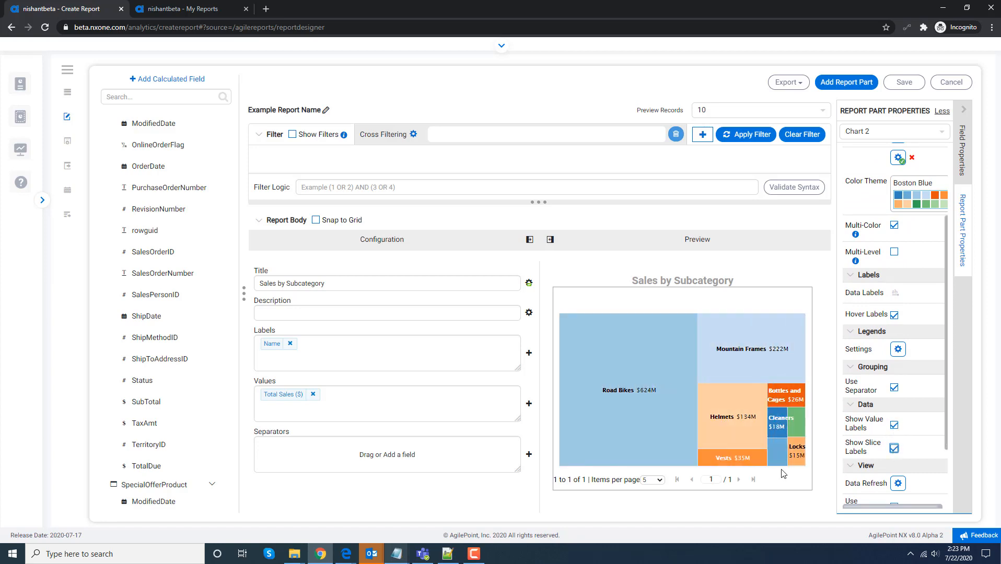
Step: Set the report's preview records to All and disable pagination for the tree map
{"action": "mouse_move", "coordinate": [801, 390]}
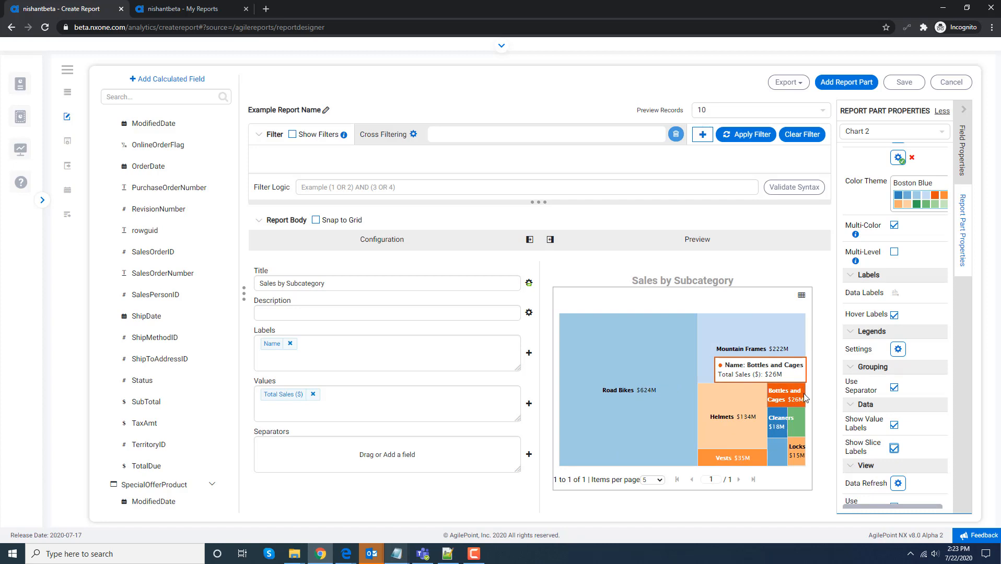
{"action": "left_click", "coordinate": [761, 114]}
{"action": "left_click", "coordinate": [734, 192]}
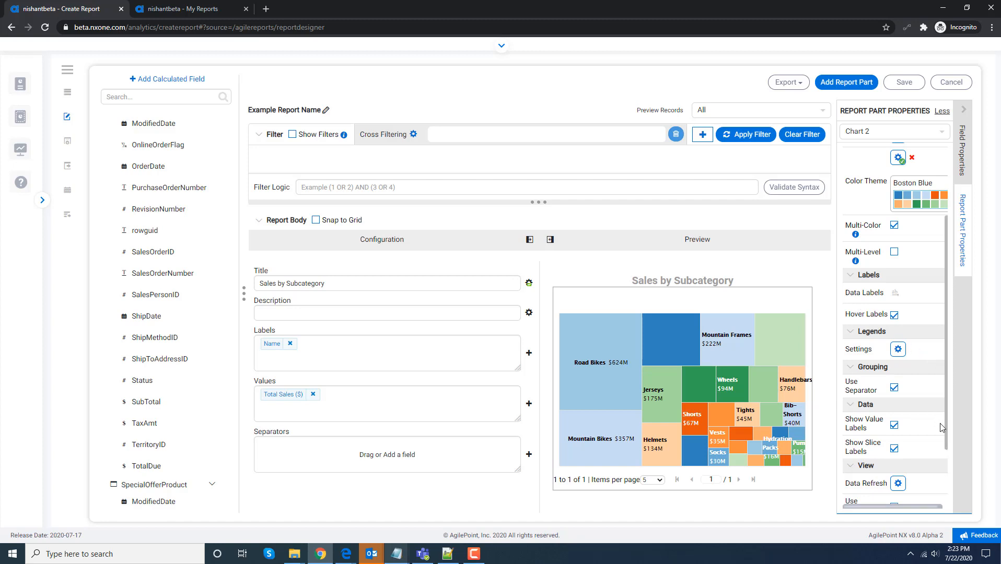
{"action": "left_click_drag", "start_coordinate": [947, 433], "coordinate": [945, 476]}
{"action": "left_click", "coordinate": [893, 443]}
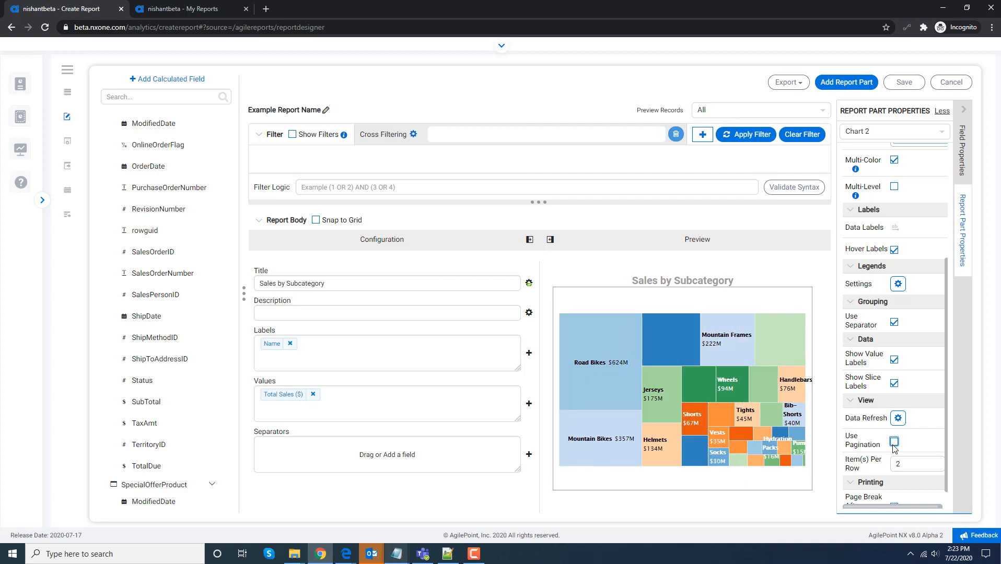
Step: Flip the tree map from configuration to its report view and narrow it to about half the report width, beside the yearly sales chart
{"action": "mouse_move", "coordinate": [738, 241]}
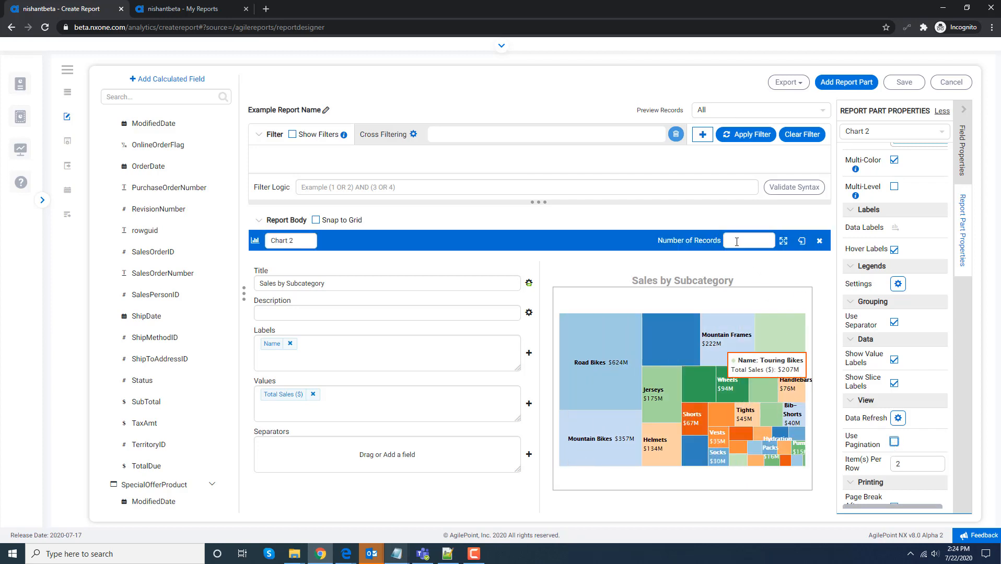
{"action": "left_click", "coordinate": [802, 241]}
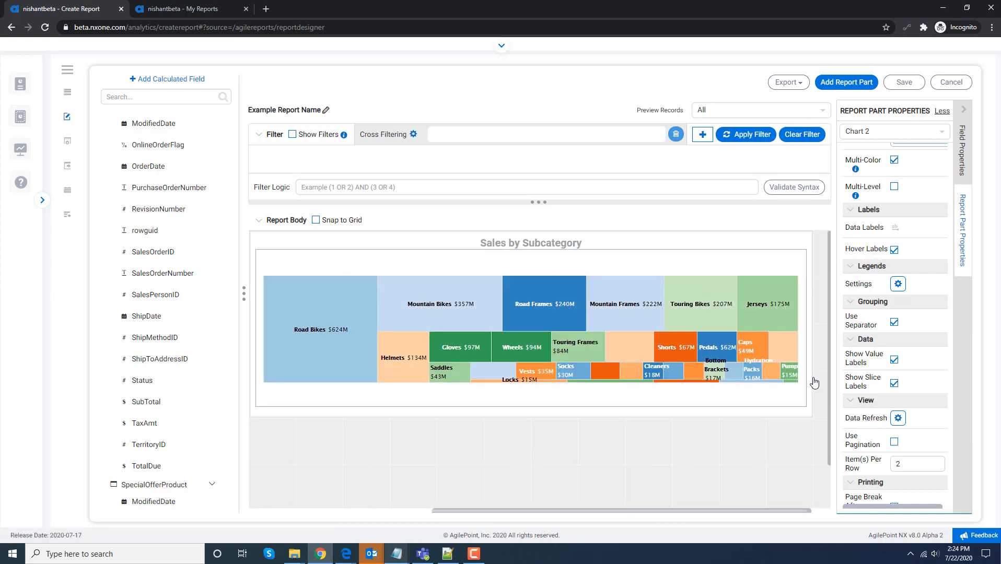
{"action": "left_click_drag", "start_coordinate": [811, 328], "coordinate": [513, 353]}
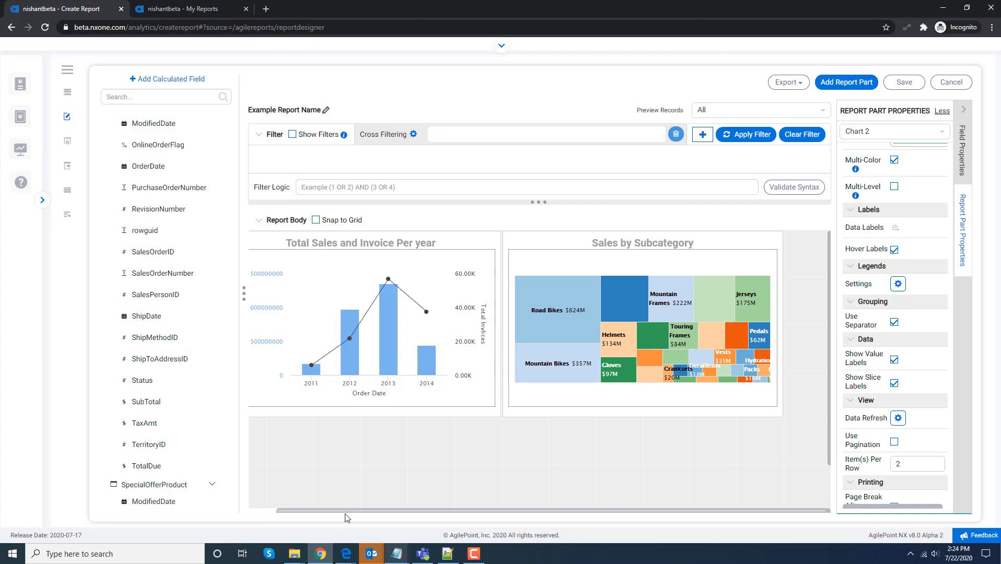
{"action": "left_click_drag", "start_coordinate": [345, 511], "coordinate": [317, 512]}
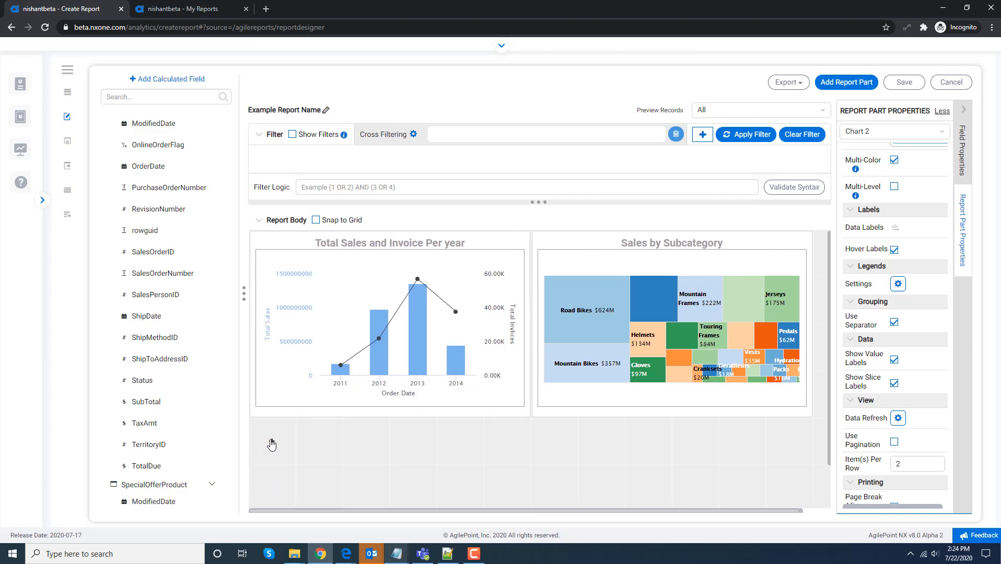
Step: Add a Grid report part below the two charts and set its grid style to Pivot
{"action": "left_click", "coordinate": [271, 444]}
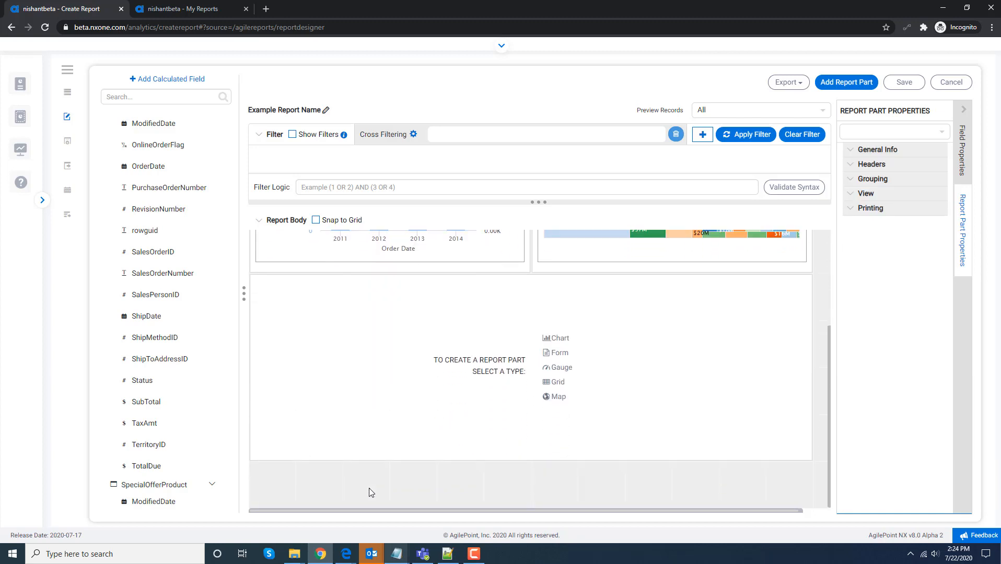
{"action": "left_click", "coordinate": [557, 382]}
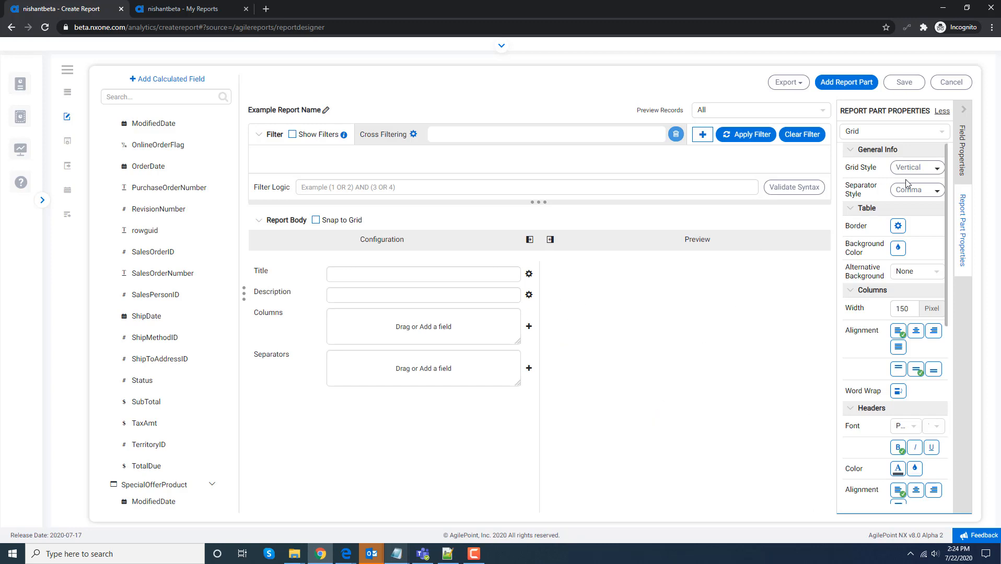
{"action": "left_click", "coordinate": [921, 174]}
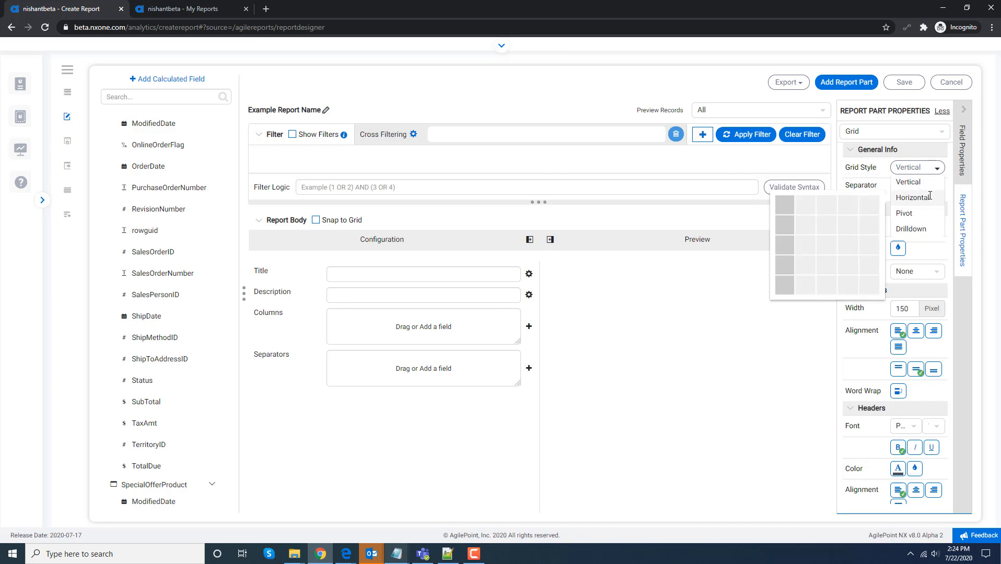
{"action": "left_click", "coordinate": [904, 213]}
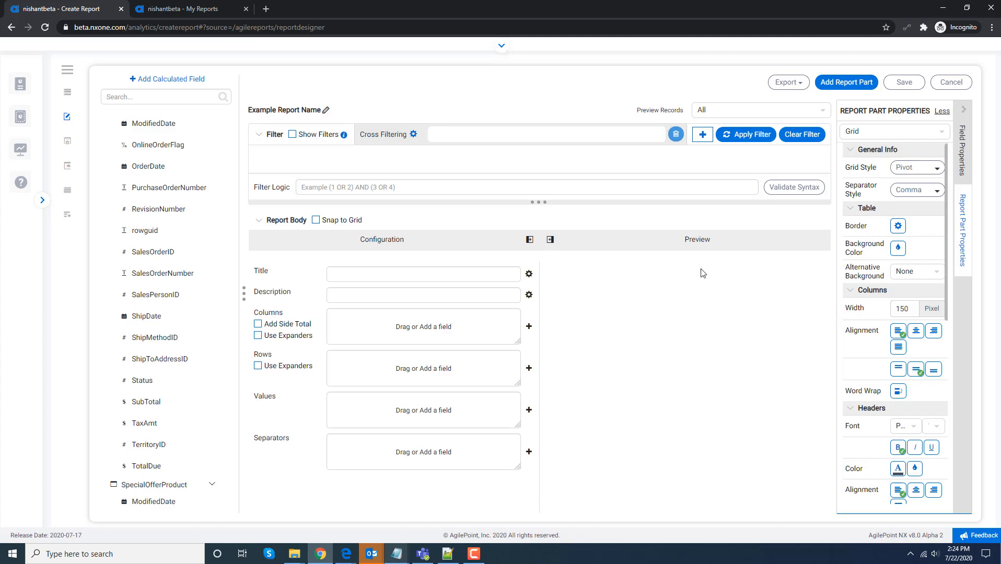
Step: Copy "Total Sales by Category" from the Notepad notes into the pivot grid's title
{"action": "key", "text": "alt+Tab"}
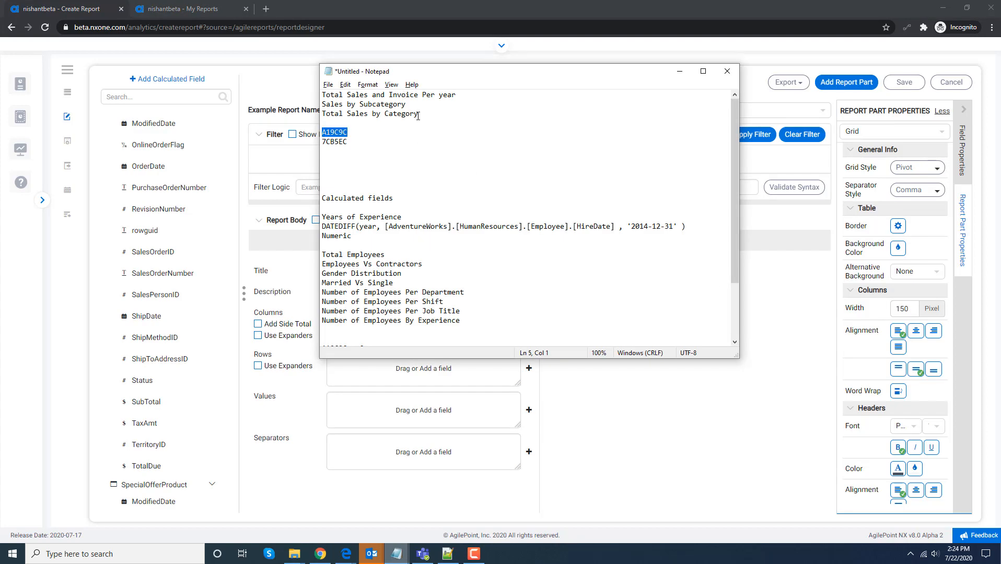
{"action": "left_click_drag", "start_coordinate": [420, 113], "coordinate": [321, 116]}
{"action": "key", "text": "ctrl+c"}
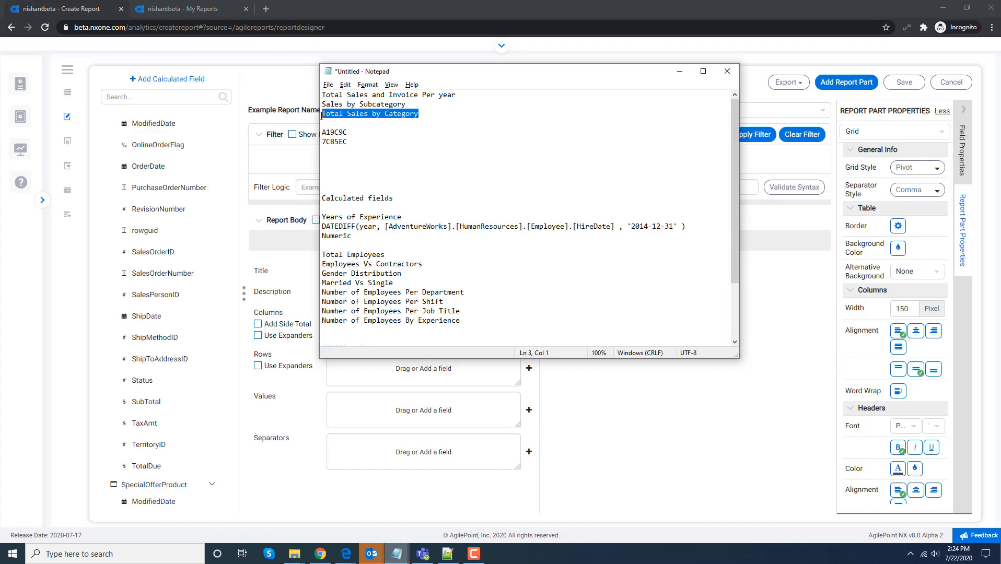
{"action": "key", "text": "alt+Tab"}
{"action": "left_click", "coordinate": [362, 275]}
{"action": "key", "text": "ctrl+v"}
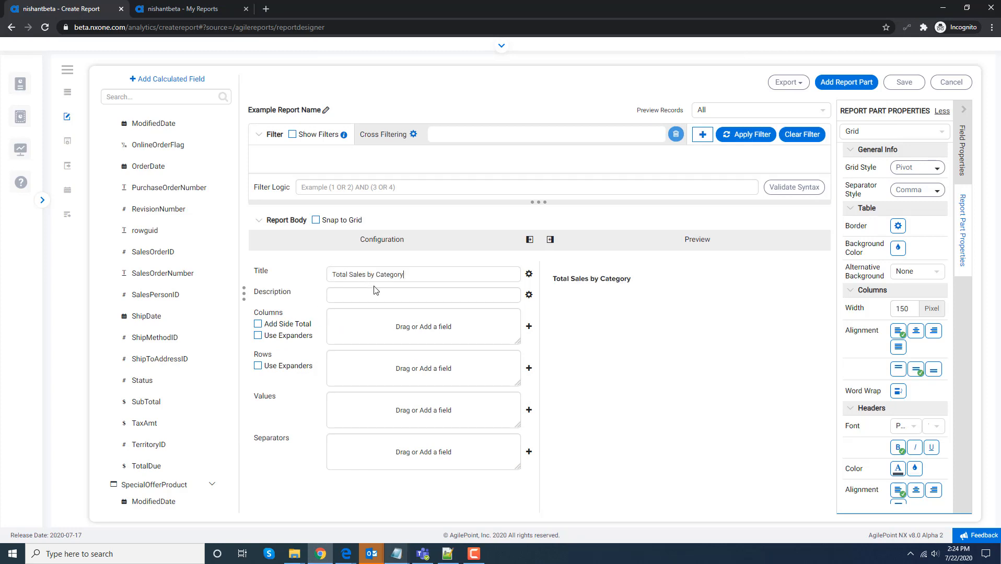
Step: Set the pivot grid title's font to Roboto at size 20
{"action": "left_click", "coordinate": [529, 275]}
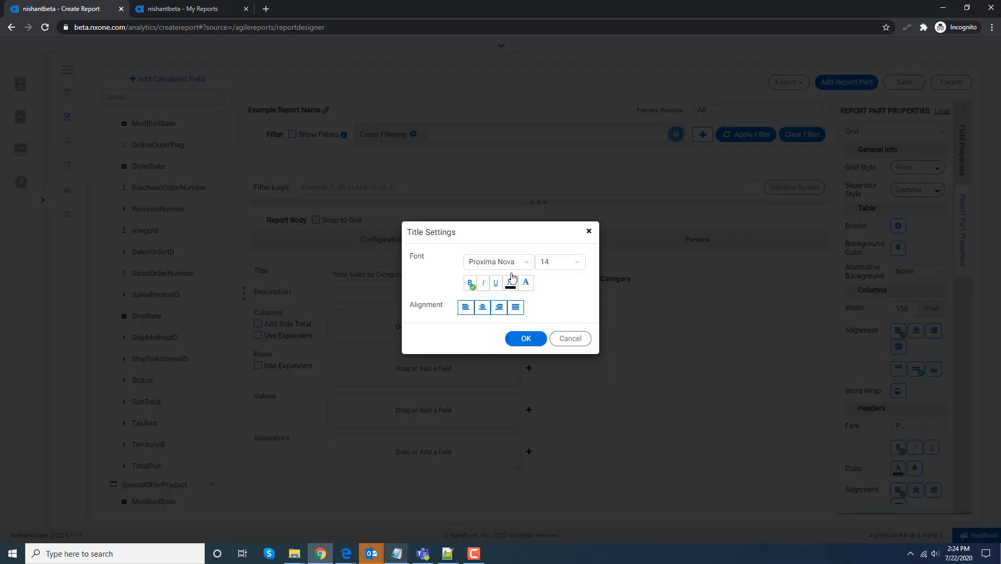
{"action": "left_click", "coordinate": [503, 263]}
{"action": "left_click", "coordinate": [501, 292]}
{"action": "left_click", "coordinate": [558, 263]}
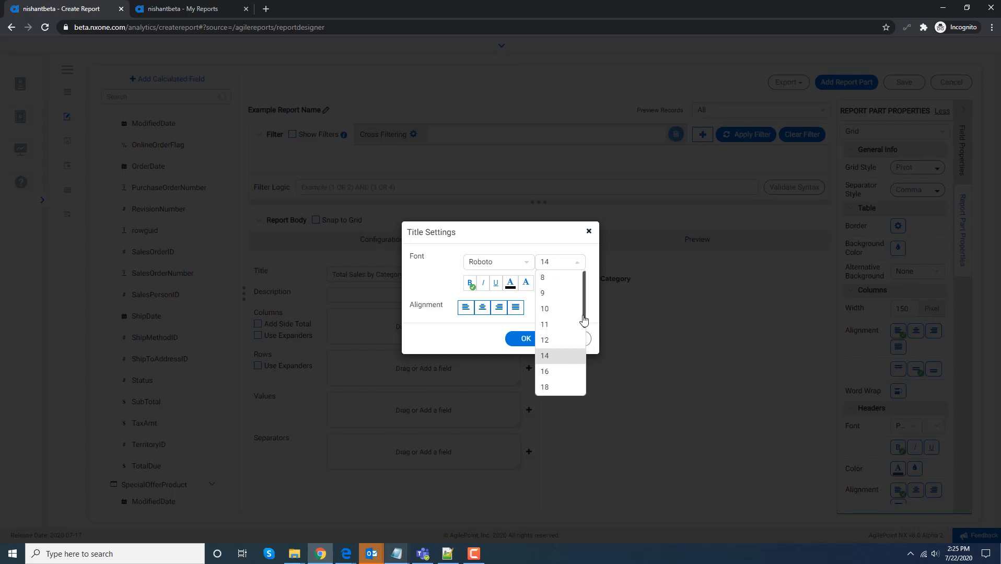
{"action": "left_click_drag", "start_coordinate": [585, 330], "coordinate": [585, 346]}
{"action": "left_click", "coordinate": [558, 353]}
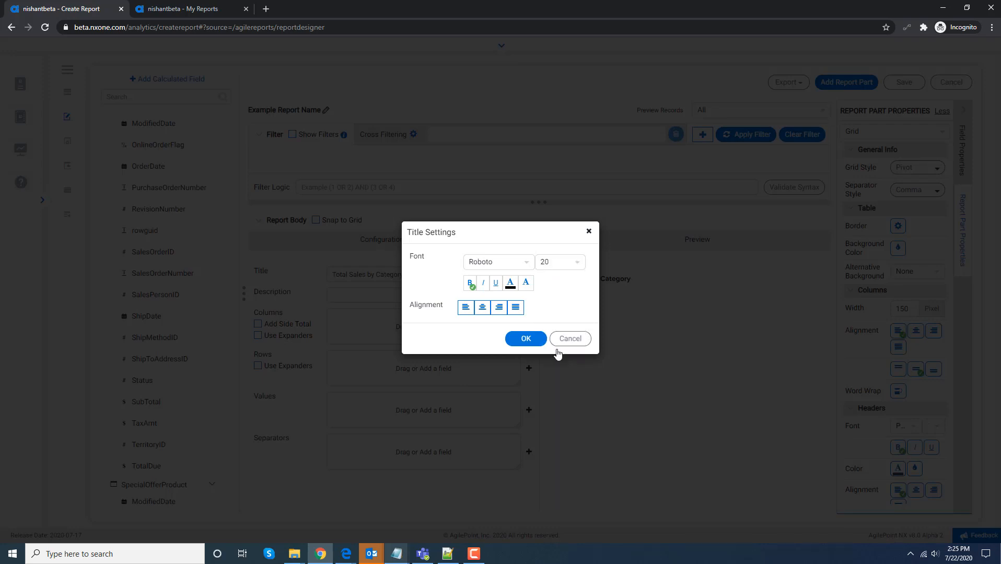
Step: Copy colour code A19C9C from the Notepad notes into the grid title's text colour and centre the title
{"action": "key", "text": "alt+Tab"}
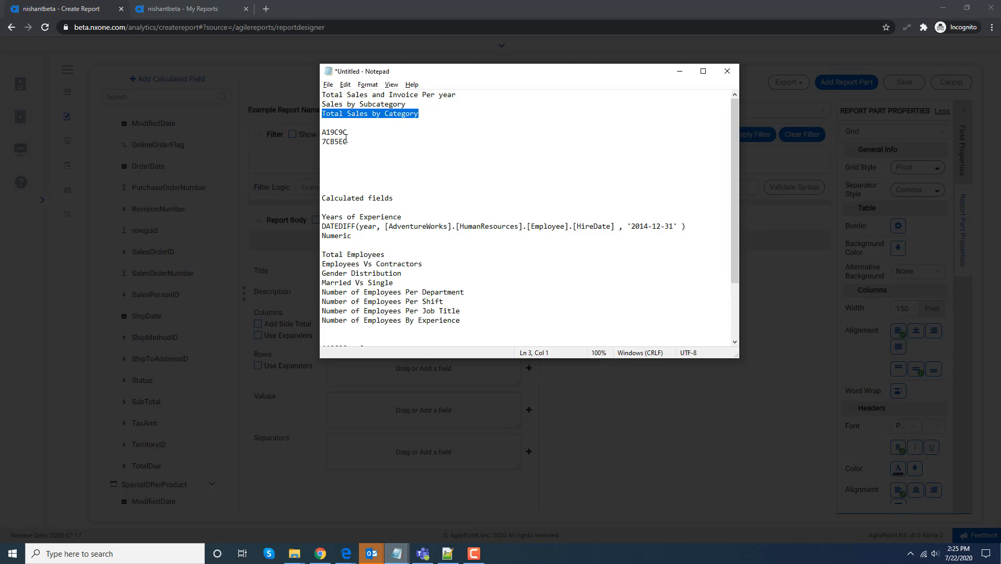
{"action": "left_click_drag", "start_coordinate": [347, 135], "coordinate": [321, 131]}
{"action": "key", "text": "ctrl+c"}
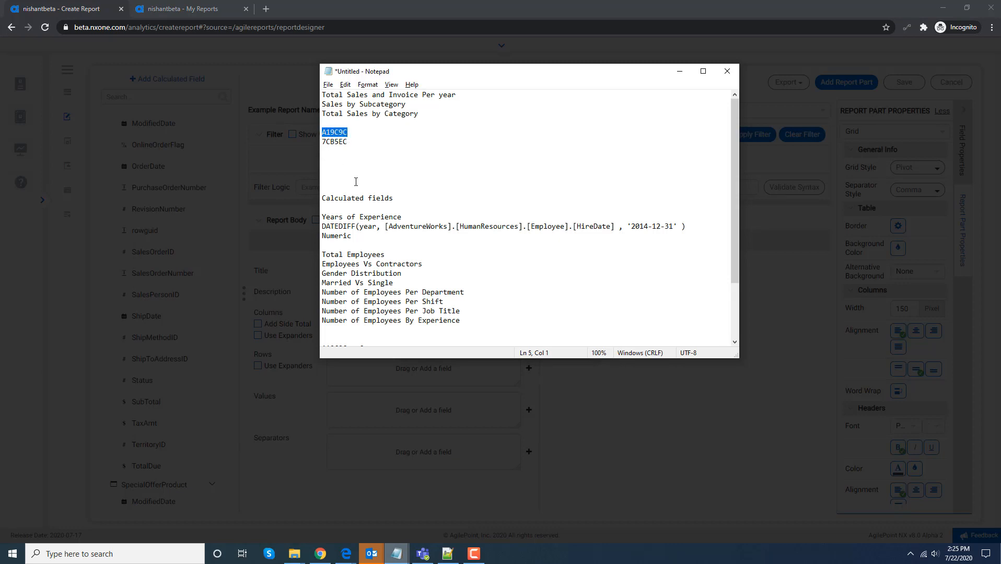
{"action": "key", "text": "alt+Tab"}
{"action": "left_click", "coordinate": [510, 283]}
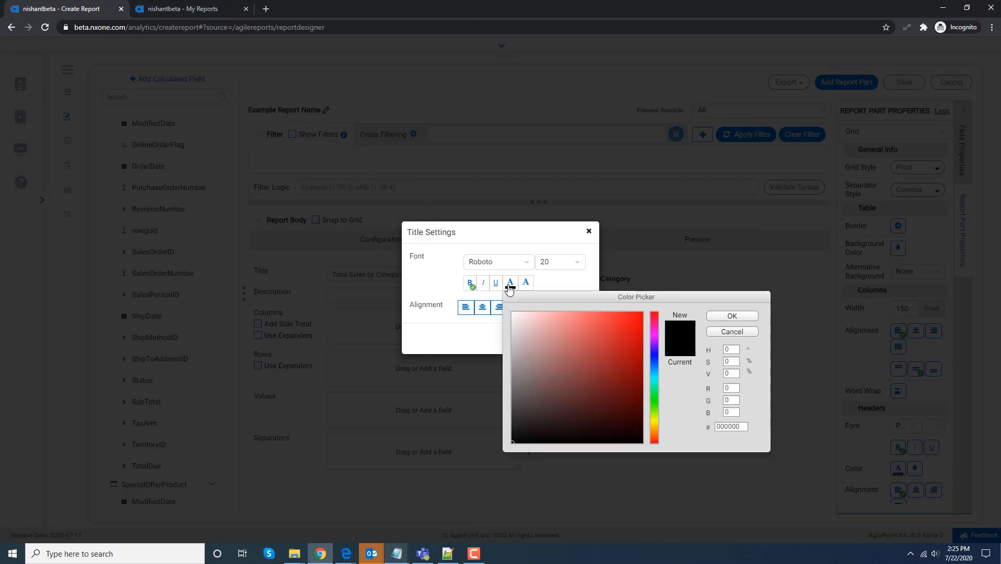
{"action": "double_click", "coordinate": [731, 427]}
{"action": "key", "text": "ctrl+v"}
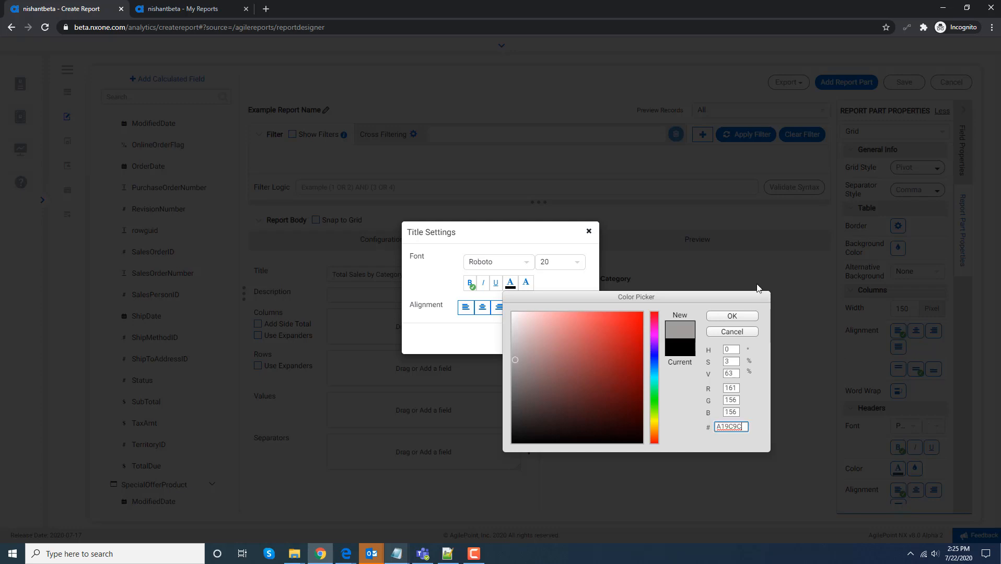
{"action": "left_click", "coordinate": [746, 317]}
{"action": "left_click", "coordinate": [482, 308]}
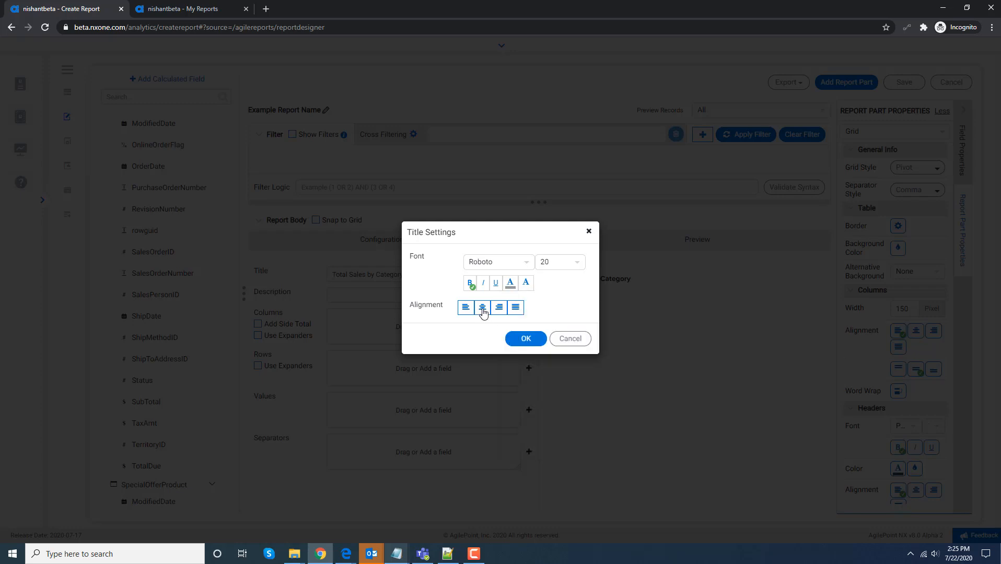
{"action": "left_click", "coordinate": [526, 339]}
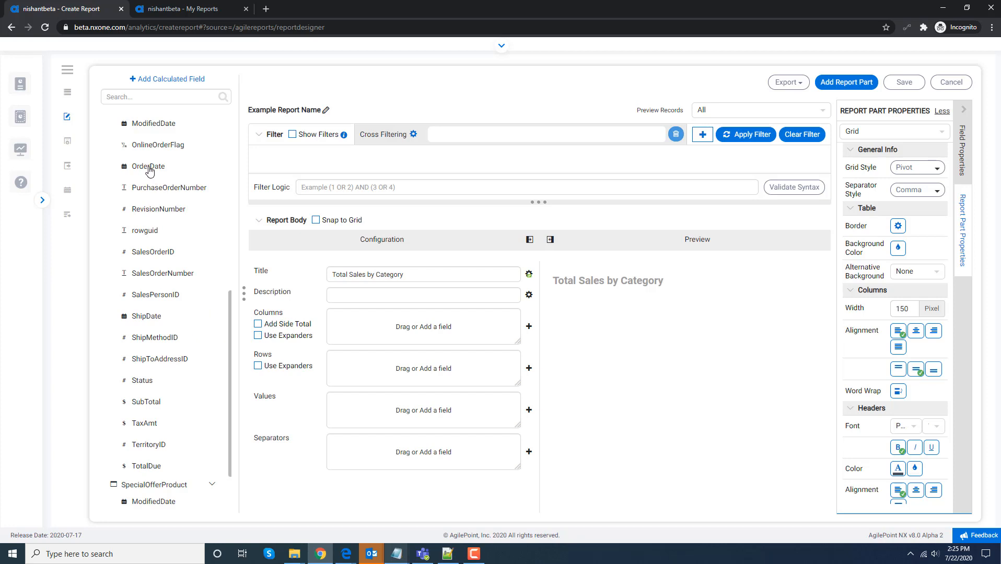
Step: Add OrderDate to the pivot's Columns with alias "Order Date", grouped by Year, and ProductCategory's Name to its Rows
{"action": "left_click_drag", "start_coordinate": [147, 167], "coordinate": [386, 327]}
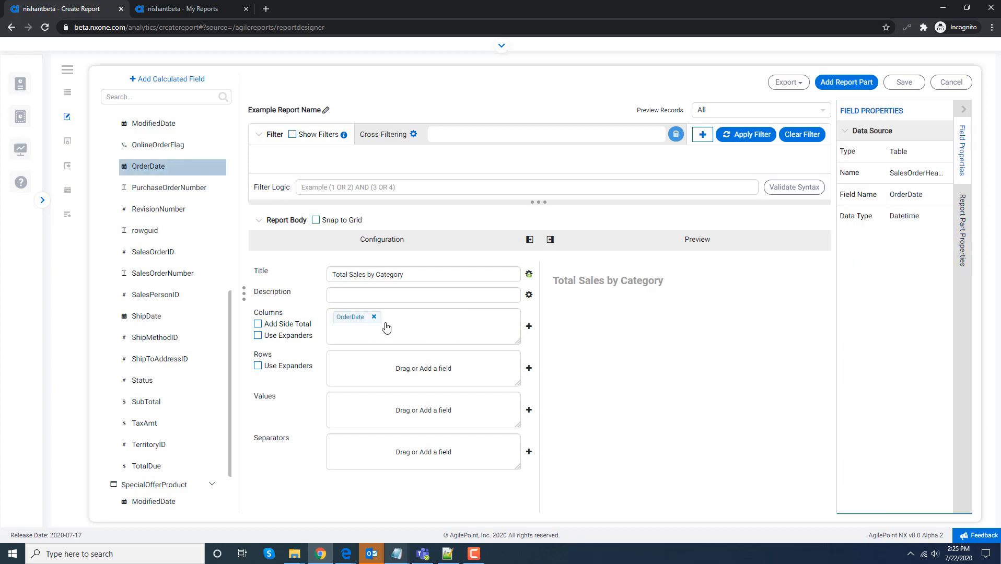
{"action": "left_click", "coordinate": [344, 320]}
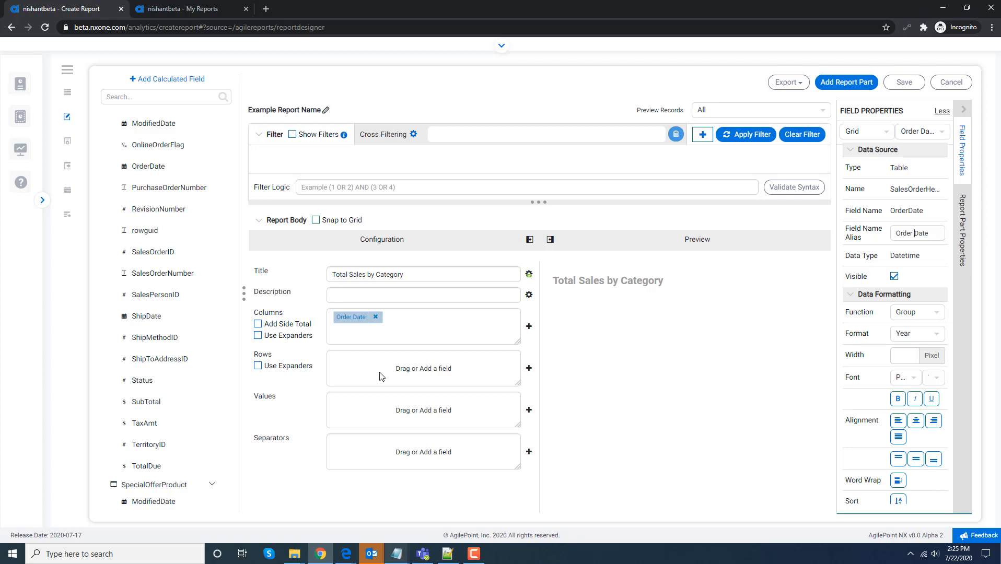
{"action": "left_click_drag", "start_coordinate": [226, 327], "coordinate": [223, 203]}
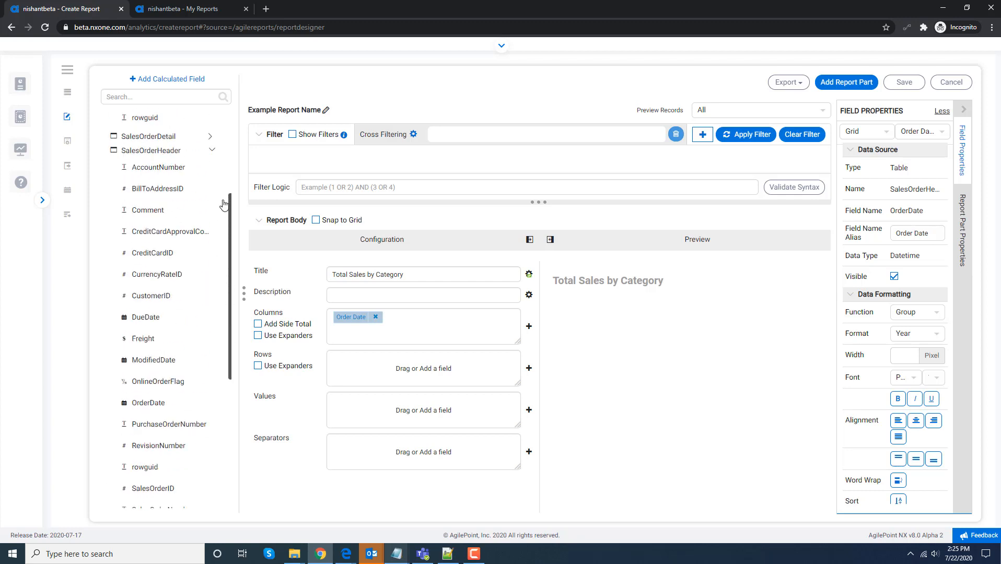
{"action": "scroll", "coordinate": [223, 203], "scroll_direction": "up", "scroll_amount": 3}
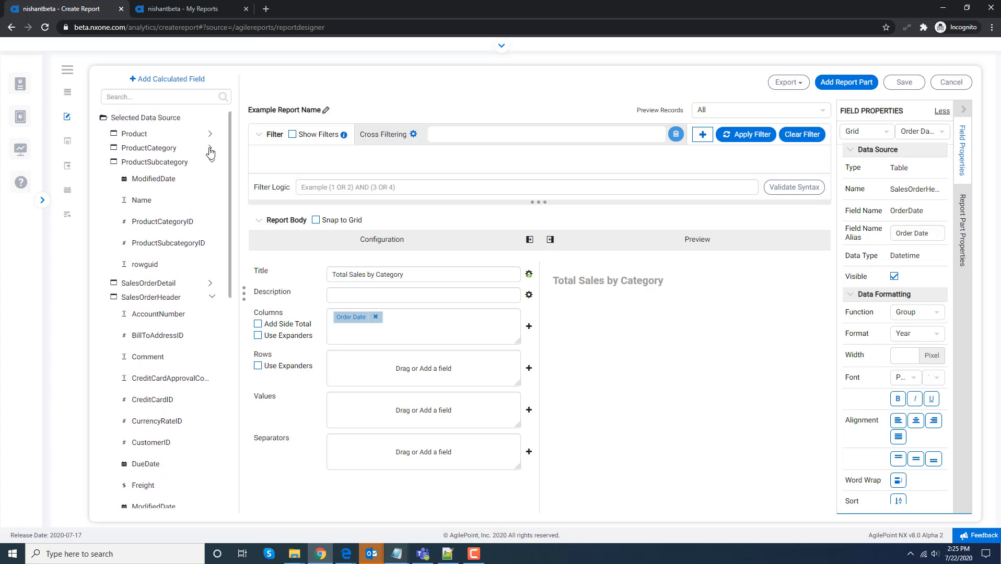
{"action": "left_click", "coordinate": [210, 149]}
{"action": "left_click_drag", "start_coordinate": [144, 189], "coordinate": [389, 370]}
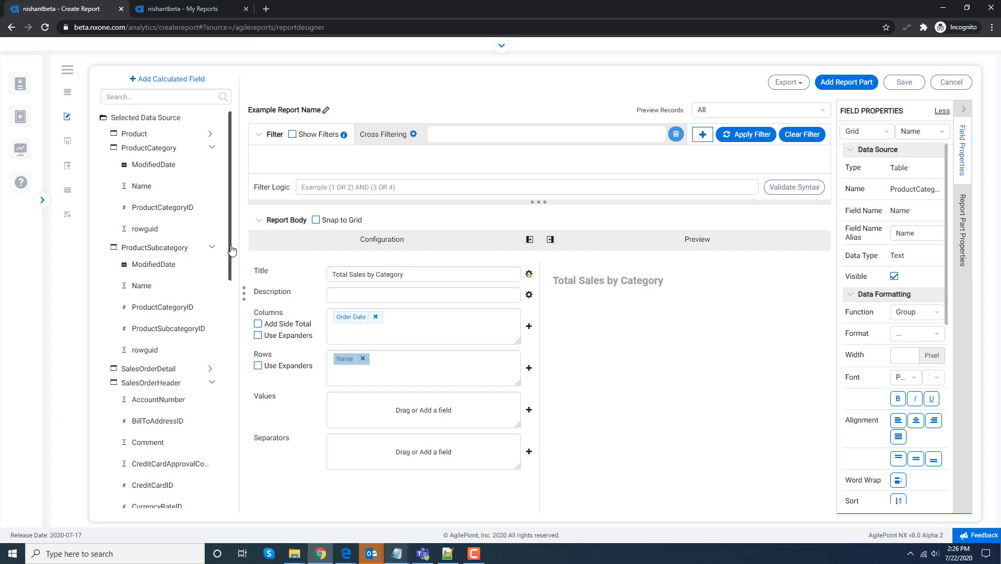
Step: Add SalesOrderHeader's TotalDue to the pivot's Values and format it as $1M
{"action": "left_click_drag", "start_coordinate": [231, 255], "coordinate": [240, 481]}
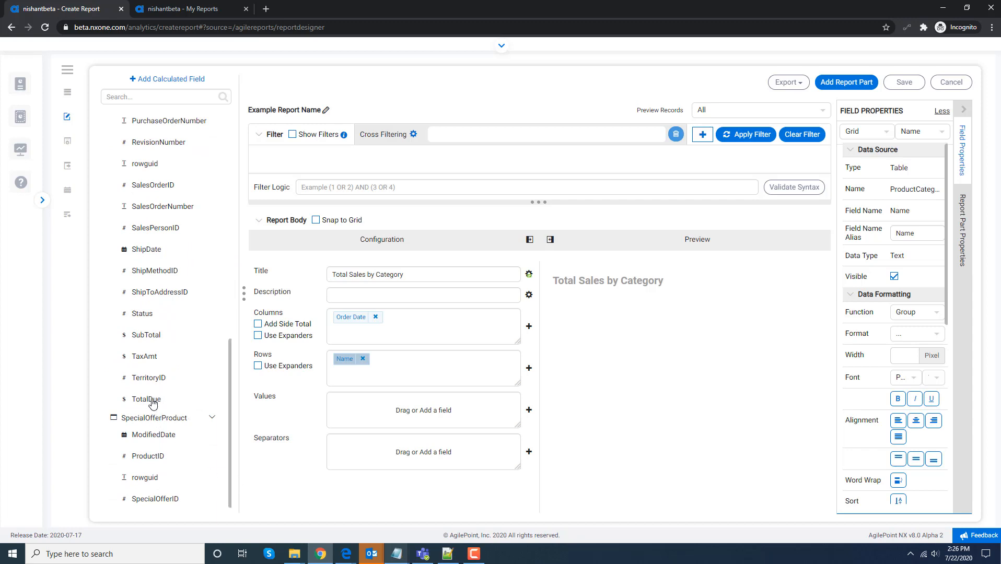
{"action": "left_click_drag", "start_coordinate": [152, 403], "coordinate": [369, 406]}
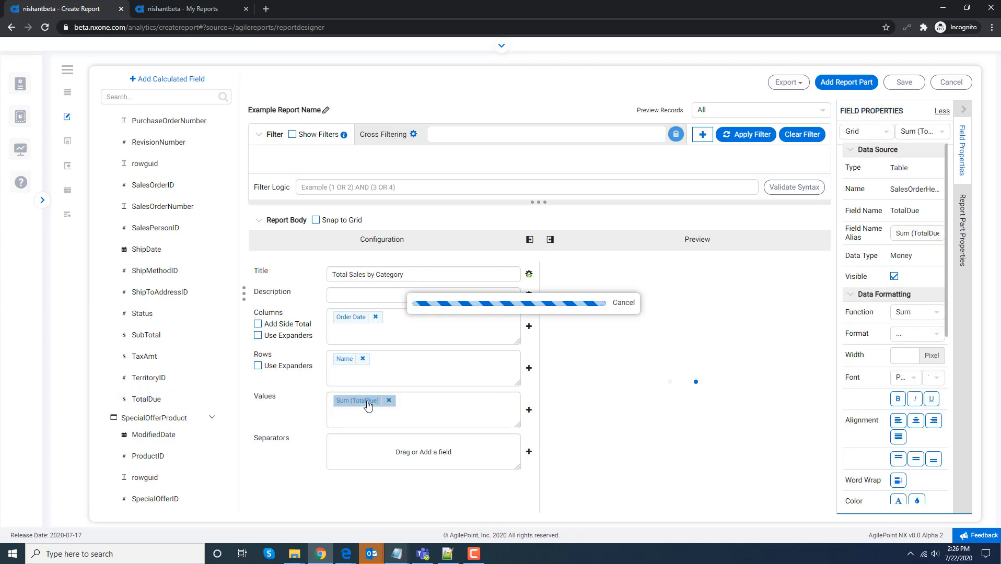
{"action": "left_click", "coordinate": [935, 335]}
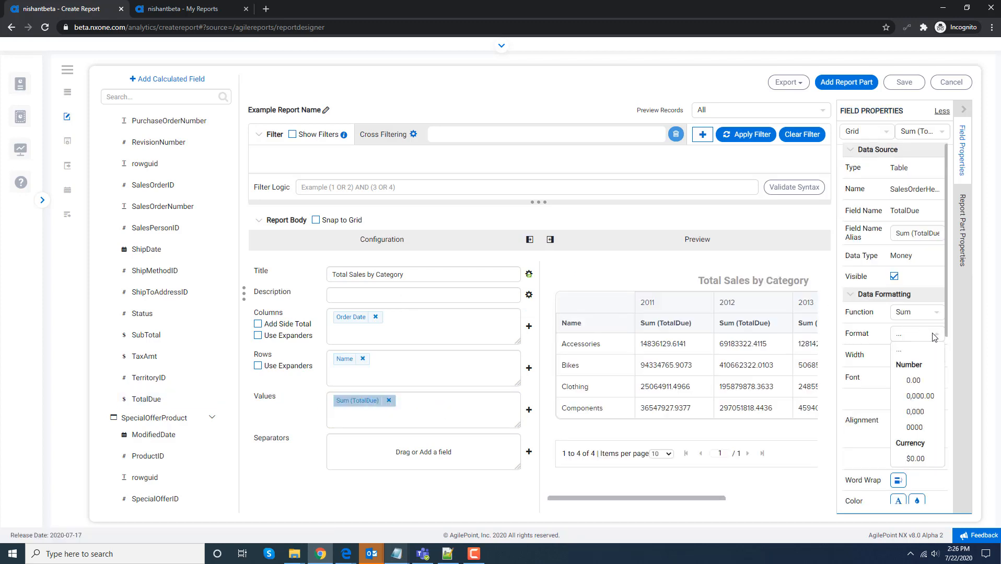
{"action": "left_click_drag", "start_coordinate": [942, 354], "coordinate": [946, 395]}
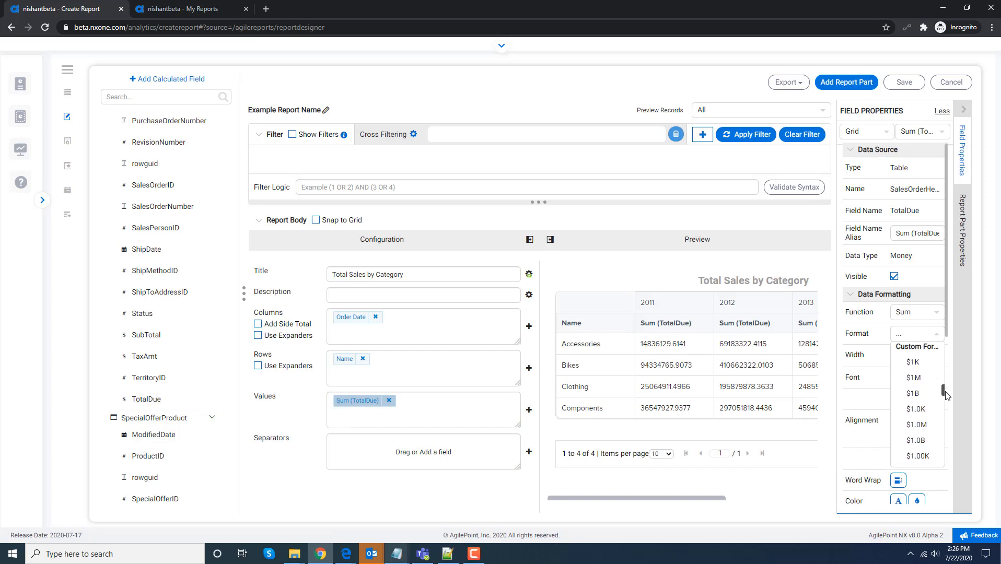
{"action": "left_click", "coordinate": [919, 383]}
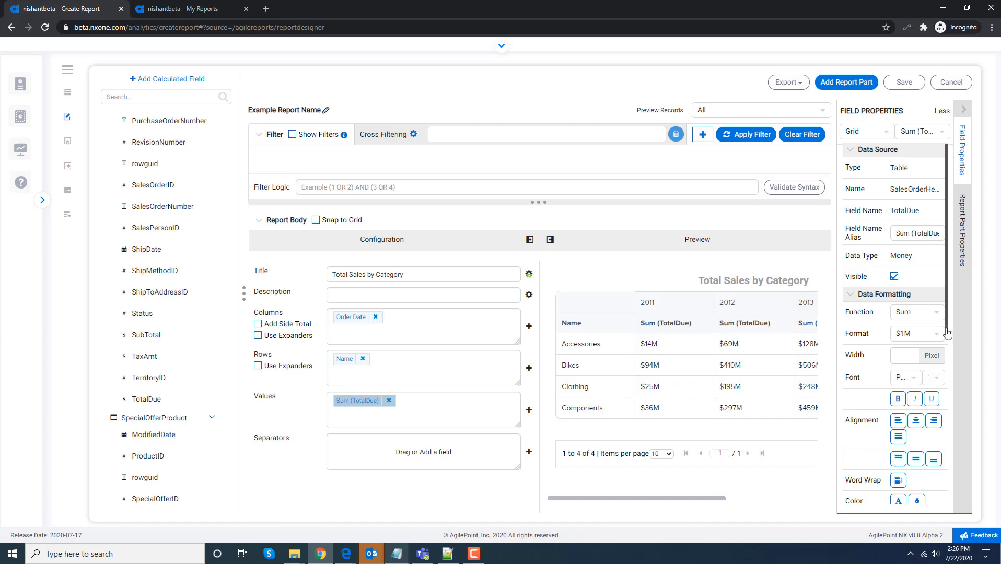
Step: Add a text colour setting covering All Values to the summed TotalDue field
{"action": "left_click_drag", "start_coordinate": [948, 332], "coordinate": [953, 394]}
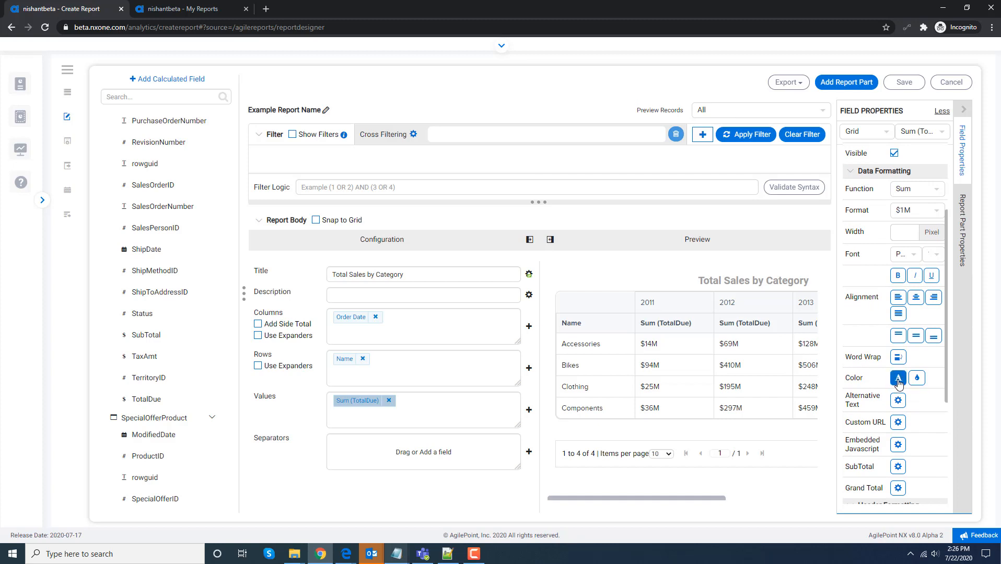
{"action": "left_click", "coordinate": [898, 381]}
{"action": "left_click", "coordinate": [648, 279]}
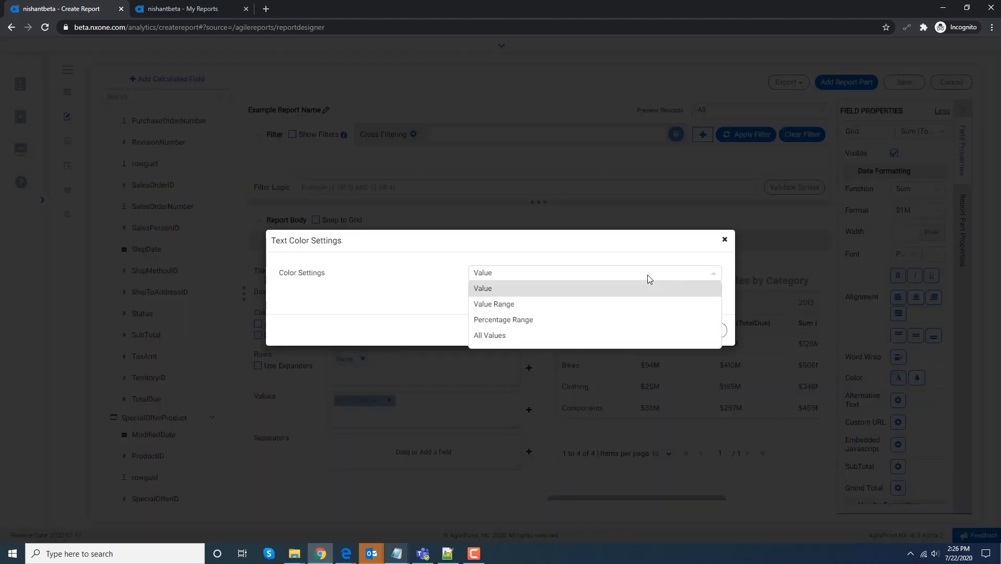
{"action": "left_click", "coordinate": [627, 338]}
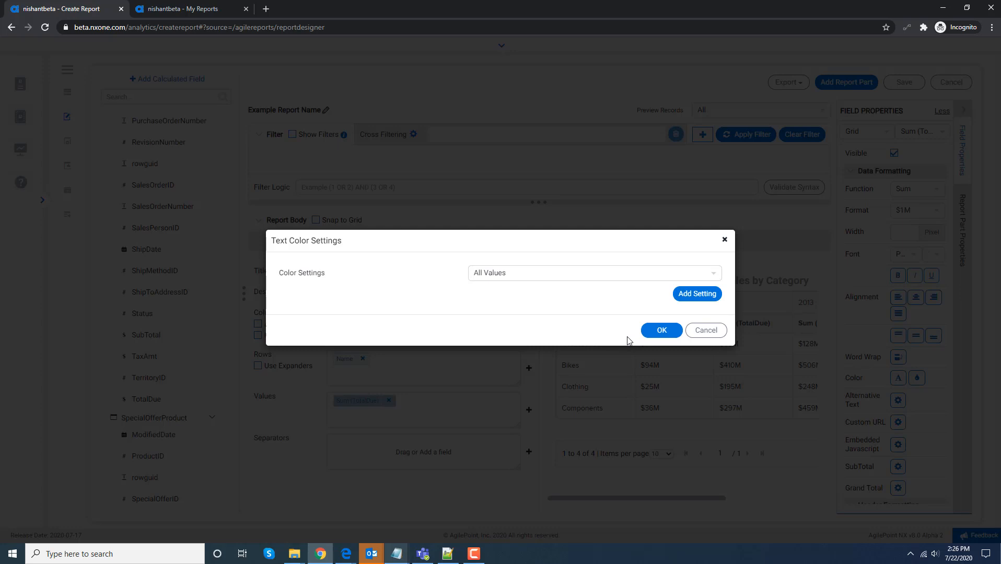
{"action": "left_click", "coordinate": [702, 299]}
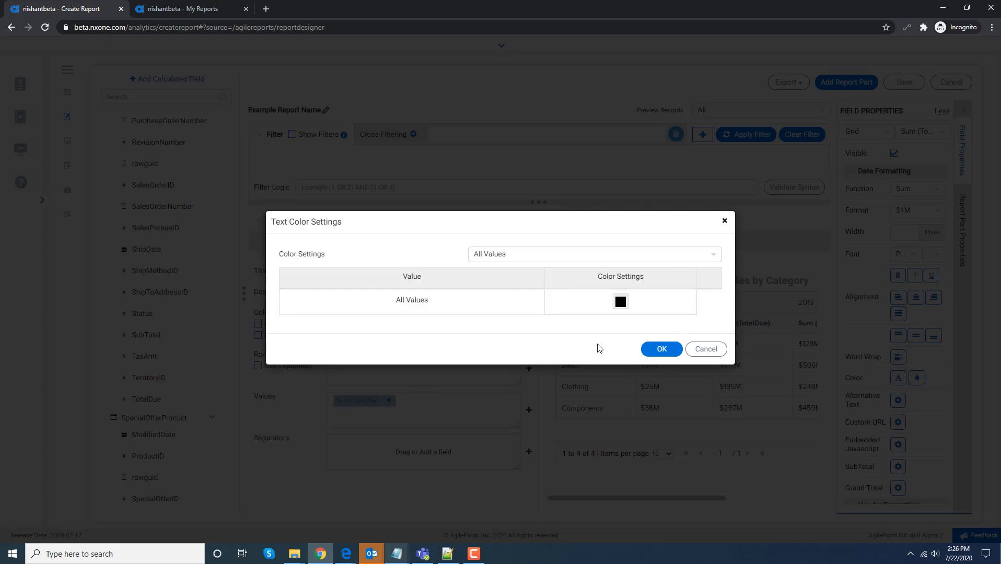
Step: Copy colour code 7CB5EC from the Notepad notes and apply it as the TotalDue text colour for all values
{"action": "key", "text": "alt+Tab"}
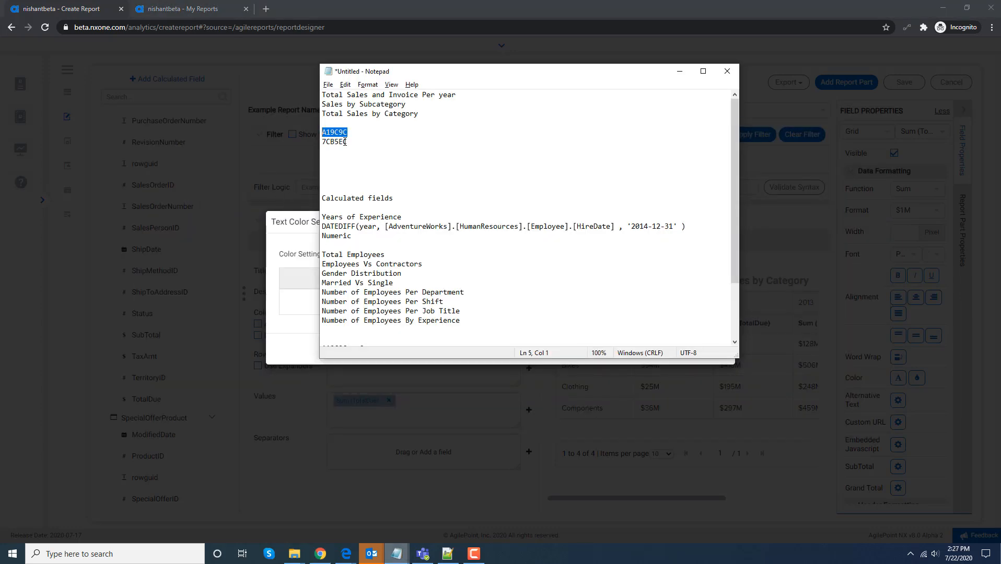
{"action": "left_click_drag", "start_coordinate": [348, 144], "coordinate": [329, 143]}
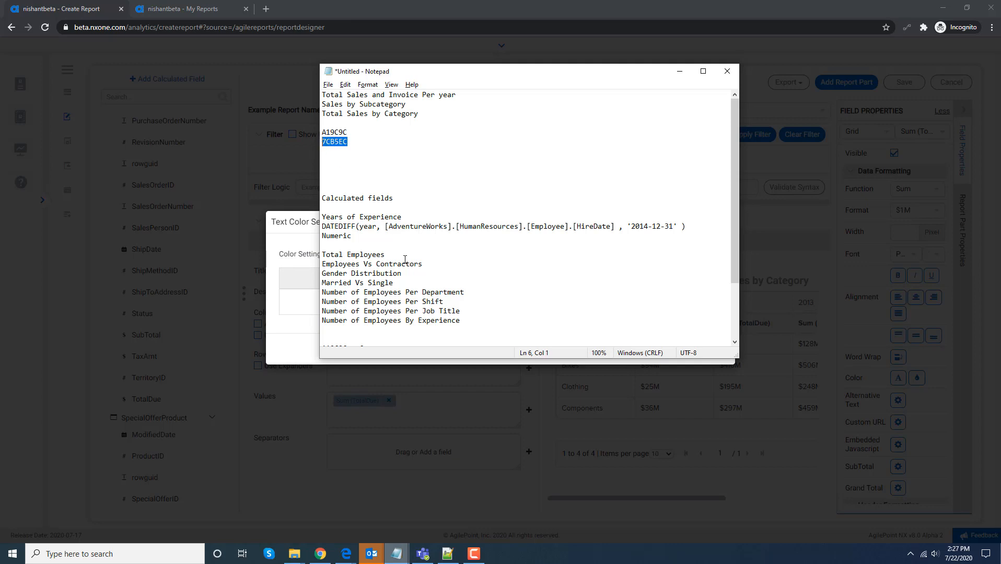
{"action": "key", "text": "alt+Tab"}
{"action": "left_click", "coordinate": [620, 302]}
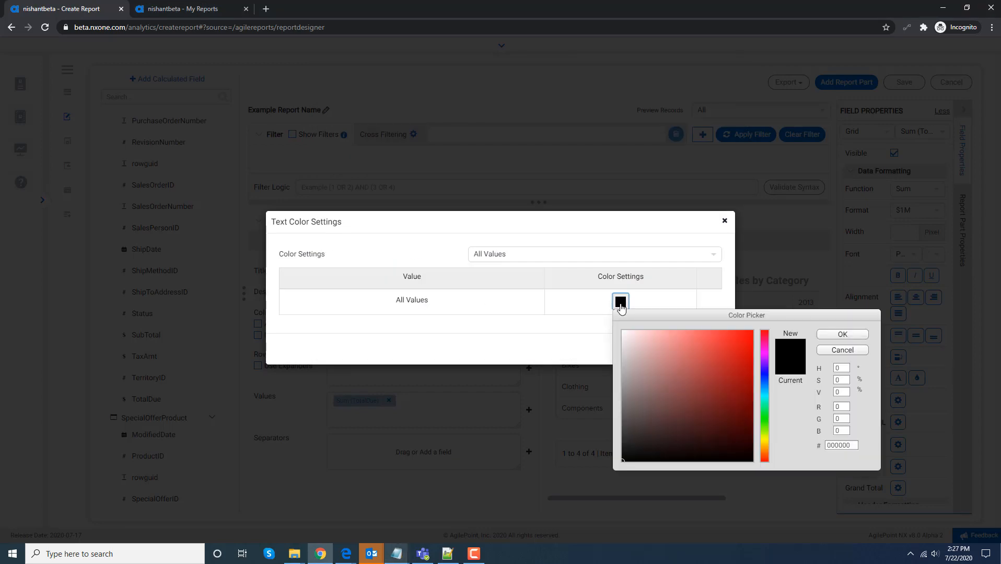
{"action": "double_click", "coordinate": [854, 448]}
{"action": "type", "text": "7CB5EC"}
{"action": "left_click", "coordinate": [841, 335]}
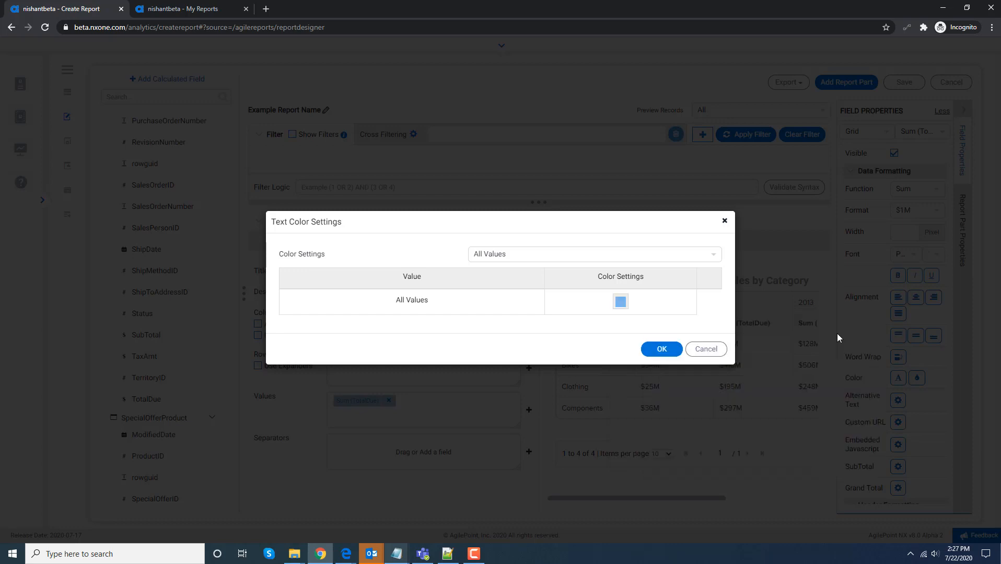
{"action": "left_click", "coordinate": [660, 349]}
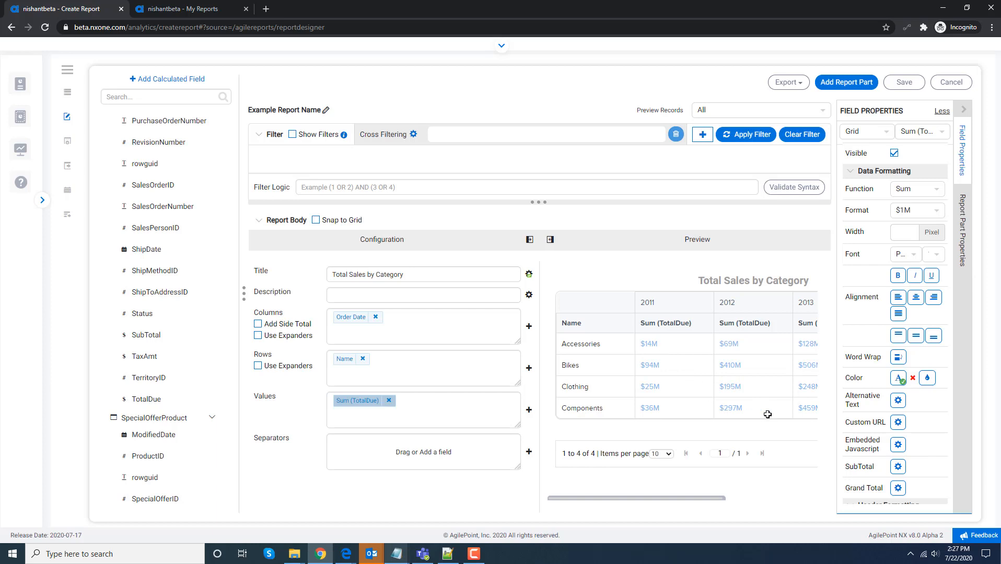
Step: Add a subtotal to the TotalDue field using the Sum function and the $1M format
{"action": "left_click", "coordinate": [898, 467]}
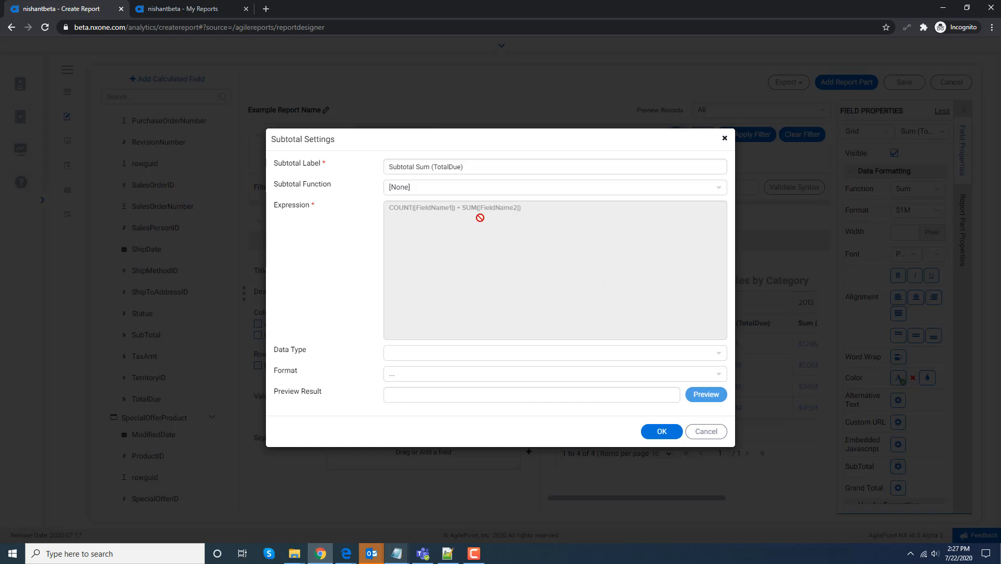
{"action": "left_click", "coordinate": [719, 189]}
{"action": "left_click", "coordinate": [605, 315]}
{"action": "left_click", "coordinate": [719, 376]}
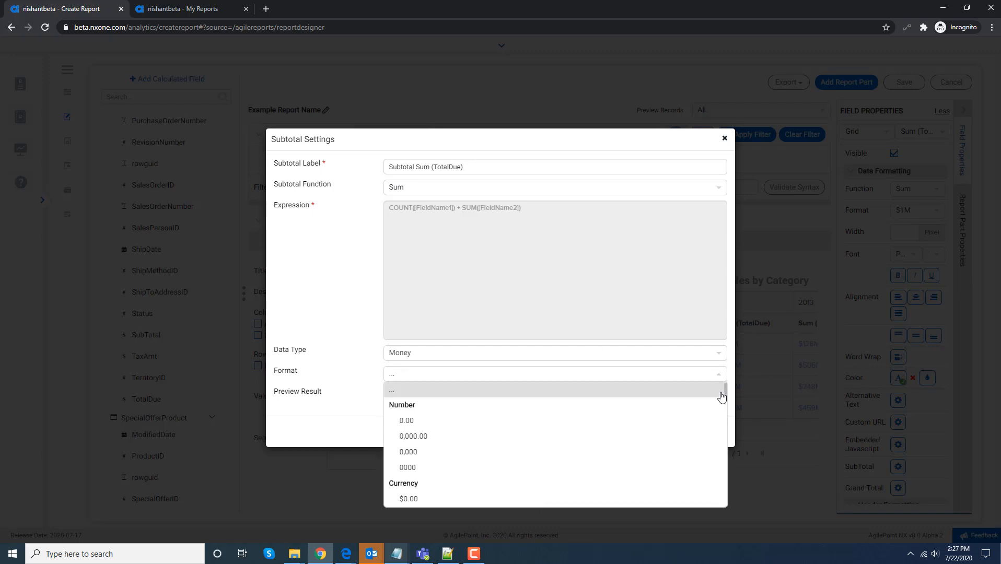
{"action": "left_click_drag", "start_coordinate": [726, 396], "coordinate": [726, 429]}
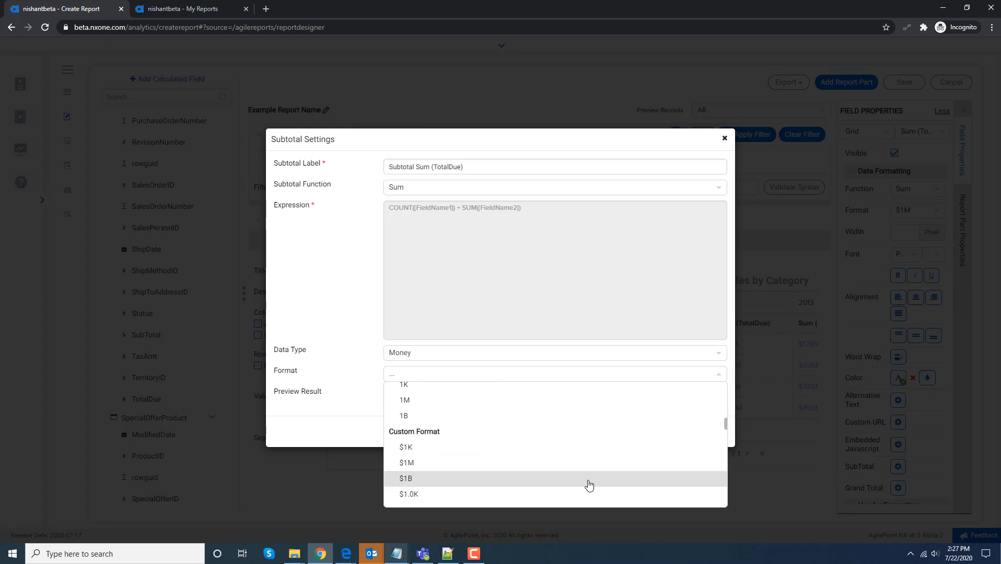
{"action": "left_click", "coordinate": [580, 463]}
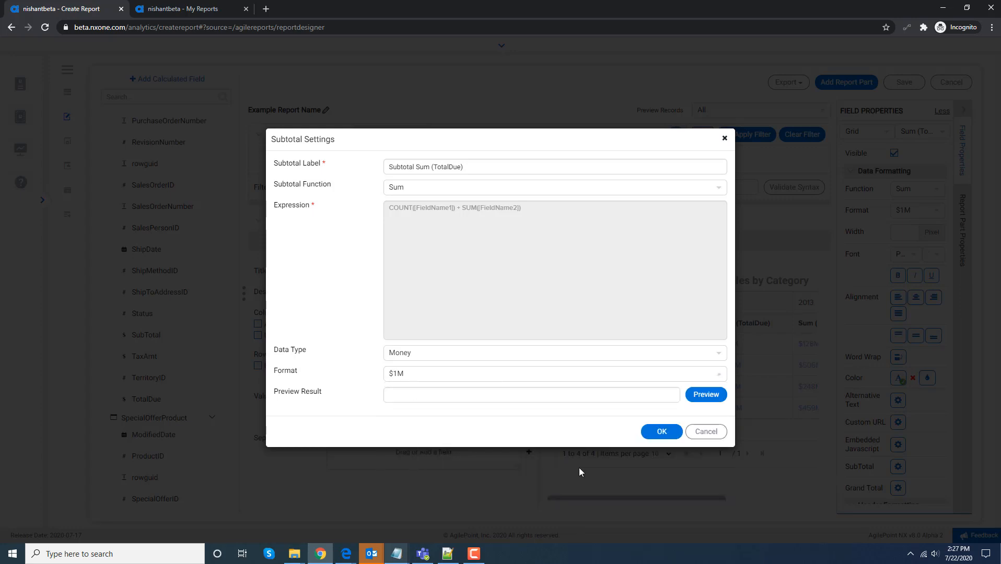
{"action": "left_click", "coordinate": [661, 432]}
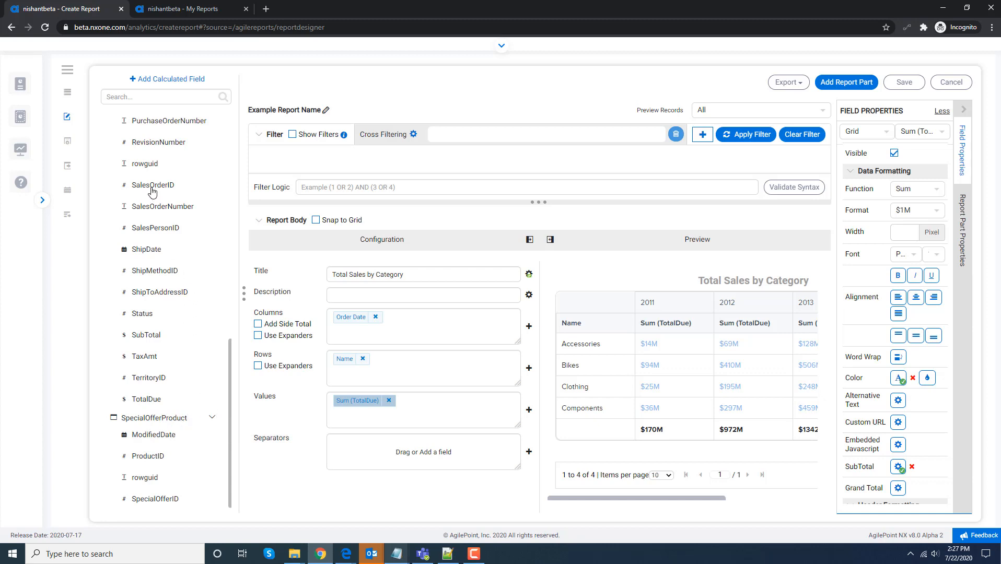
Step: Add SalesOrderID to the pivot's Values beside TotalDue and set its function to Count
{"action": "left_click_drag", "start_coordinate": [153, 185], "coordinate": [451, 403]}
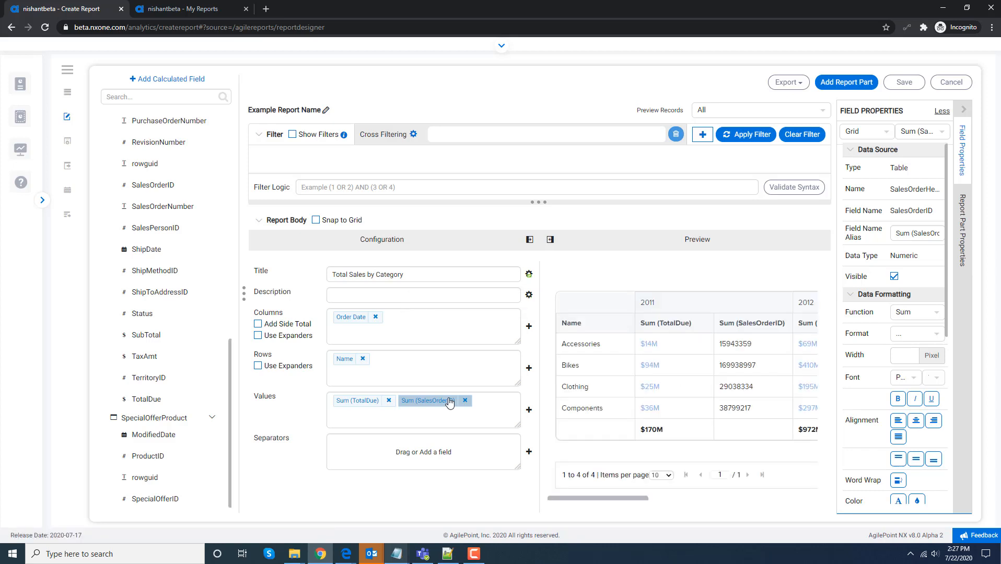
{"action": "left_click", "coordinate": [920, 315]}
{"action": "left_click", "coordinate": [918, 343]}
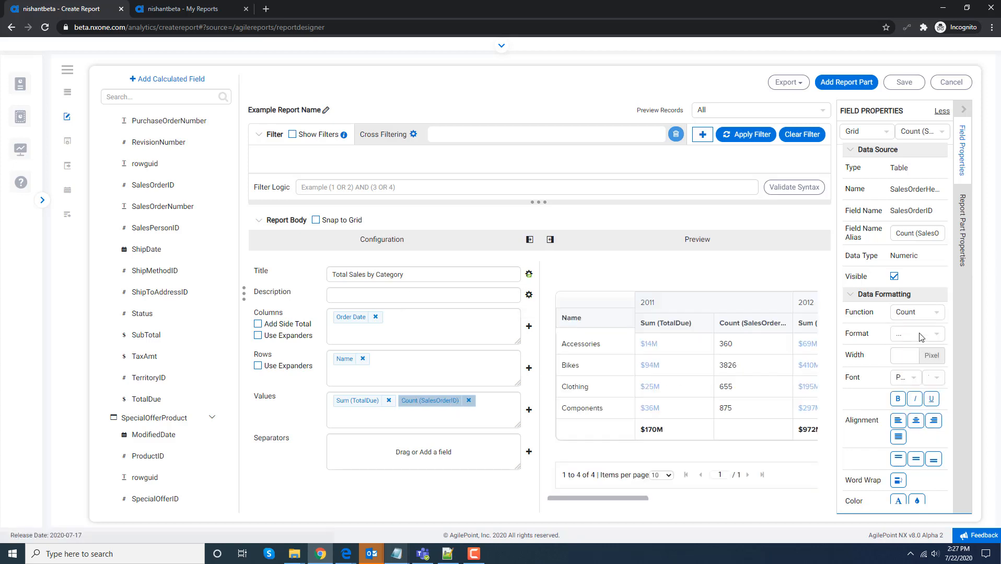
Step: Set the counted SalesOrderID field's format to 1K and its alias to Total Invoices
{"action": "left_click", "coordinate": [921, 337]}
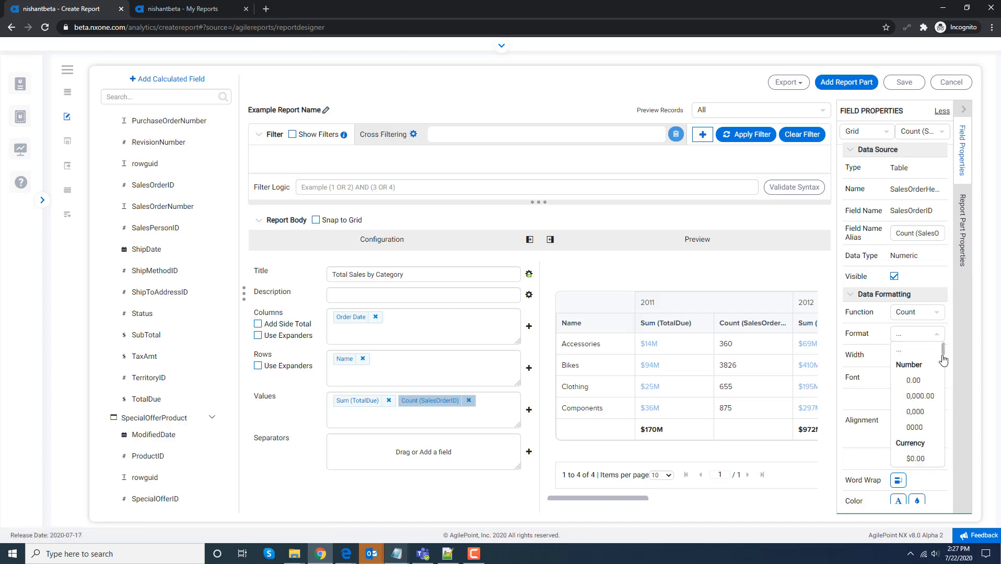
{"action": "left_click_drag", "start_coordinate": [943, 360], "coordinate": [942, 383]}
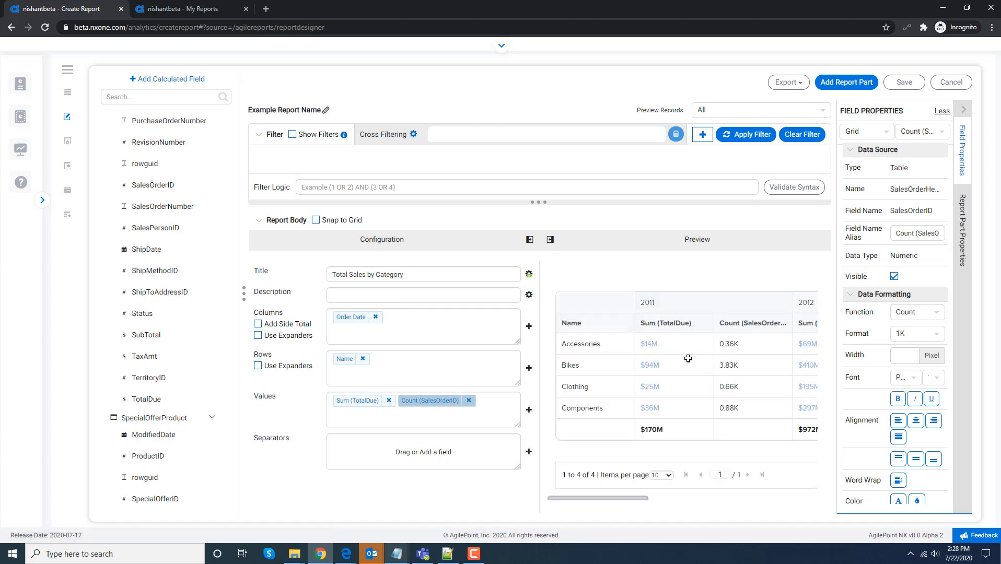
{"action": "triple_click", "coordinate": [929, 233]}
{"action": "type", "text": "Total Invoices"}
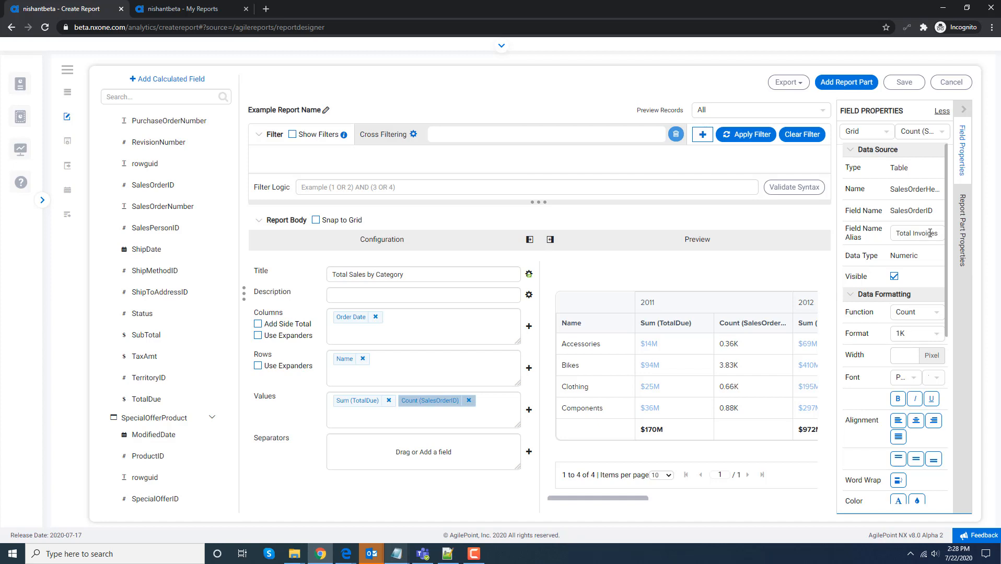
{"action": "key", "text": "Return"}
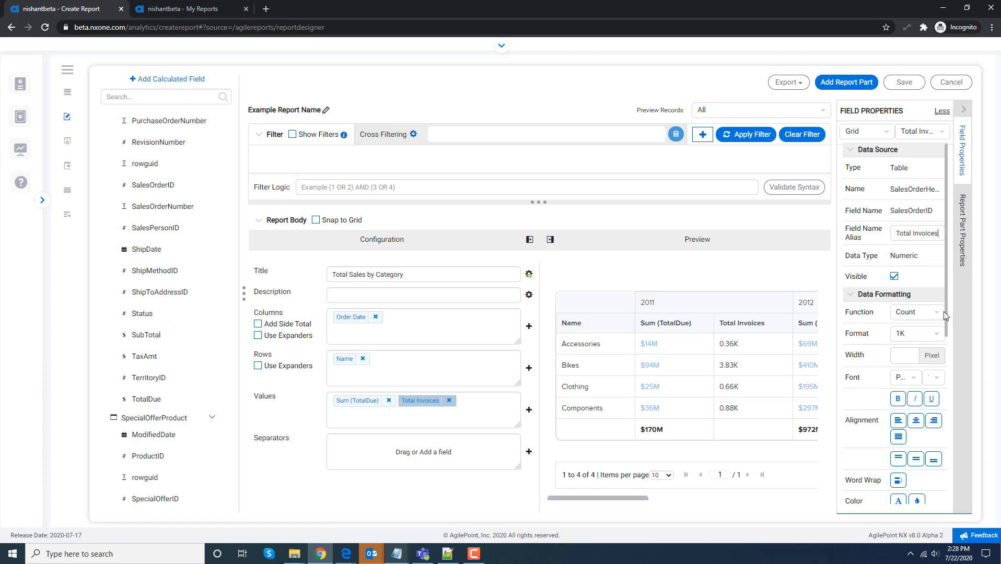
Step: Add an All Values text colour setting to the Total Invoices field and set its colour to 7CB5EC
{"action": "scroll", "coordinate": [944, 316], "scroll_direction": "down", "scroll_amount": 3}
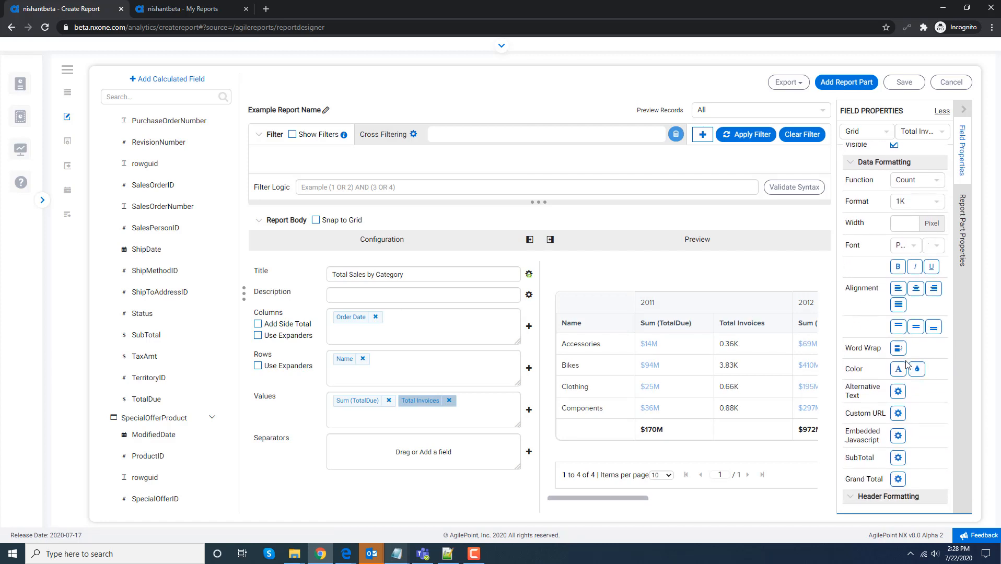
{"action": "left_click", "coordinate": [899, 369]}
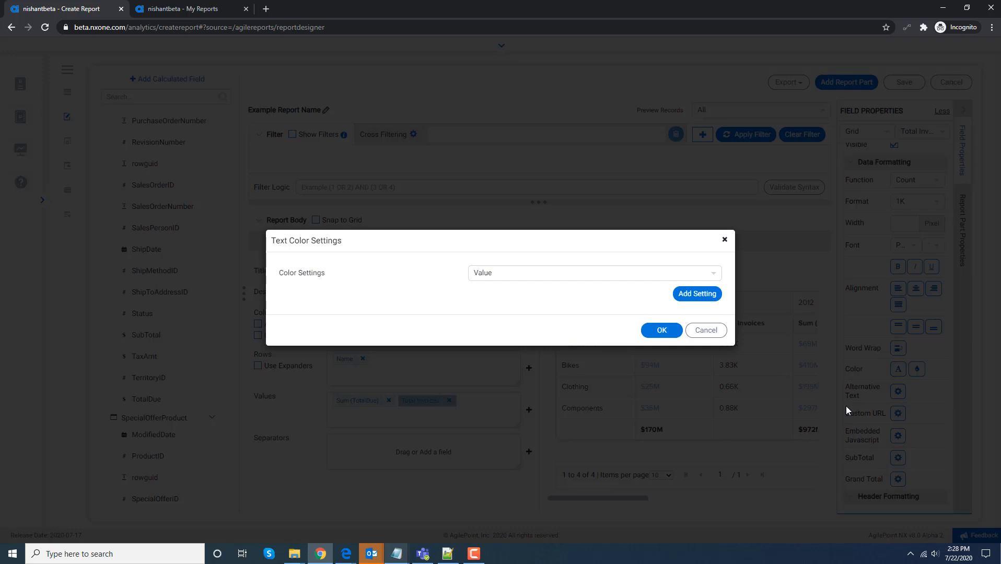
{"action": "left_click", "coordinate": [639, 274]}
{"action": "left_click", "coordinate": [610, 339]}
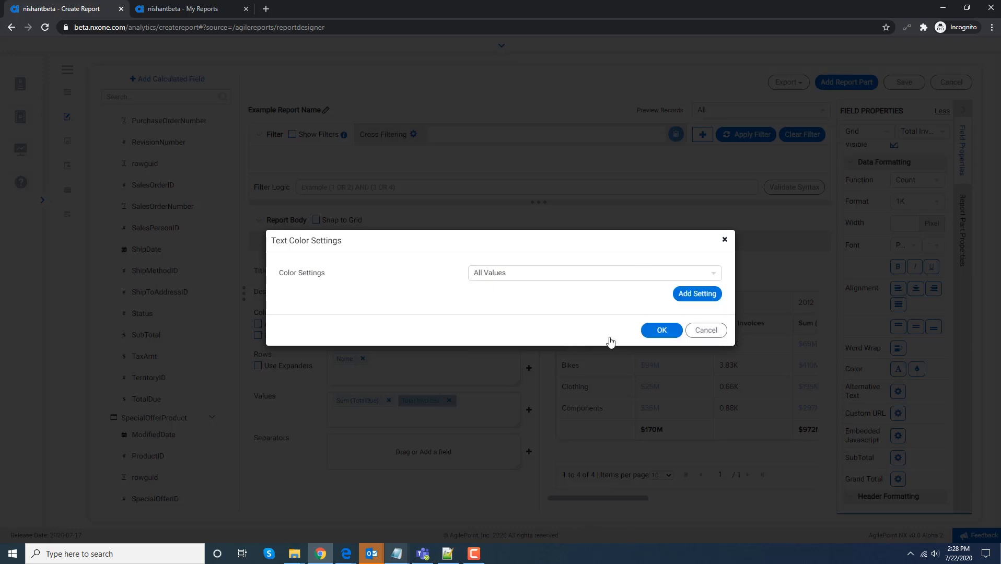
{"action": "left_click", "coordinate": [697, 293]}
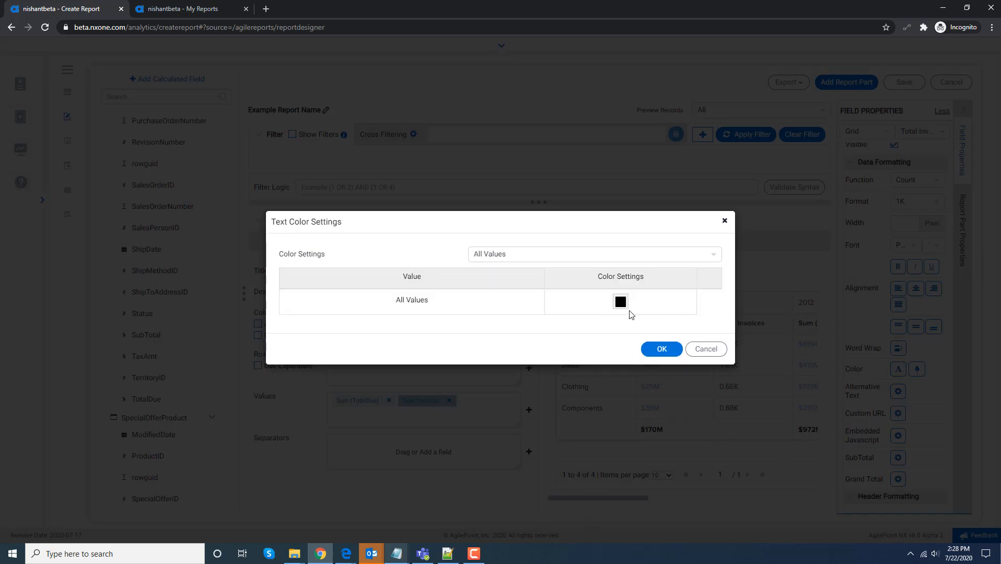
{"action": "left_click", "coordinate": [620, 301]}
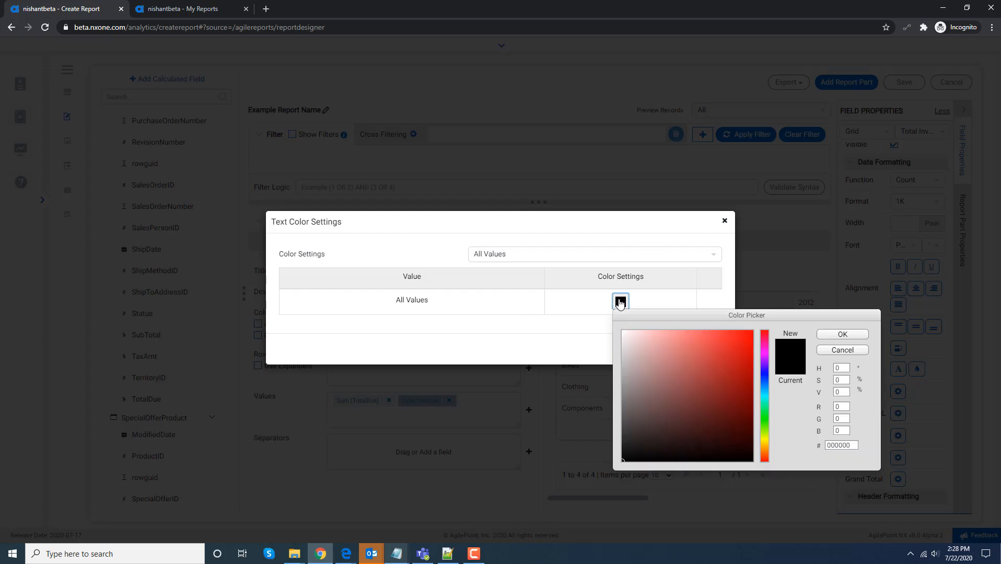
{"action": "double_click", "coordinate": [853, 444]}
{"action": "type", "text": "7CB5EC"}
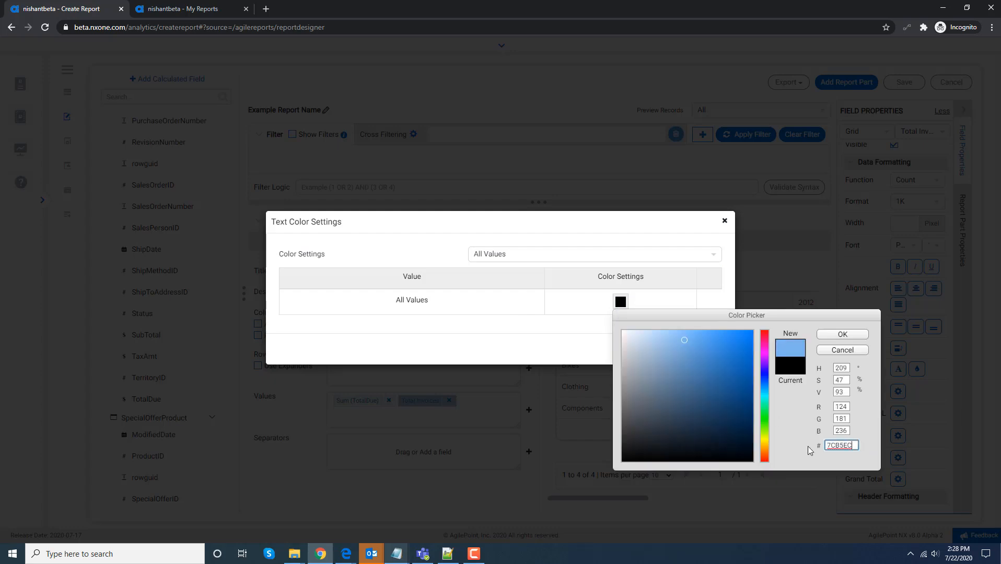
{"action": "left_click", "coordinate": [843, 334]}
{"action": "left_click", "coordinate": [663, 351]}
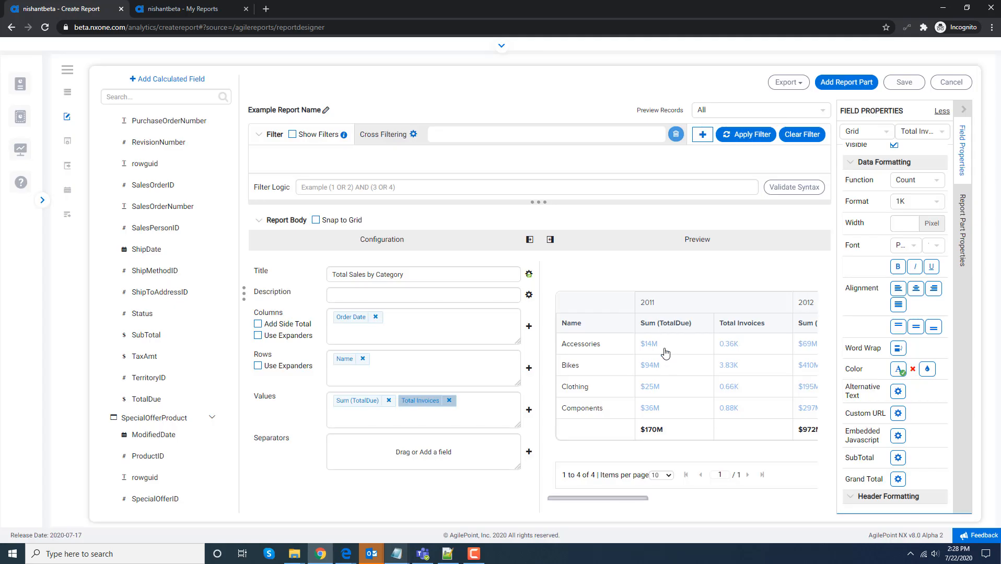
Step: Add a subtotal to the Total Invoices field using the Sum function and the 1K format
{"action": "left_click", "coordinate": [896, 458]}
{"action": "left_click", "coordinate": [484, 188]}
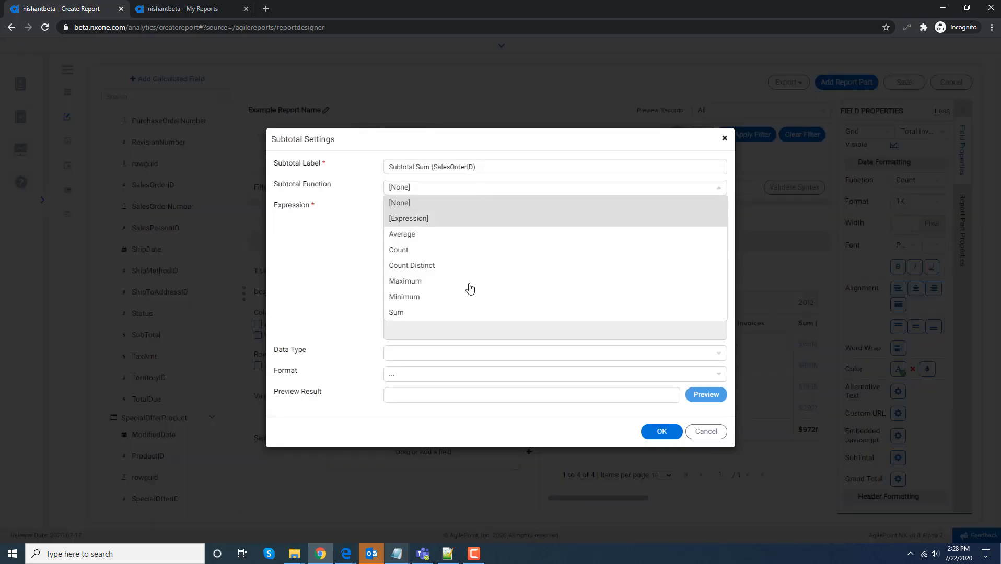
{"action": "left_click", "coordinate": [472, 312]}
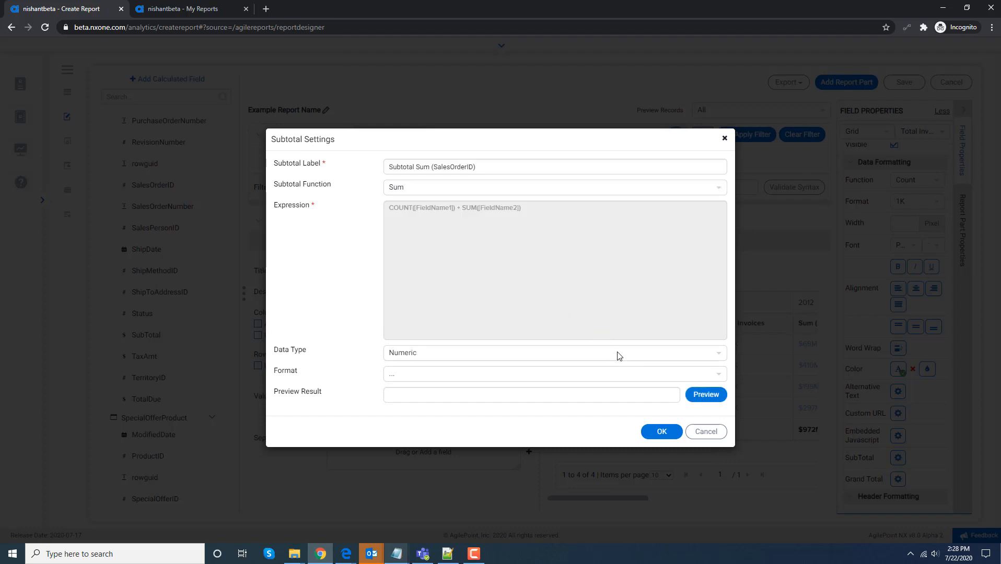
{"action": "left_click", "coordinate": [718, 375]}
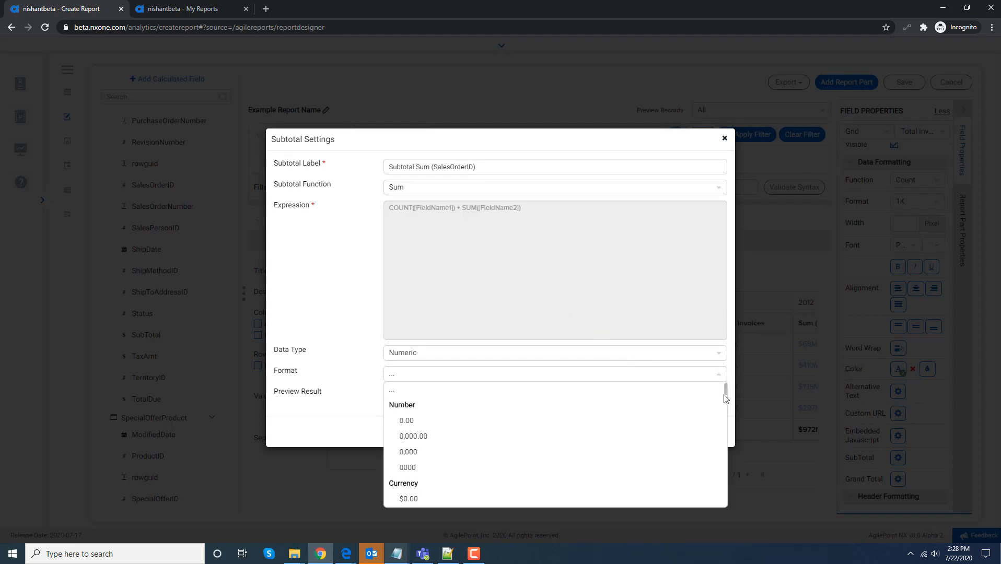
{"action": "left_click_drag", "start_coordinate": [724, 398], "coordinate": [724, 431]}
{"action": "left_click", "coordinate": [621, 416]}
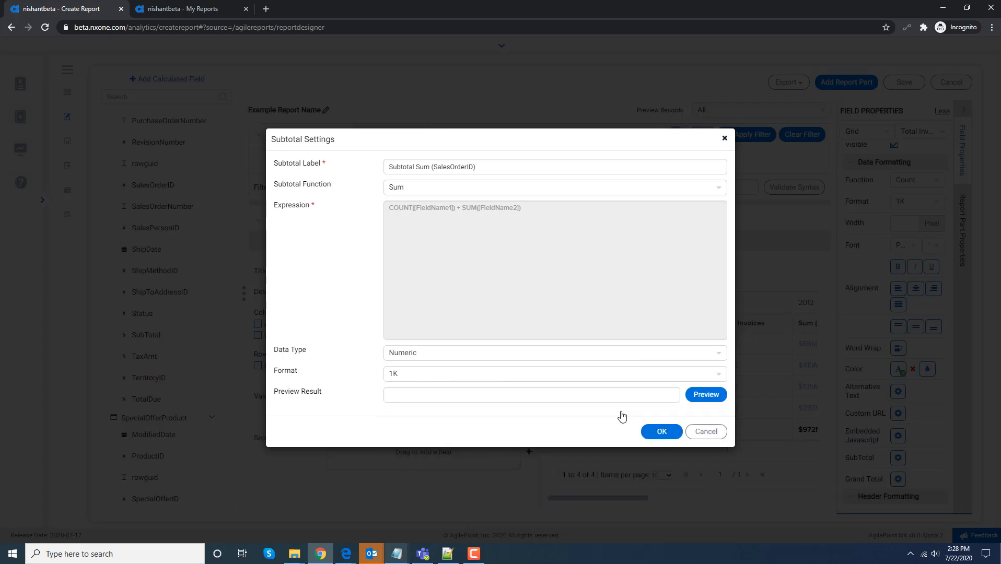
{"action": "left_click", "coordinate": [661, 432]}
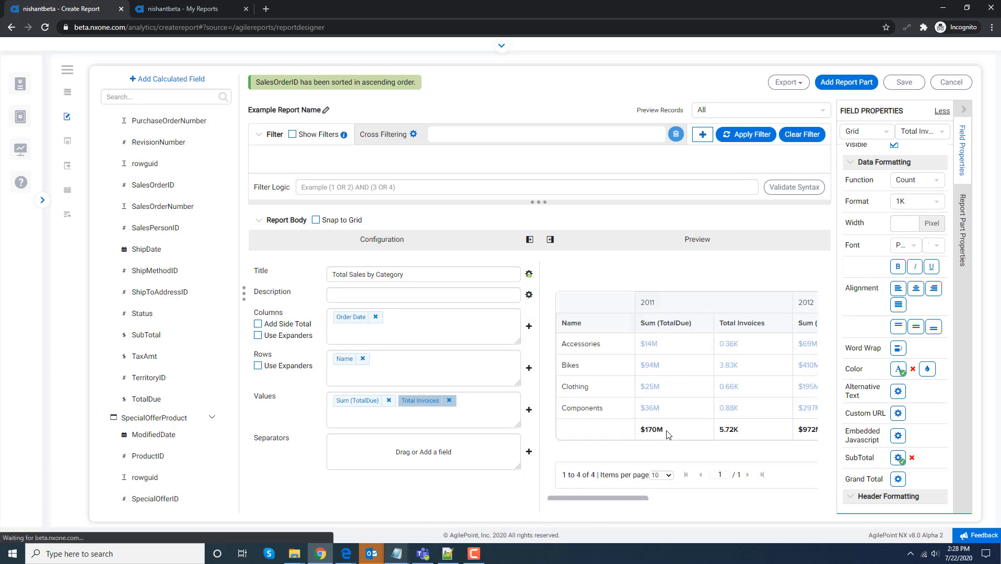
Step: Change the summed TotalDue field's alias to Total Sales
{"action": "left_click", "coordinate": [353, 402]}
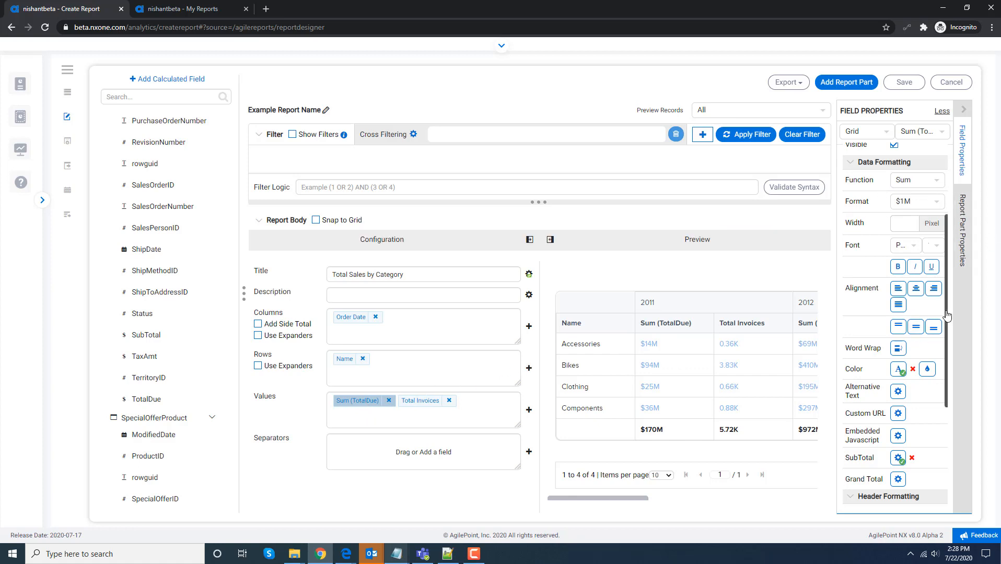
{"action": "scroll", "coordinate": [938, 218], "scroll_direction": "up", "scroll_amount": 3}
{"action": "double_click", "coordinate": [920, 233]}
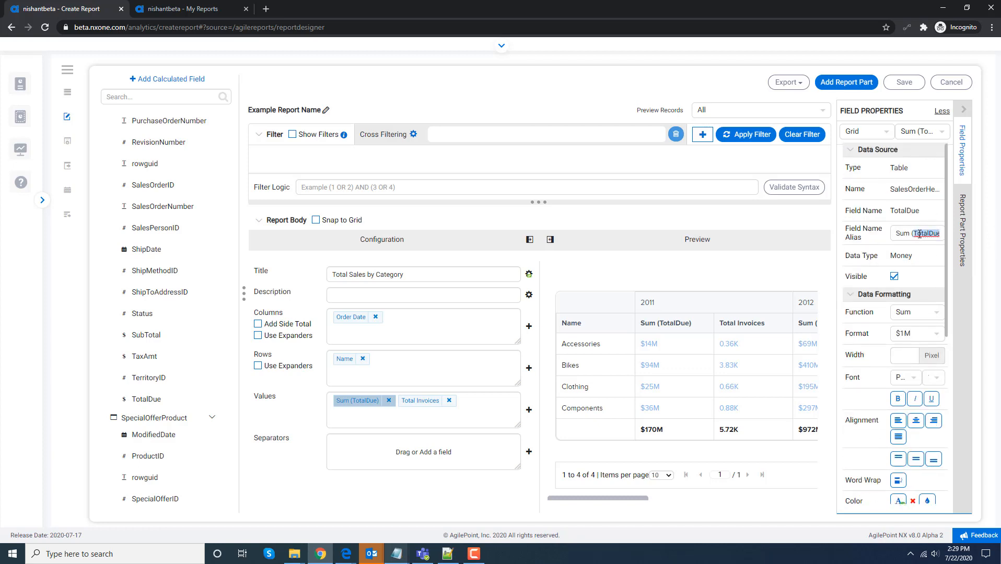
{"action": "left_click", "coordinate": [919, 231]}
{"action": "triple_click", "coordinate": [919, 232]}
{"action": "key", "text": "BackSpace"}
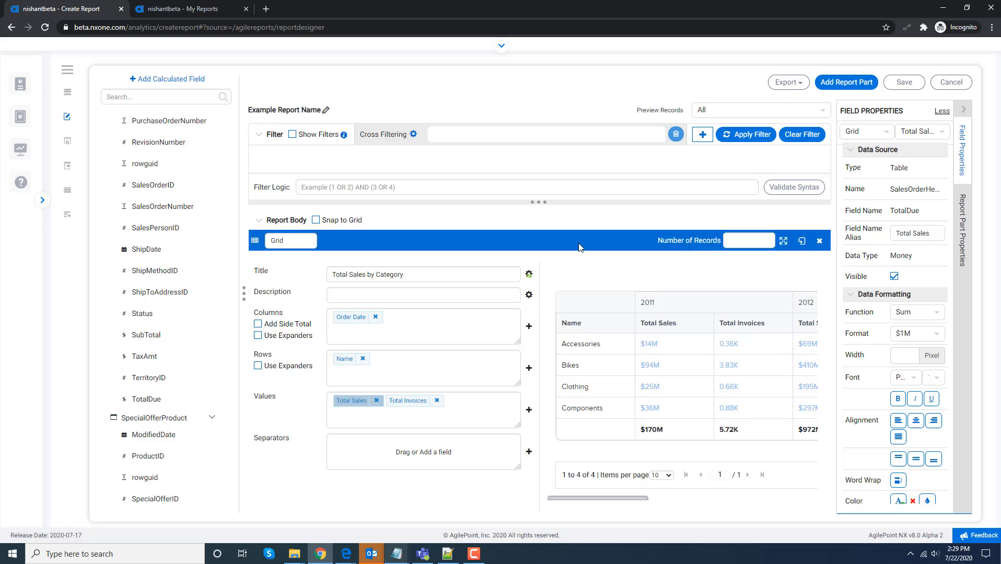
Step: Apply solid black 1 px borders to all outer and inner edges of the pivot grid
{"action": "left_click", "coordinate": [579, 245]}
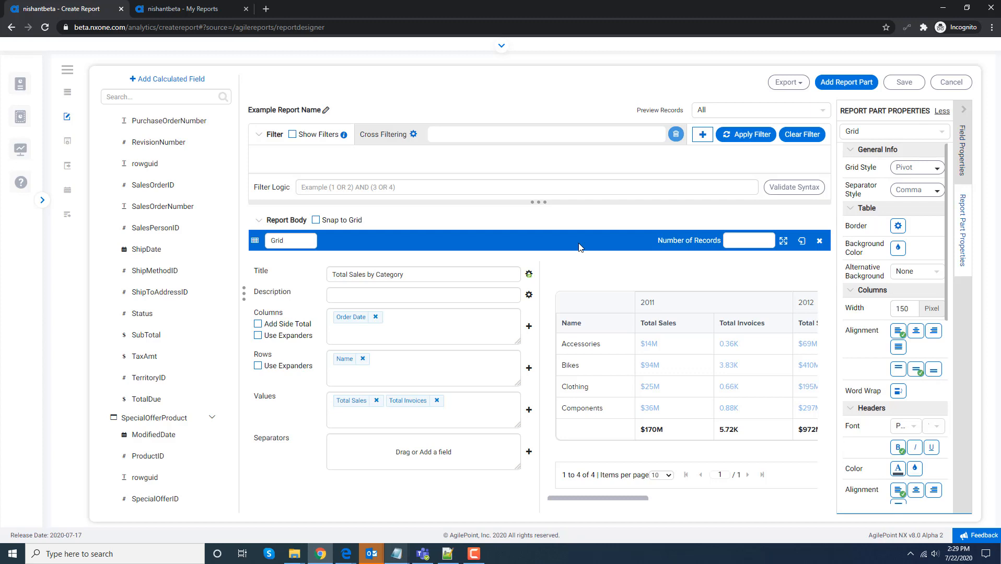
{"action": "left_click", "coordinate": [897, 226]}
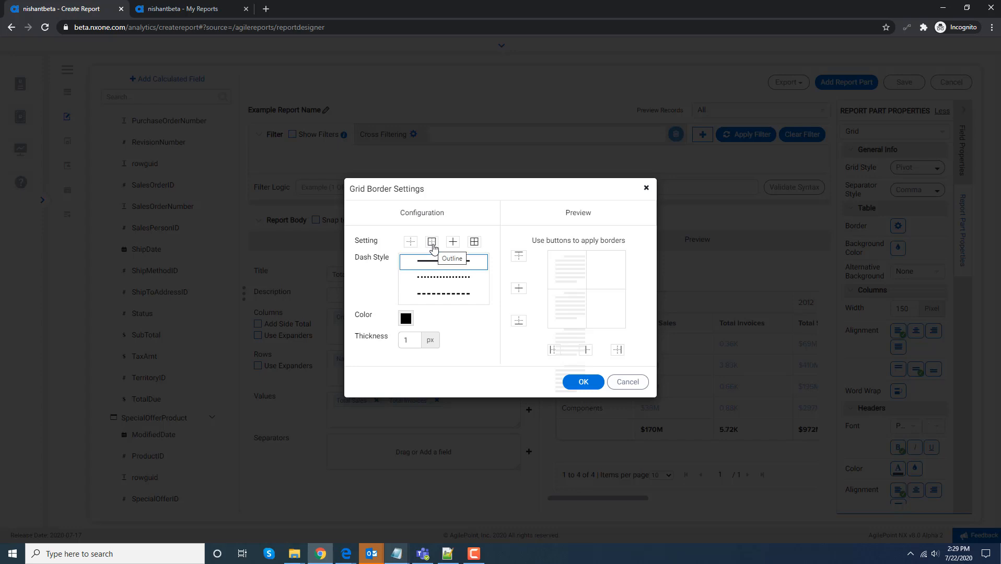
{"action": "left_click", "coordinate": [474, 242]}
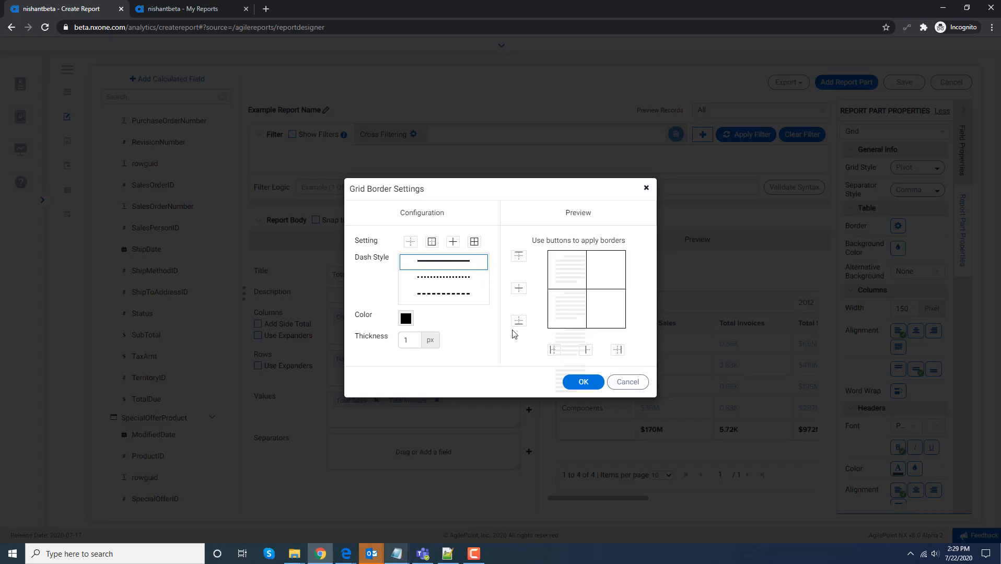
{"action": "left_click", "coordinate": [576, 388]}
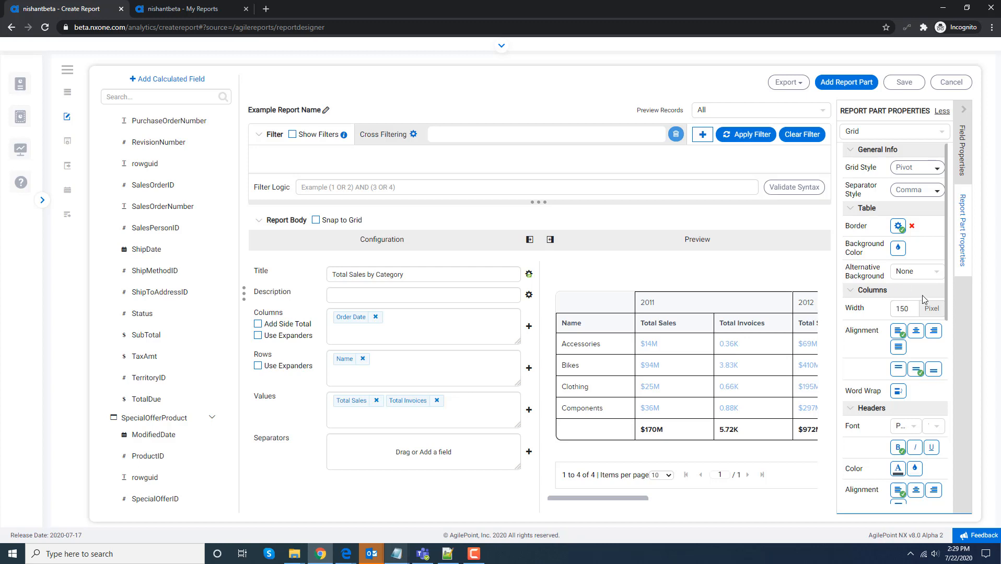
{"action": "left_click", "coordinate": [917, 331]}
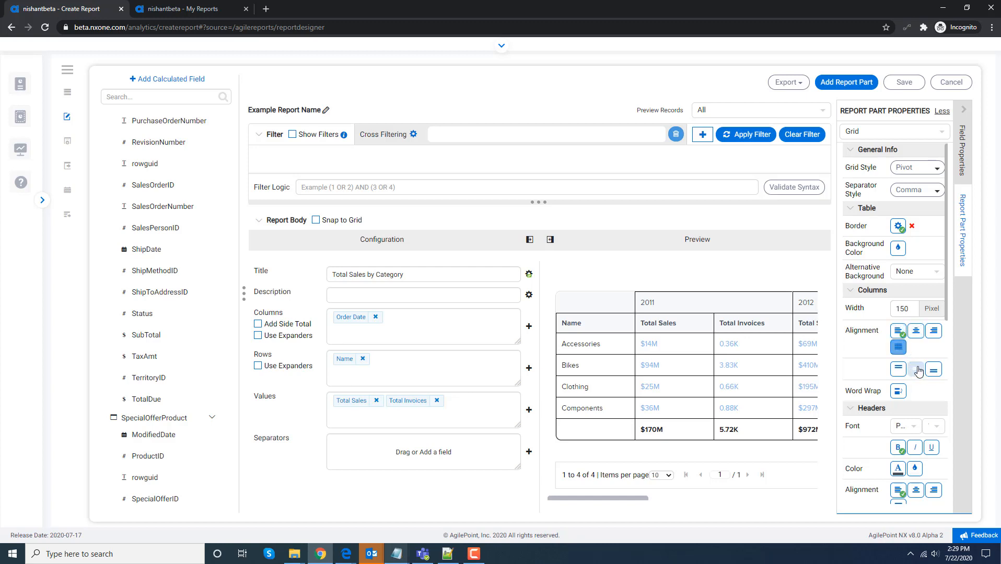
{"action": "left_click", "coordinate": [915, 333]}
{"action": "left_click", "coordinate": [898, 332]}
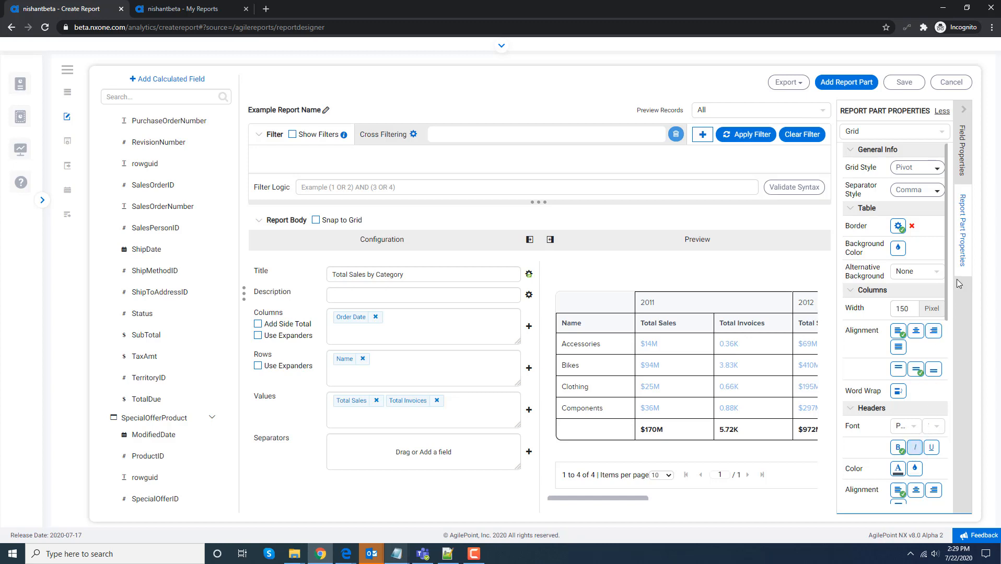
Step: Set the pivot grid's header text colour to white, FFFFFF
{"action": "left_click_drag", "start_coordinate": [947, 291], "coordinate": [958, 346]}
{"action": "left_click", "coordinate": [898, 346]}
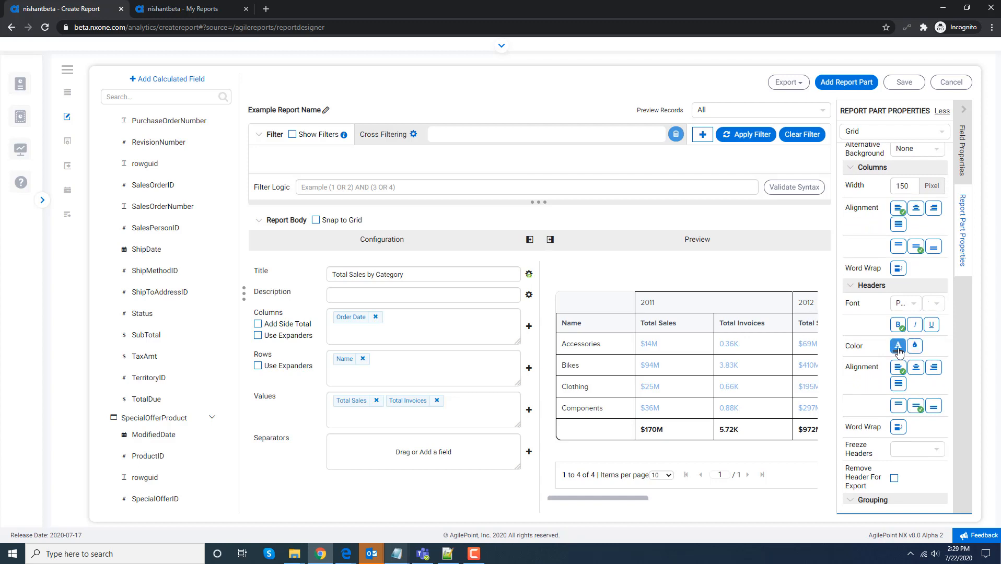
{"action": "double_click", "coordinate": [875, 489]}
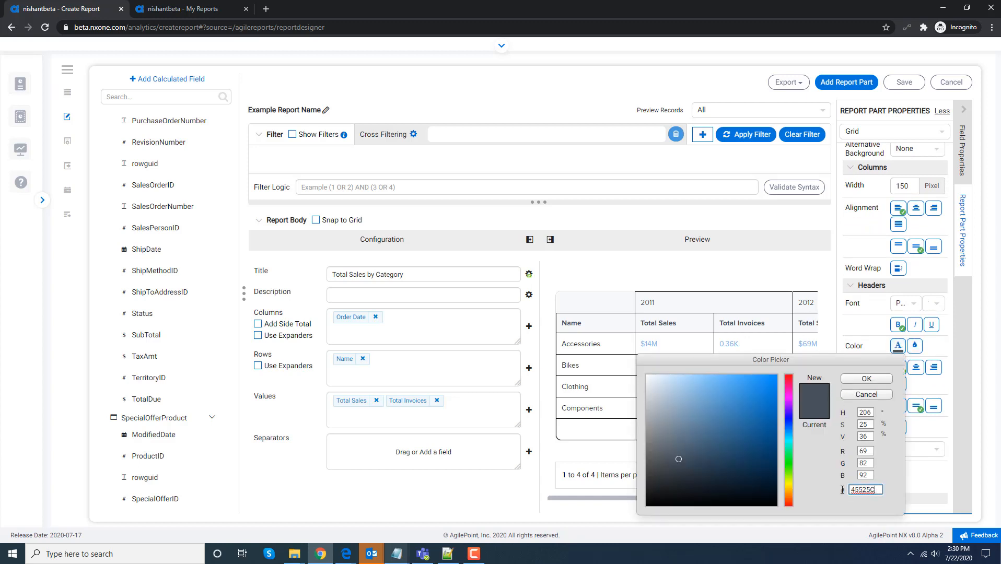
{"action": "type", "text": "FFFFFF"}
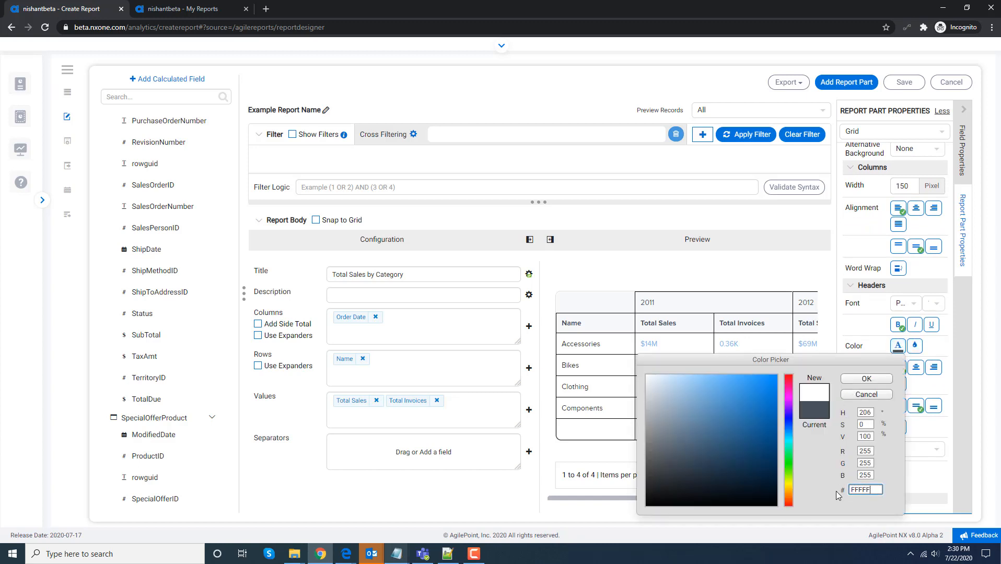
{"action": "left_click", "coordinate": [857, 380]}
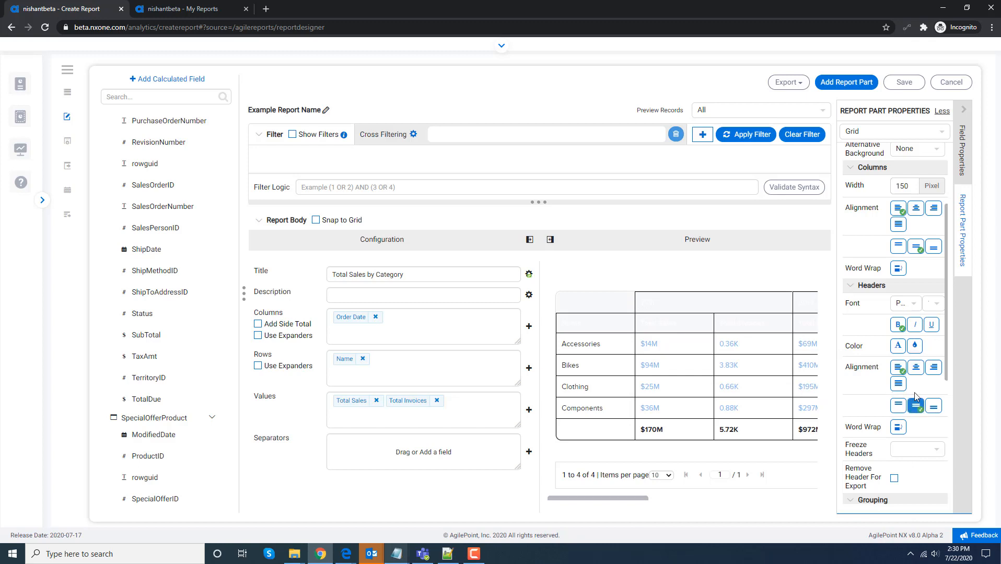
Step: Set the pivot grid's header background colour to 7CB5EC
{"action": "left_click", "coordinate": [915, 346]}
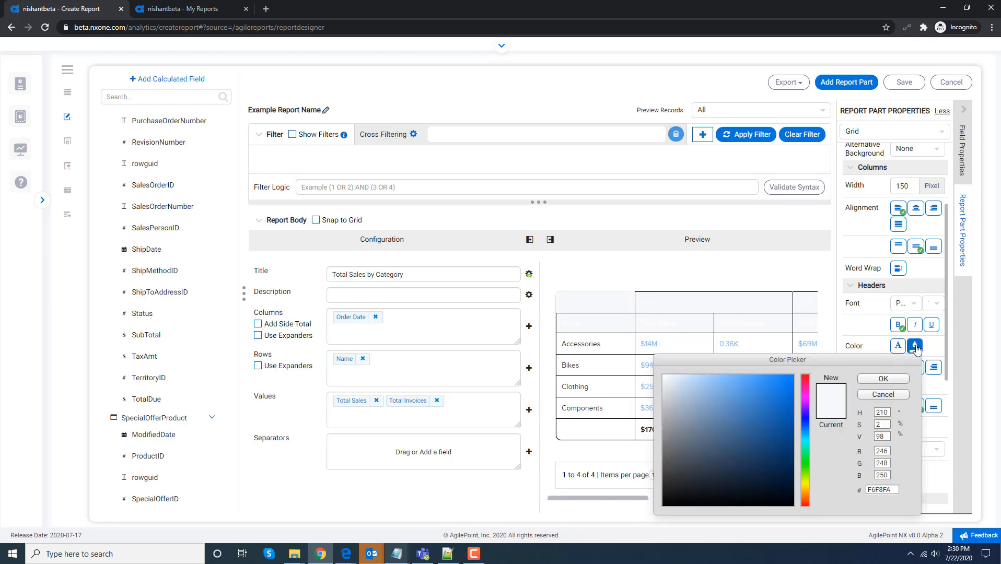
{"action": "left_click_drag", "start_coordinate": [893, 489], "coordinate": [849, 490]}
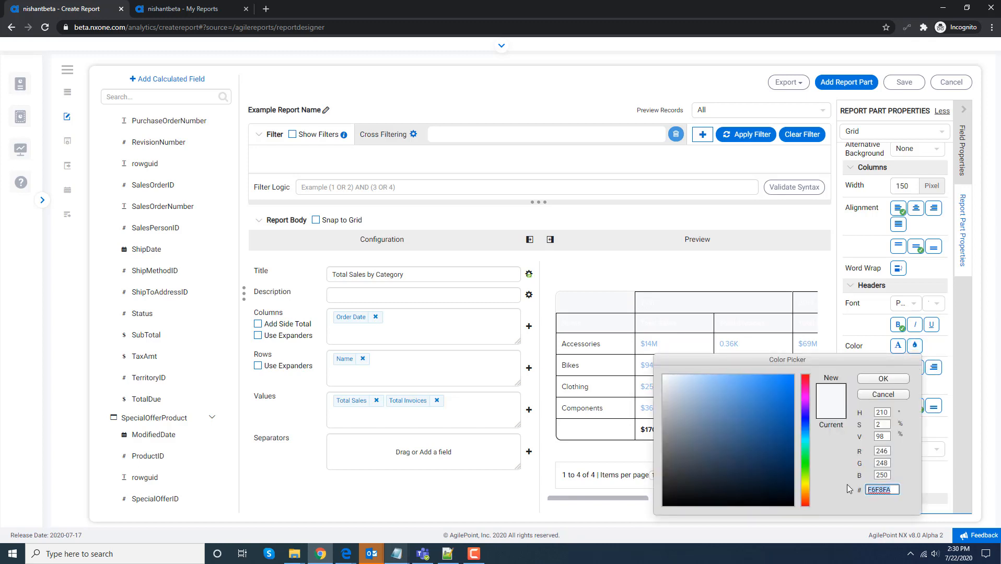
{"action": "type", "text": "7CB5EC"}
{"action": "left_click", "coordinate": [882, 379]}
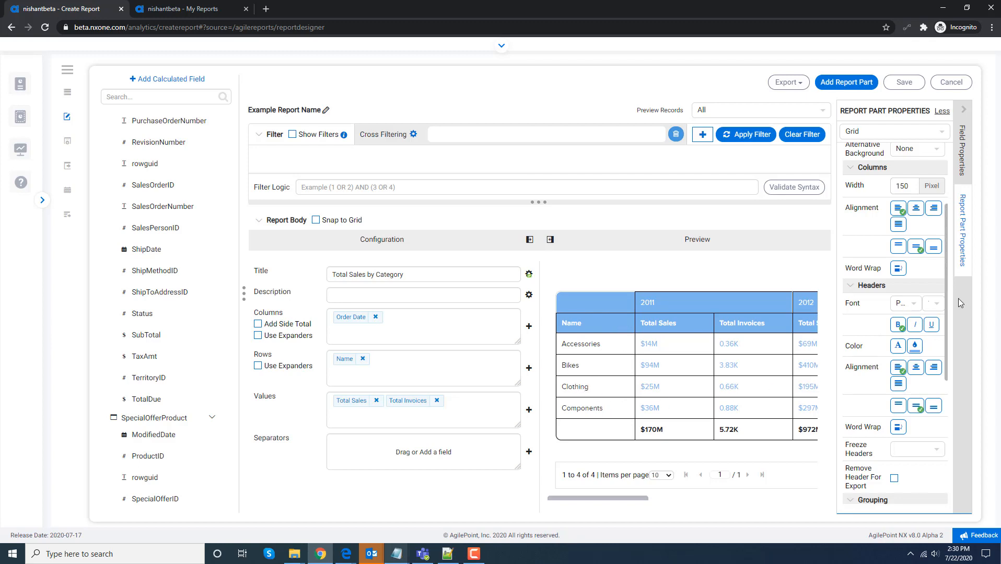
Step: Add a conditional formatting rule to the pivot grid that covers all values of Name and applies to the Name field
{"action": "left_click_drag", "start_coordinate": [947, 311], "coordinate": [952, 382]}
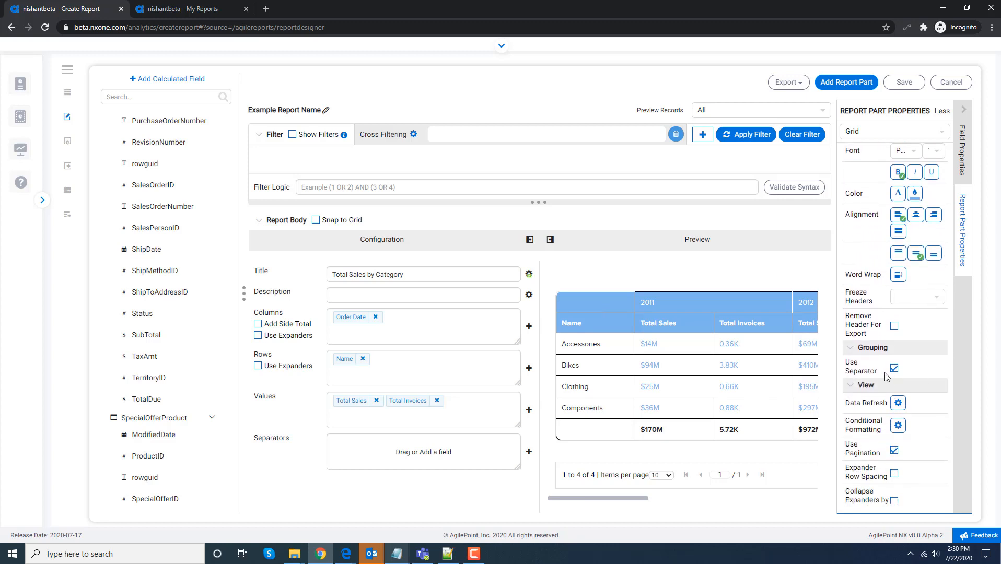
{"action": "left_click", "coordinate": [897, 426]}
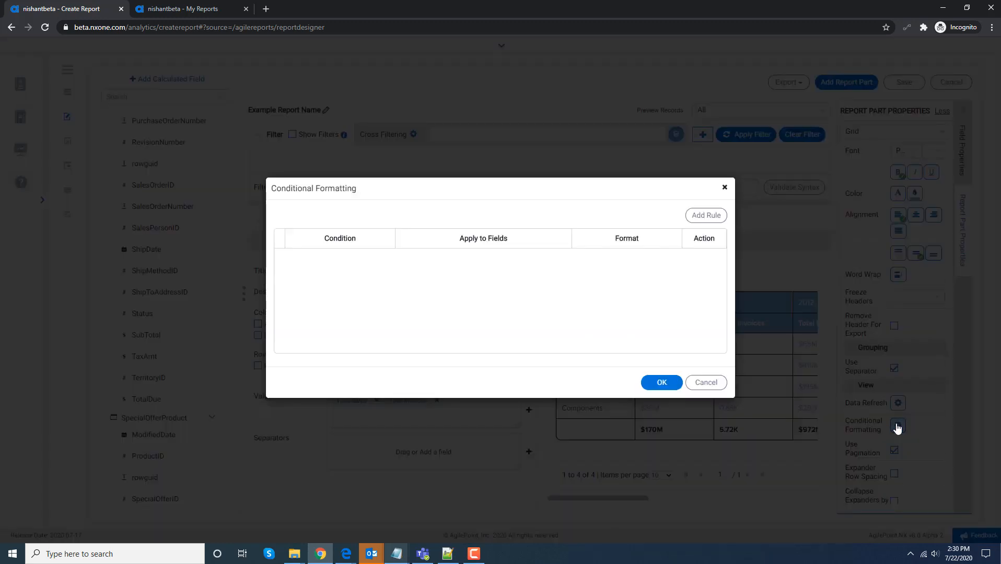
{"action": "left_click", "coordinate": [702, 217]}
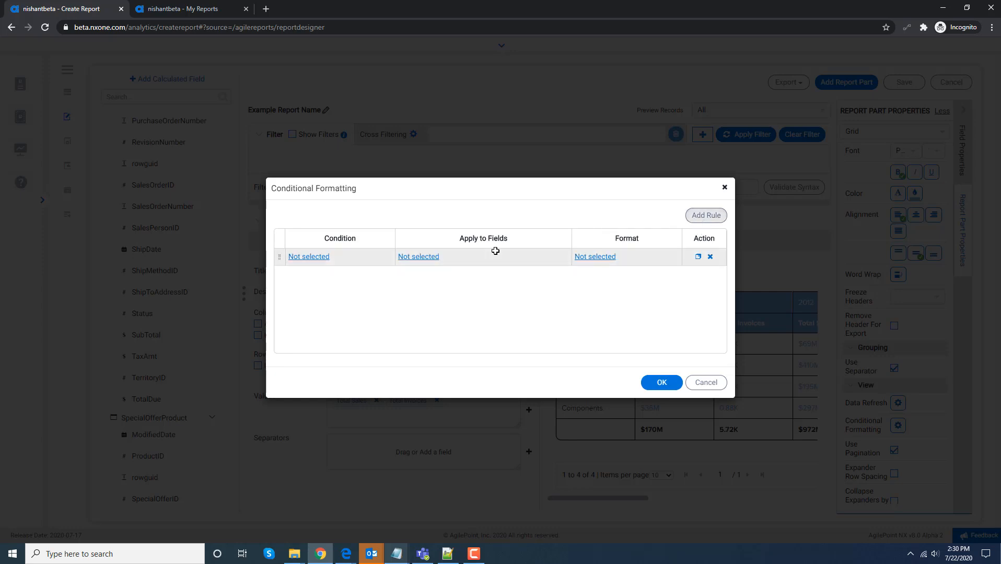
{"action": "left_click", "coordinate": [316, 259]}
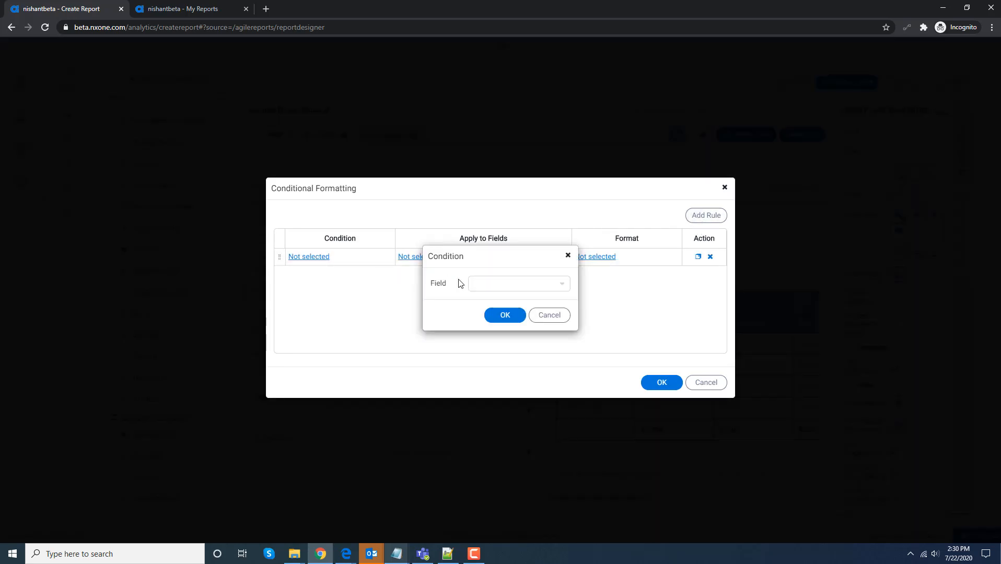
{"action": "left_click", "coordinate": [523, 287]}
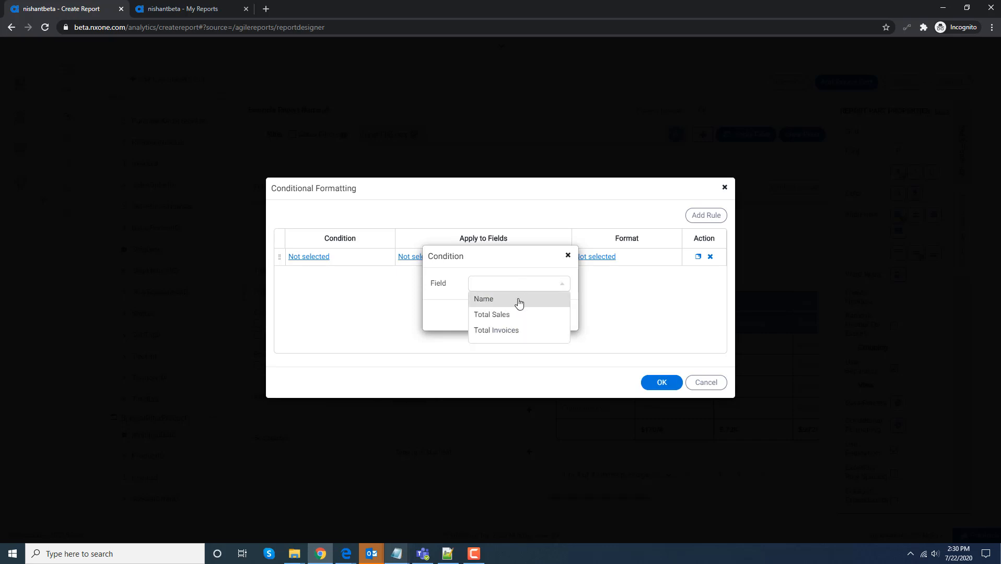
{"action": "left_click", "coordinate": [519, 301]}
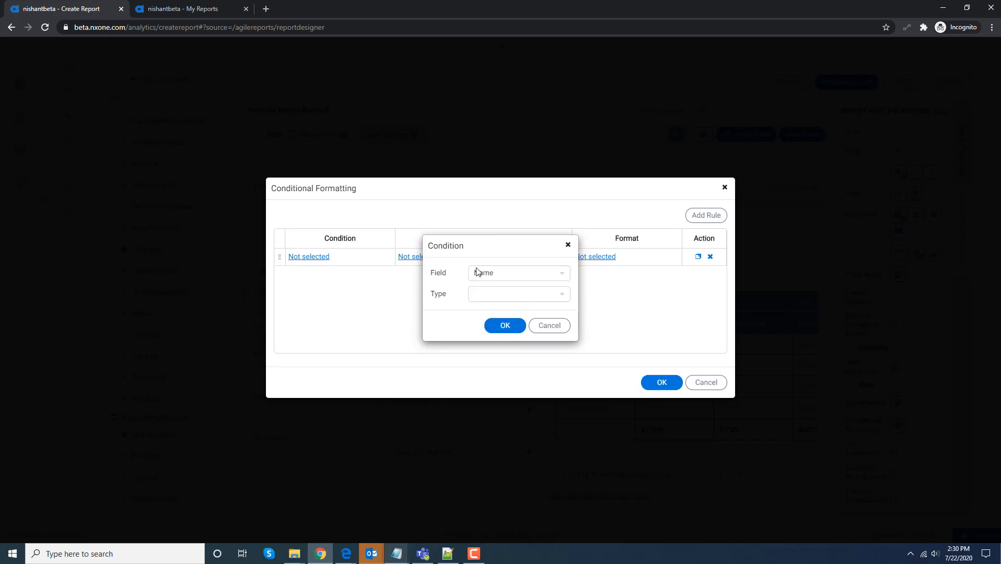
{"action": "left_click", "coordinate": [561, 301]}
{"action": "left_click", "coordinate": [505, 327]}
{"action": "left_click", "coordinate": [506, 327]}
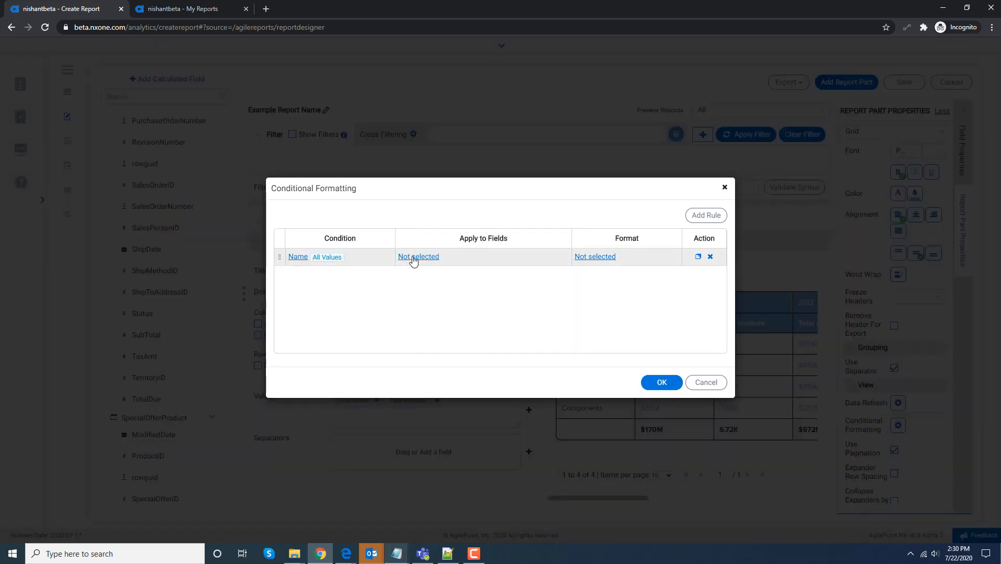
{"action": "left_click", "coordinate": [413, 258]}
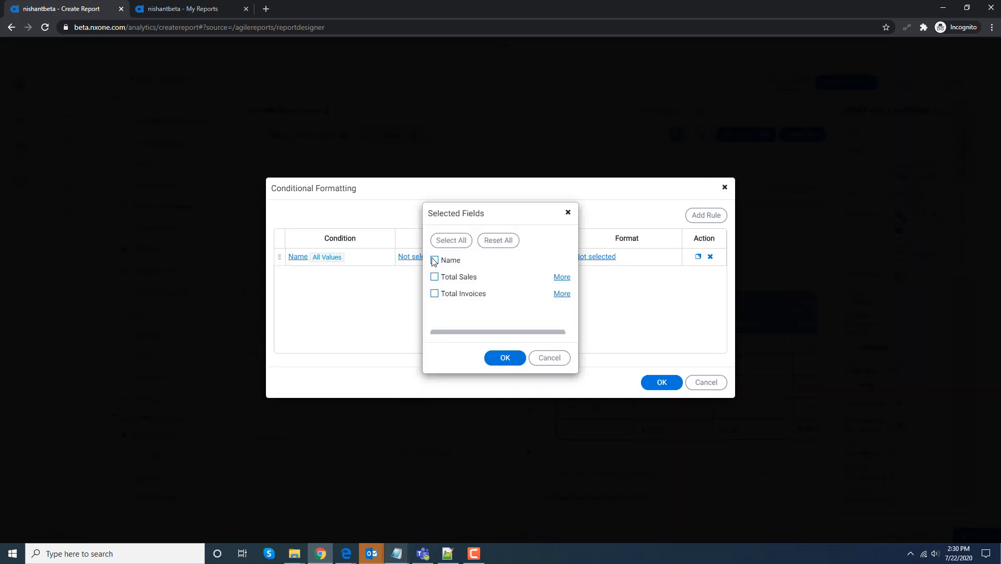
{"action": "left_click", "coordinate": [504, 358]}
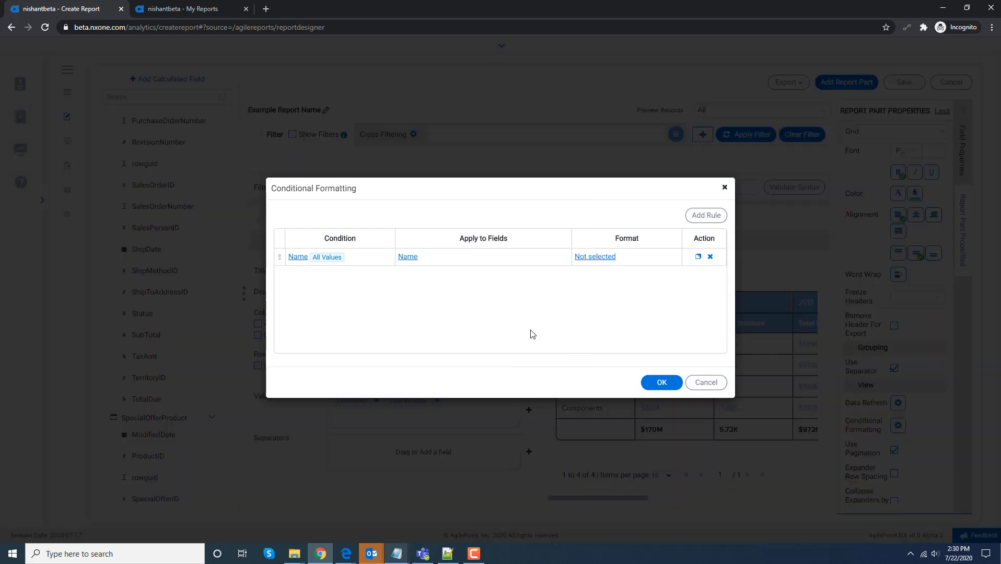
Step: Set the Name rule's format to background colour 7CB5EC
{"action": "left_click", "coordinate": [603, 258]}
{"action": "left_click", "coordinate": [551, 286]}
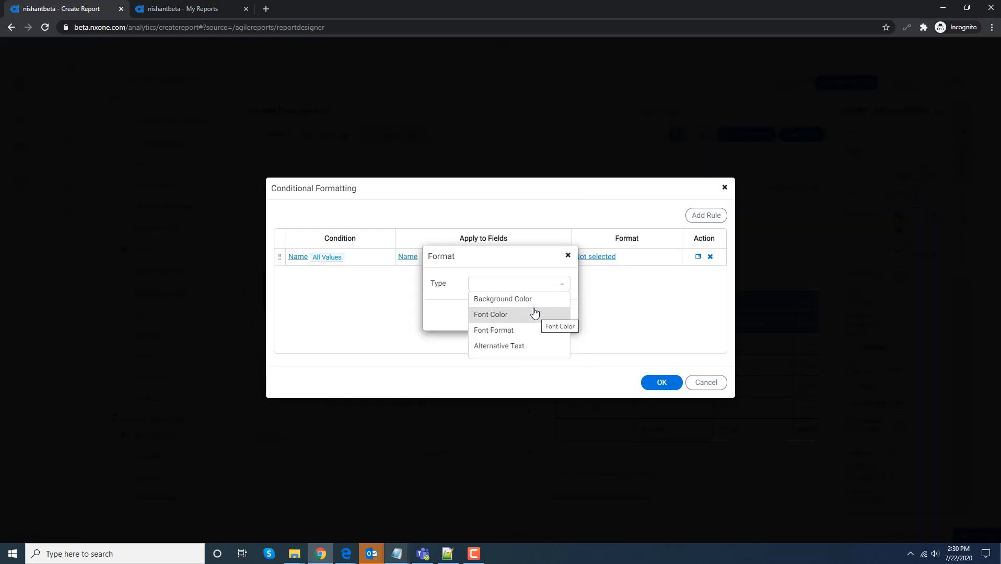
{"action": "left_click", "coordinate": [532, 301]}
{"action": "left_click", "coordinate": [475, 294]}
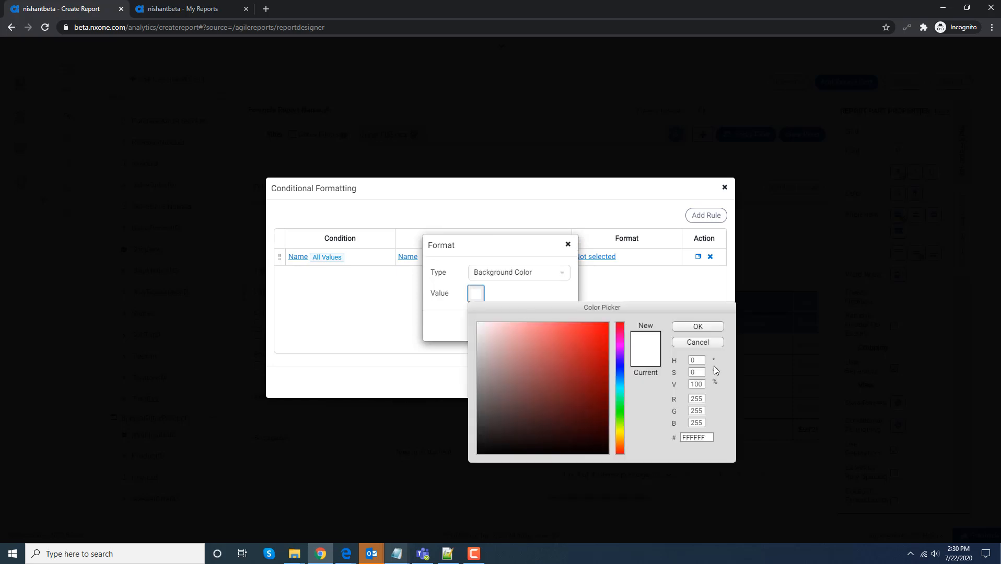
{"action": "double_click", "coordinate": [705, 438]}
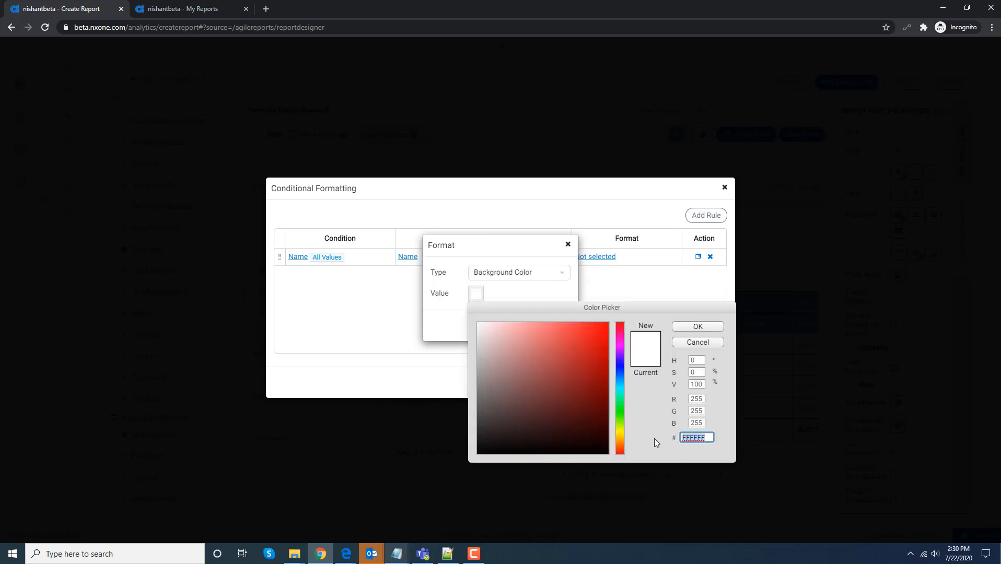
{"action": "type", "text": "7CB5EC"}
{"action": "left_click", "coordinate": [684, 329]}
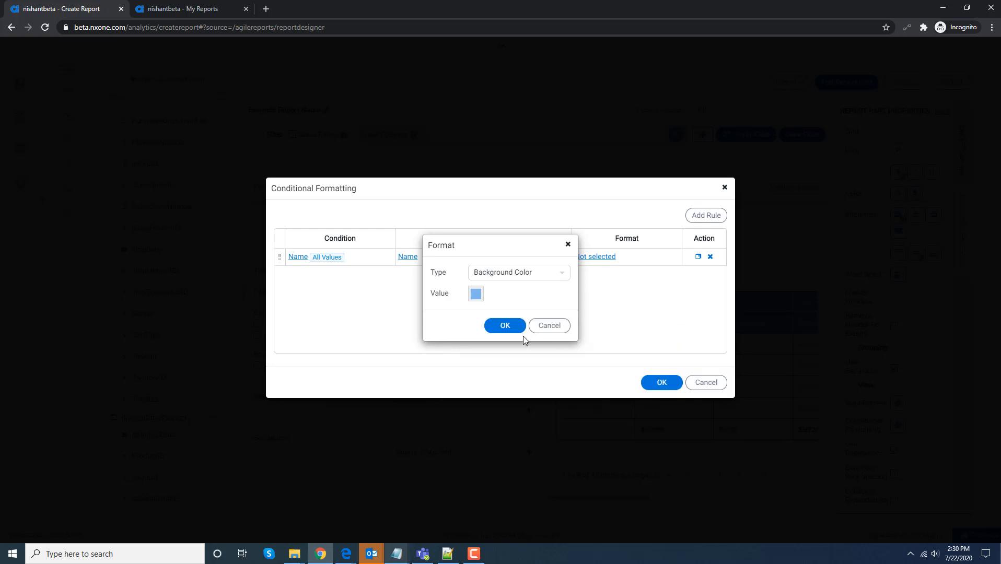
{"action": "left_click", "coordinate": [506, 328]}
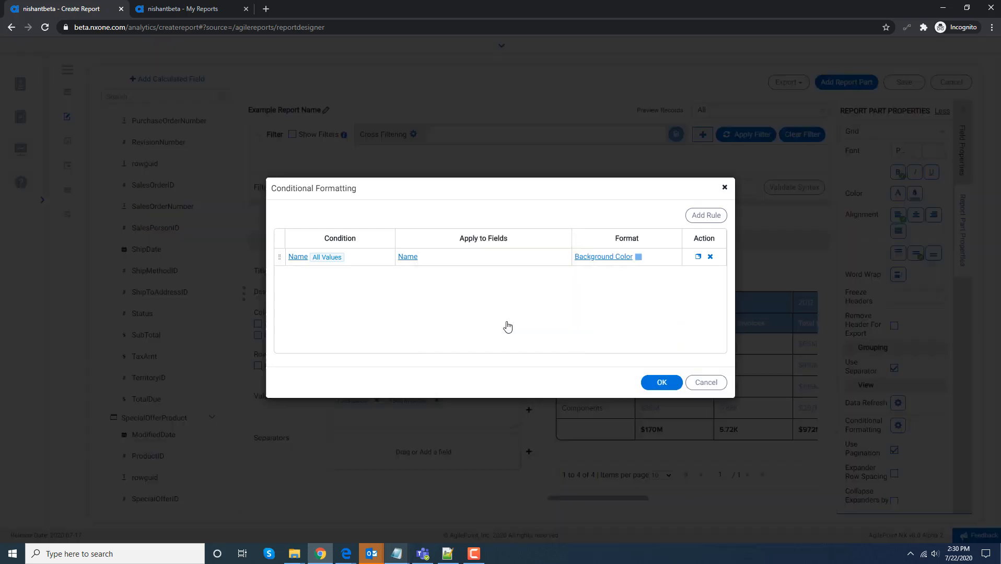
Step: Duplicate the Name rule, set the copy's format to font colour FFFFFF, and apply the conditional formatting
{"action": "left_click", "coordinate": [699, 257]}
{"action": "left_click", "coordinate": [600, 274]}
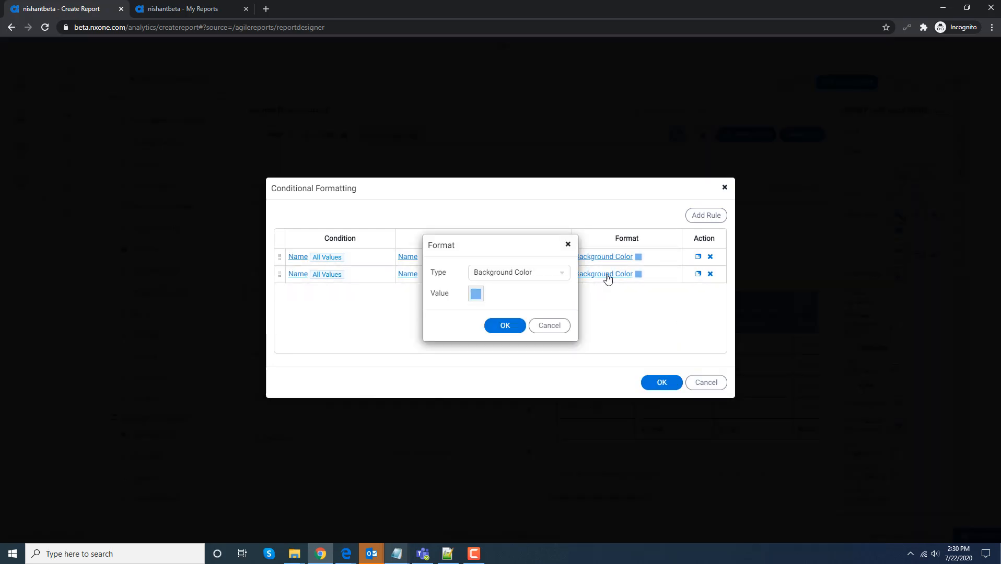
{"action": "left_click", "coordinate": [538, 273]}
{"action": "left_click", "coordinate": [532, 301]}
{"action": "left_click", "coordinate": [476, 293]}
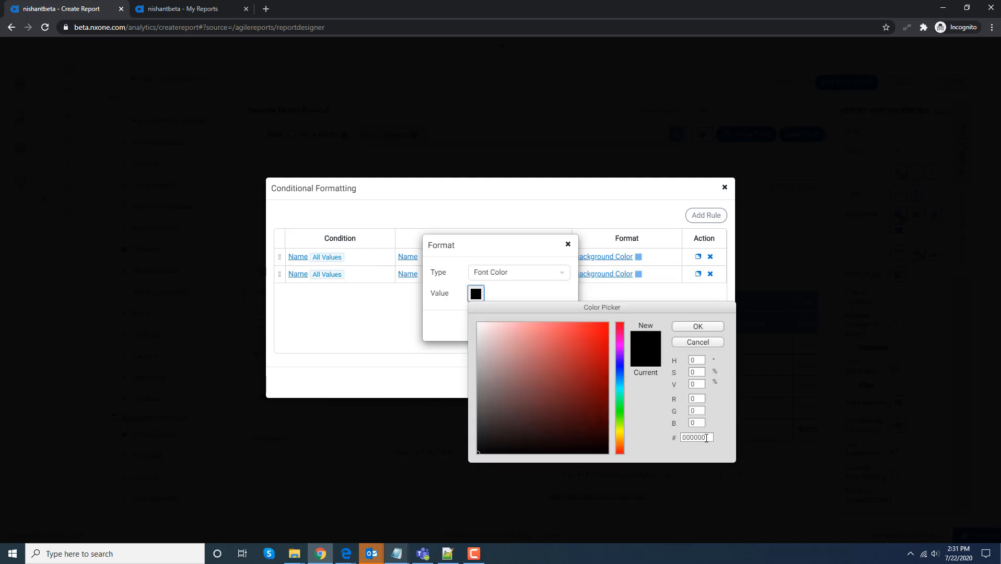
{"action": "double_click", "coordinate": [706, 438]}
{"action": "type", "text": "FFFFFF"}
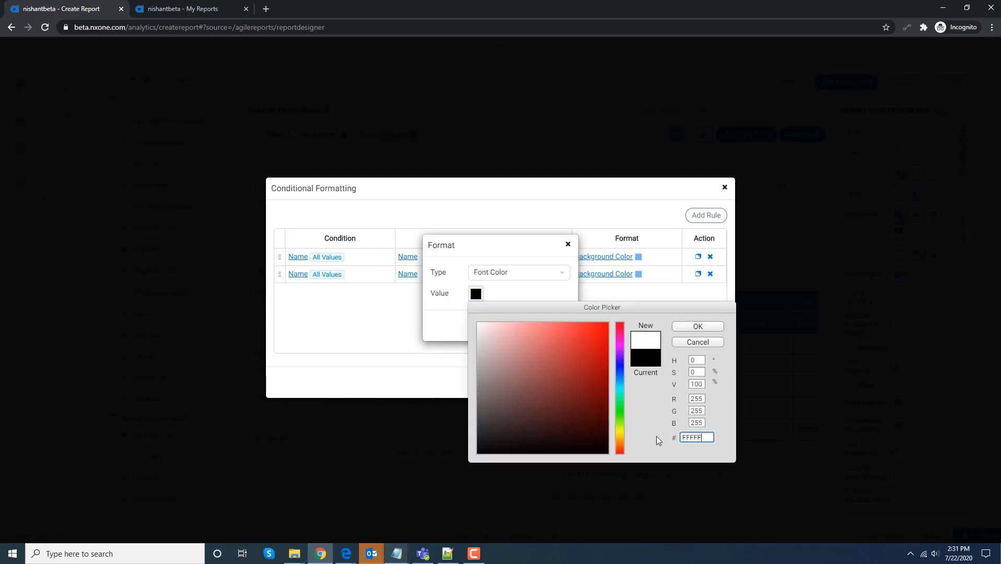
{"action": "left_click", "coordinate": [697, 326]}
{"action": "left_click", "coordinate": [505, 326]}
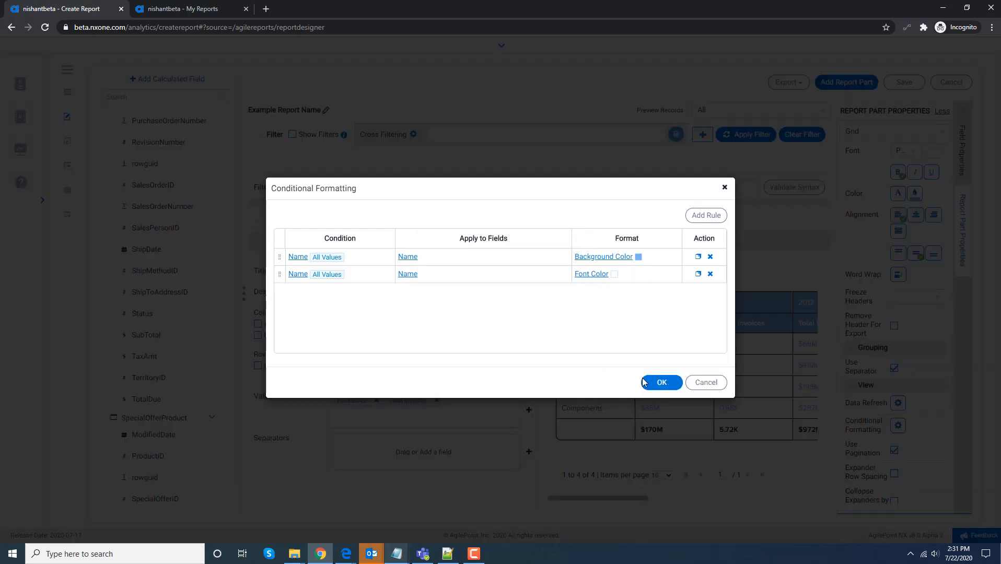
{"action": "left_click", "coordinate": [657, 383]}
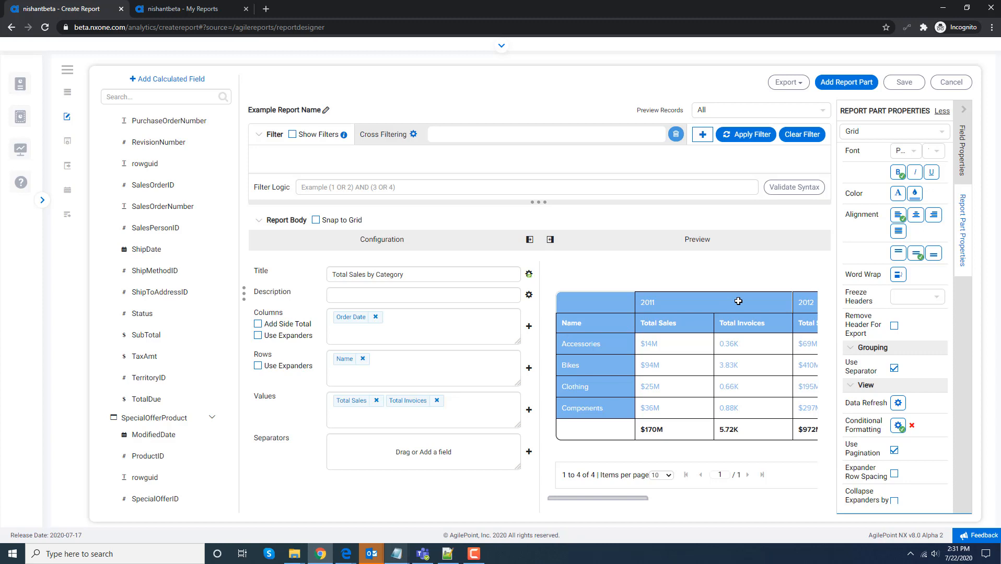
Step: Turn off pagination for the pivot grid and return to the report body layout
{"action": "left_click", "coordinate": [894, 453]}
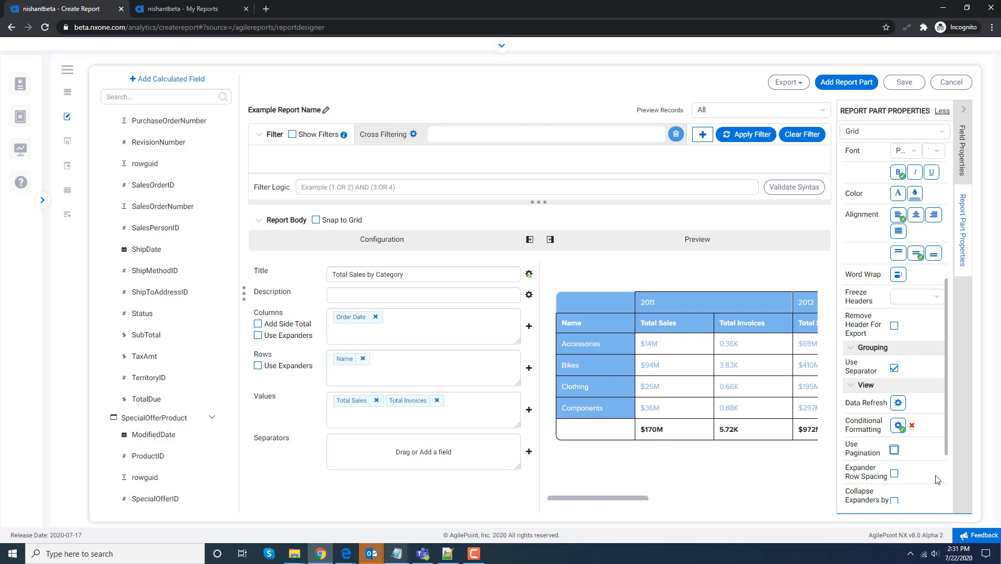
{"action": "mouse_move", "coordinate": [789, 244]}
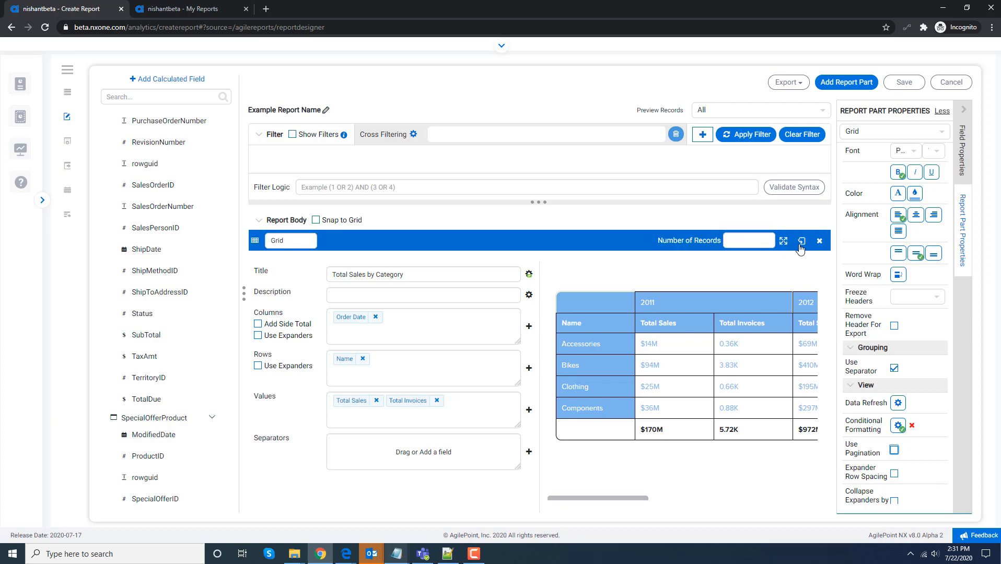
{"action": "left_click", "coordinate": [802, 241]}
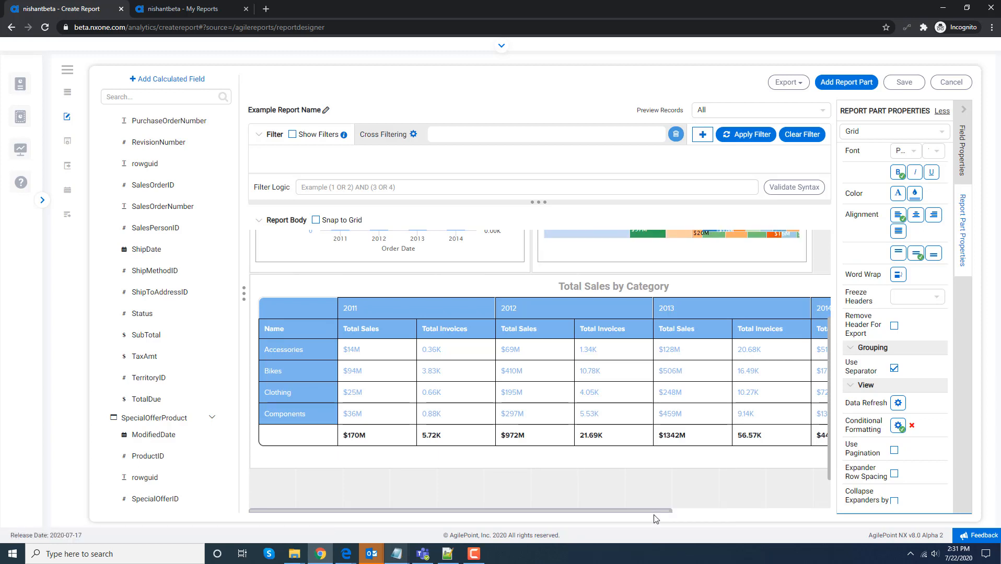
Step: Shift the Sales by Subcategory tree map right and widen both upper charts so they roughly span the pivot grid's width
{"action": "scroll", "coordinate": [819, 297], "scroll_direction": "up", "scroll_amount": 3}
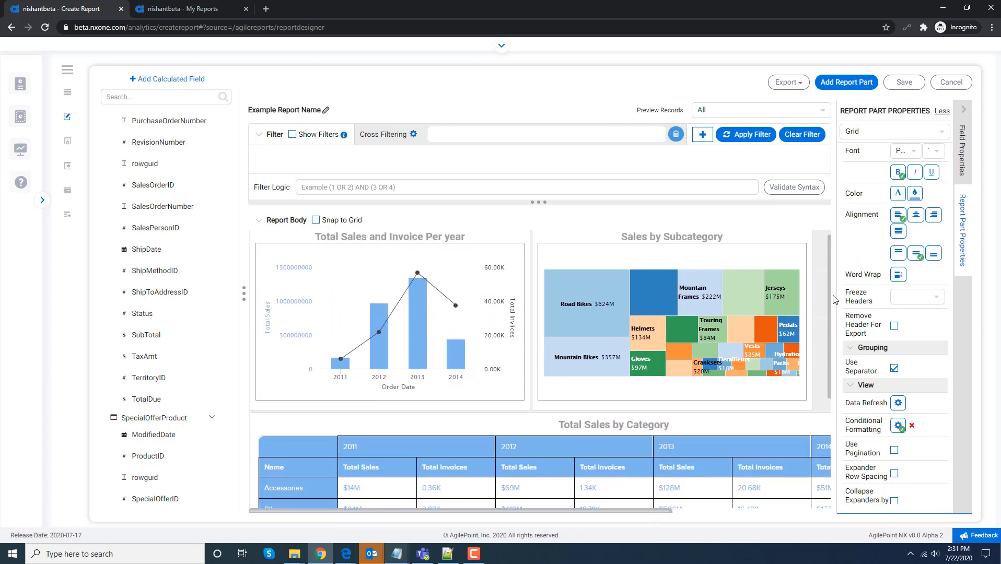
{"action": "left_click_drag", "start_coordinate": [831, 298], "coordinate": [818, 268]}
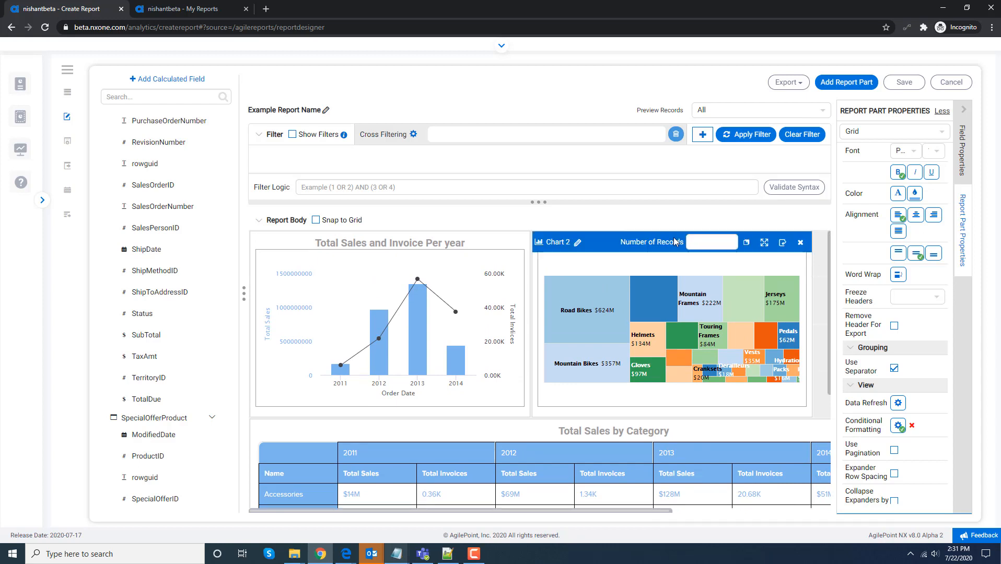
{"action": "left_click_drag", "start_coordinate": [594, 512], "coordinate": [730, 519]}
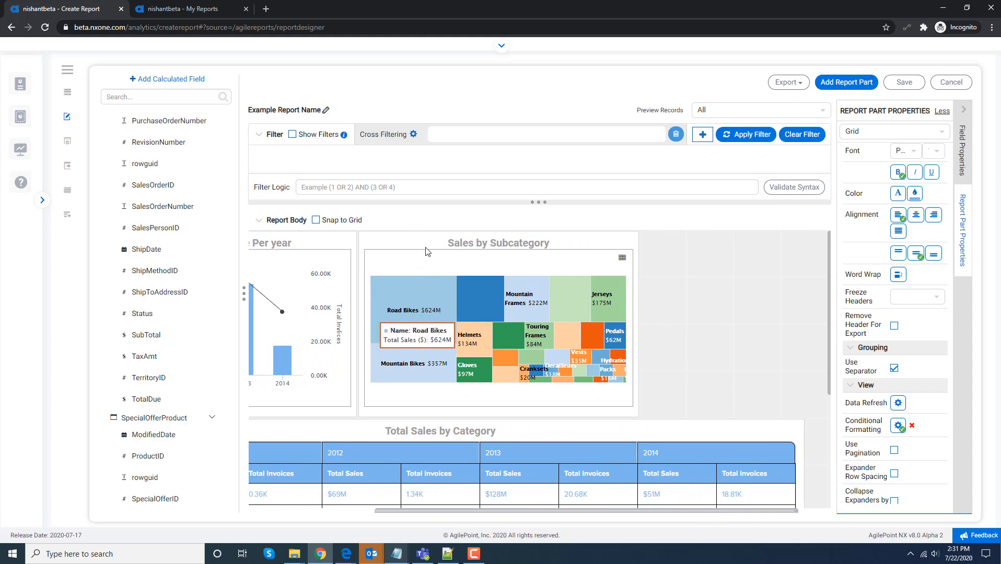
{"action": "mouse_move", "coordinate": [446, 238]}
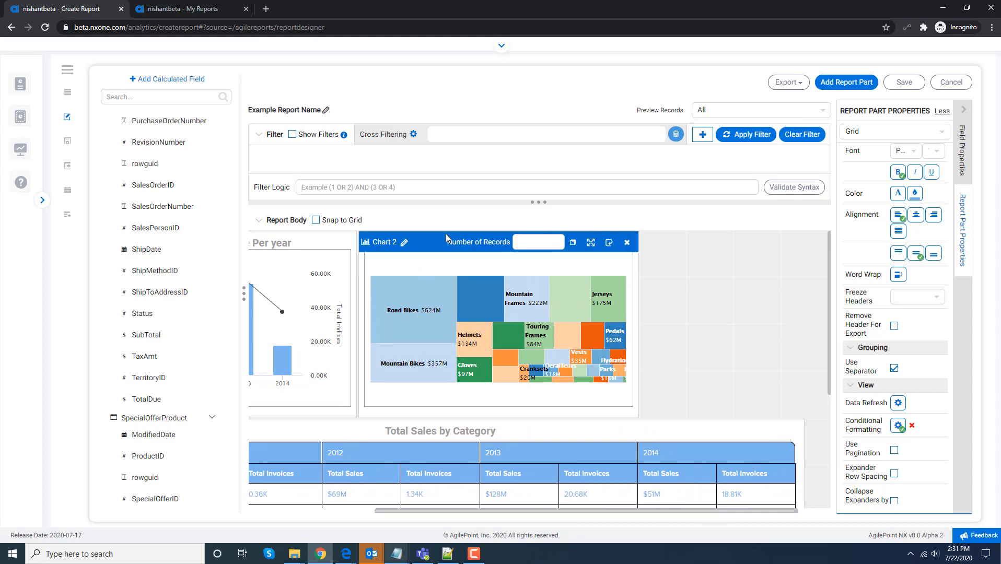
{"action": "left_click_drag", "start_coordinate": [448, 242], "coordinate": [501, 243]}
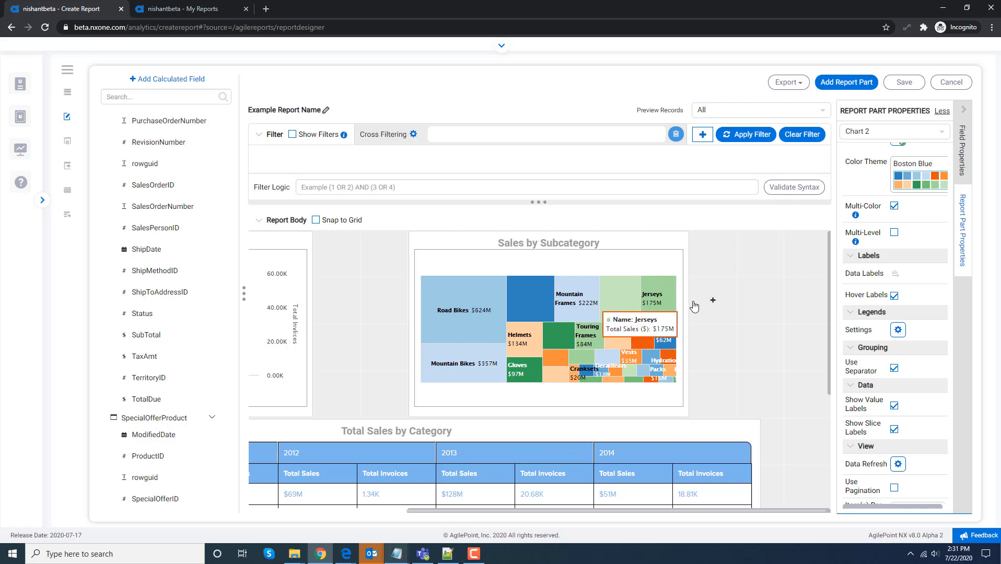
{"action": "left_click_drag", "start_coordinate": [692, 303], "coordinate": [754, 304]}
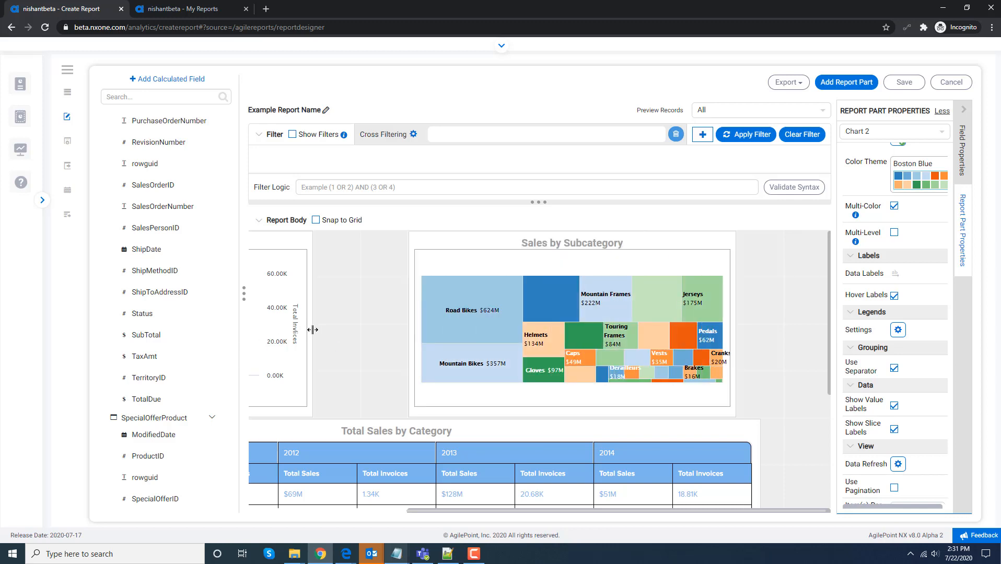
{"action": "left_click_drag", "start_coordinate": [313, 330], "coordinate": [406, 351]}
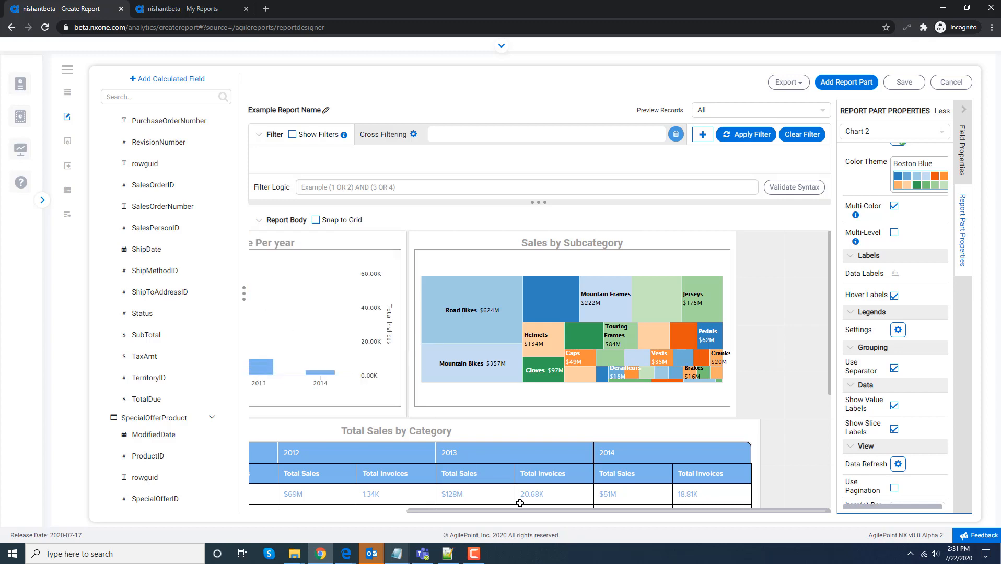
{"action": "left_click_drag", "start_coordinate": [524, 509], "coordinate": [504, 503]}
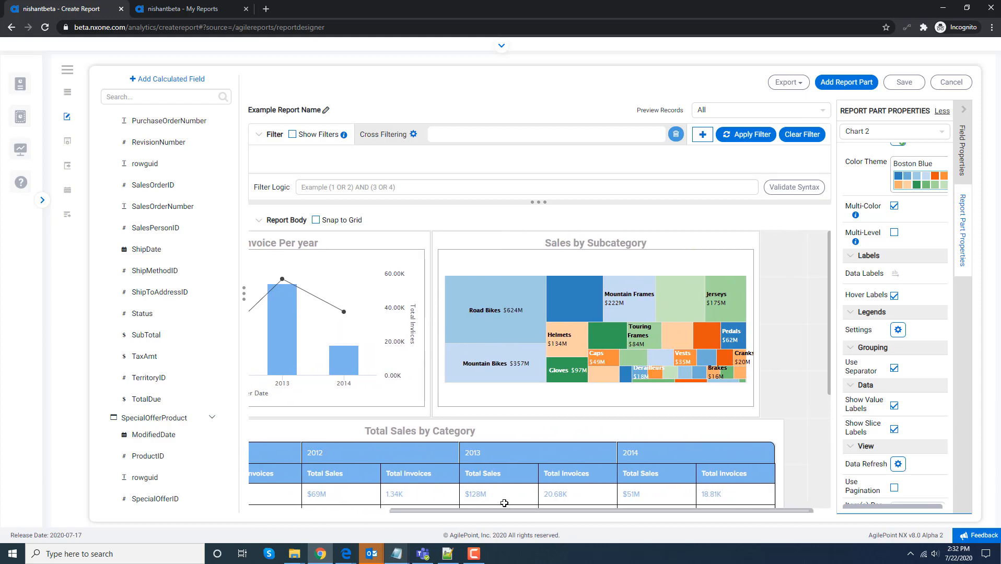
Step: Save the report as Sample Demo Reports in the Demo category
{"action": "left_click", "coordinate": [900, 86]}
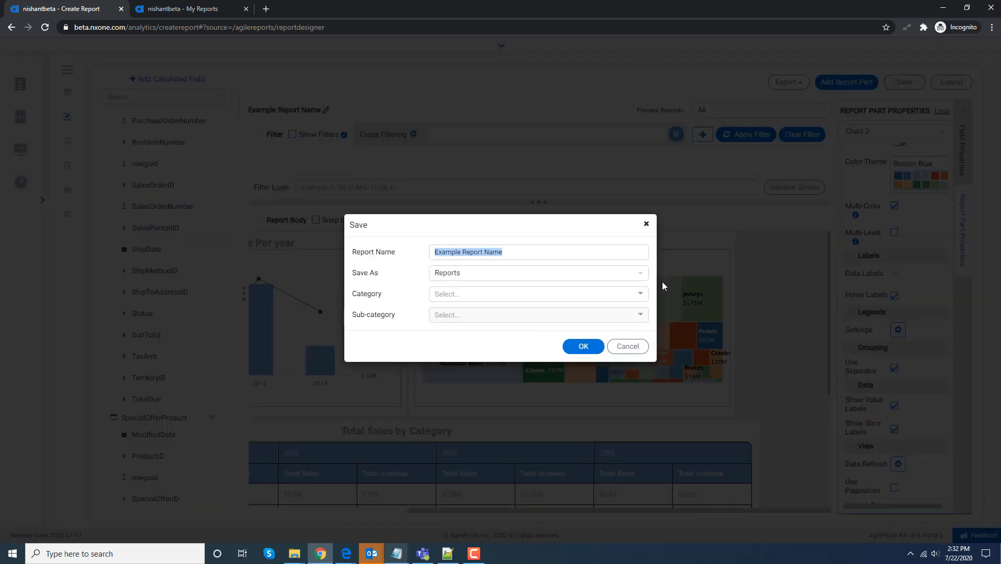
{"action": "type", "text": "Sam"}
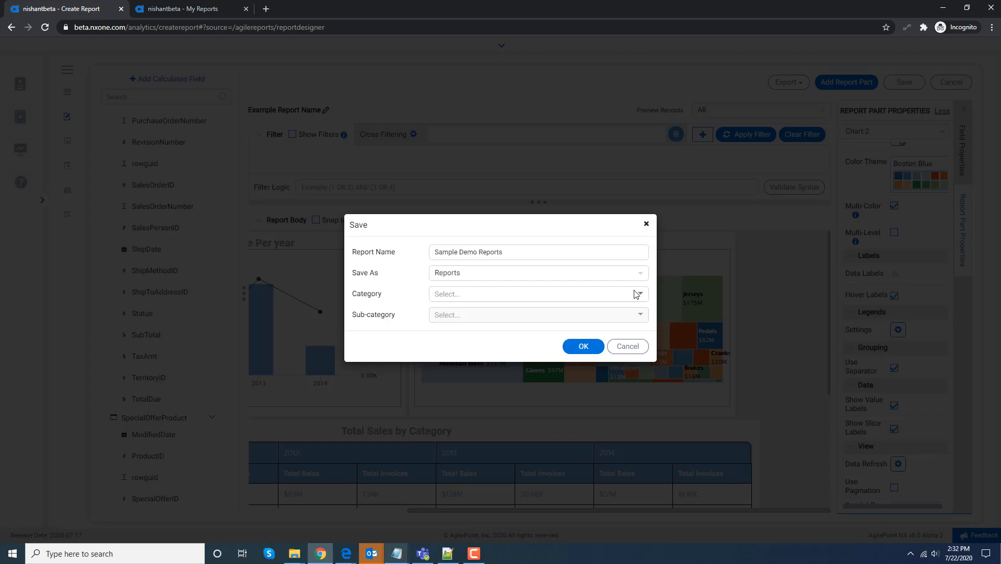
{"action": "left_click", "coordinate": [640, 295]}
{"action": "left_click", "coordinate": [590, 310]}
{"action": "left_click", "coordinate": [582, 347]}
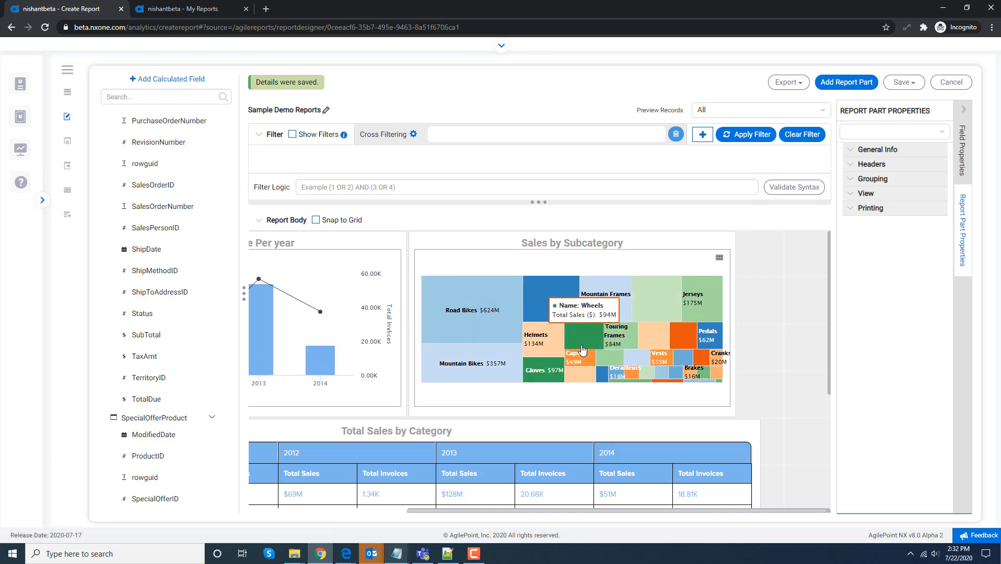
Step: Open the saved Sample Demo Reports from the list of reports
{"action": "mouse_move", "coordinate": [20, 83]}
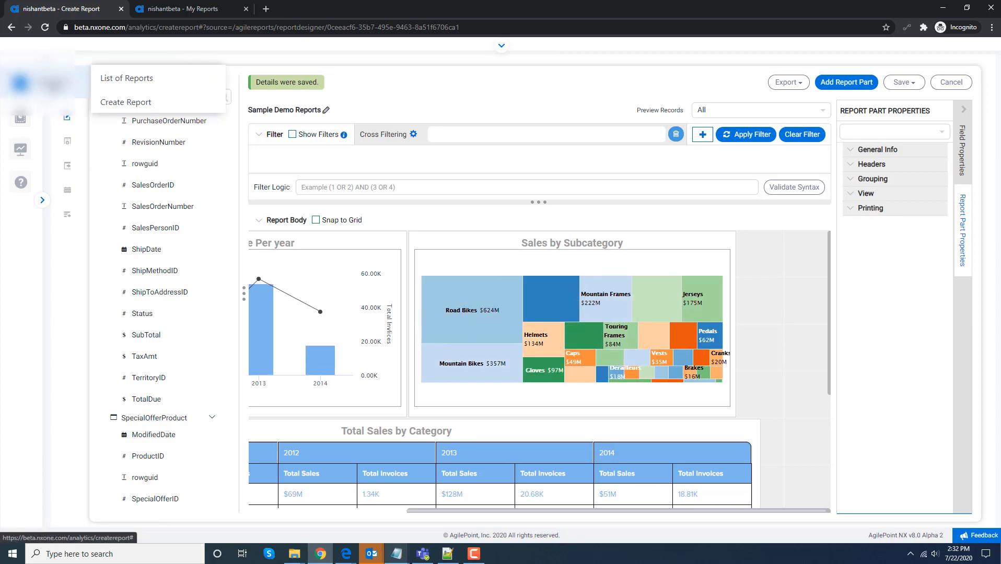
{"action": "left_click", "coordinate": [165, 79]}
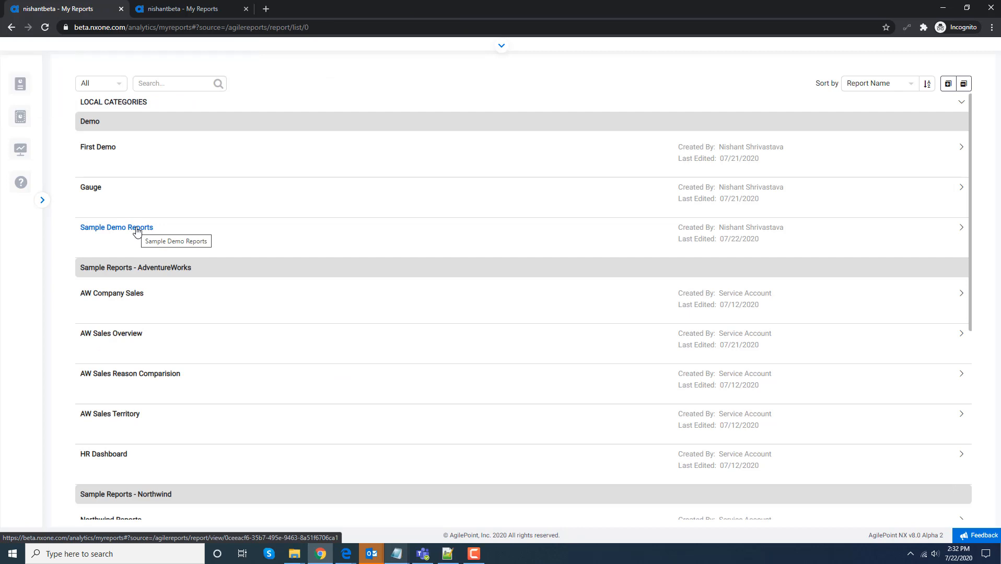
{"action": "left_click", "coordinate": [137, 228]}
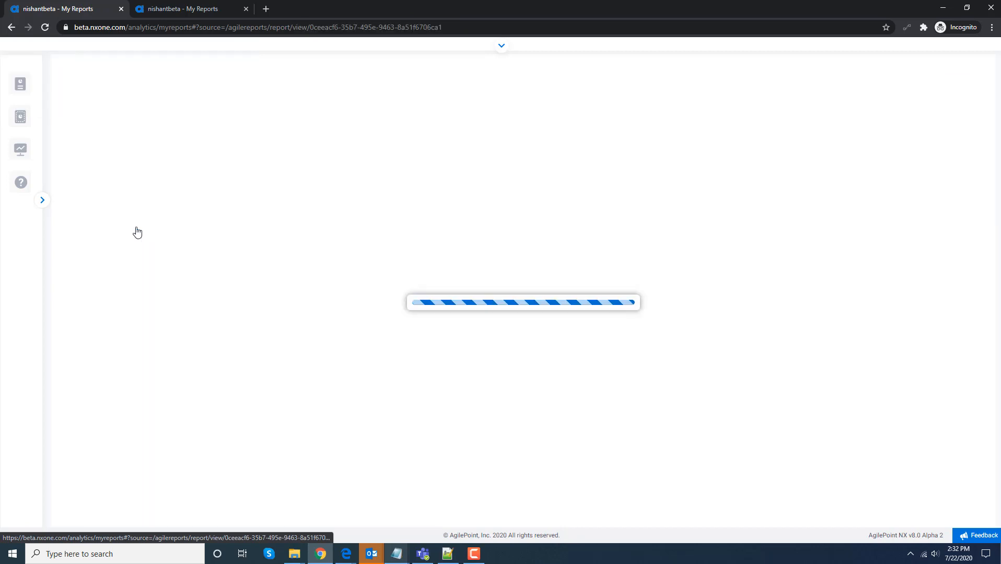